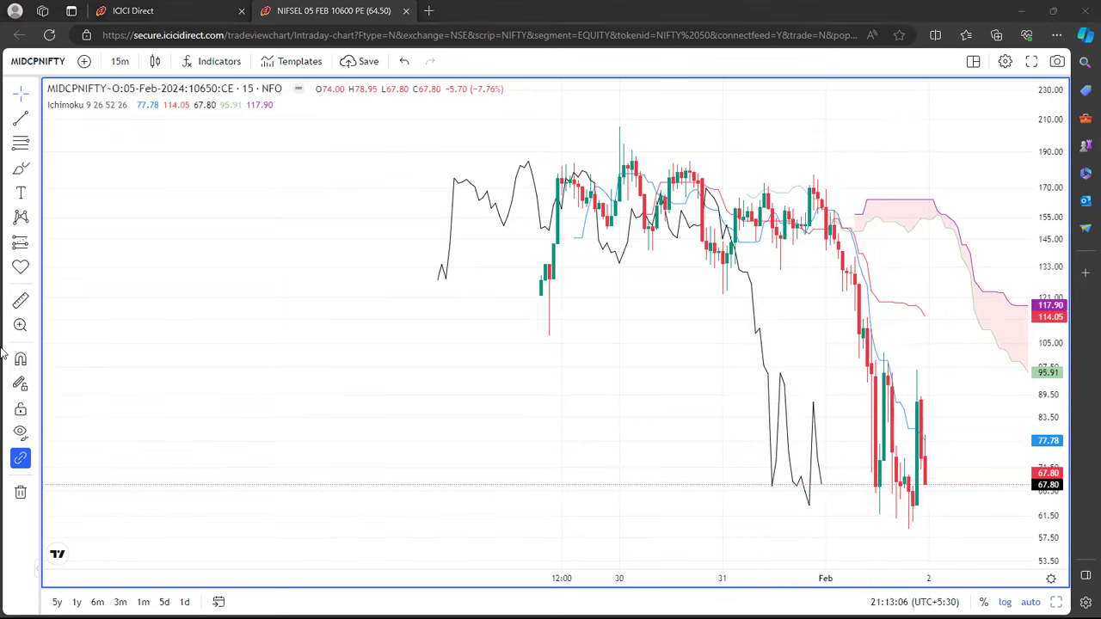
- Draw a Fib Retracement on the 10650 CE chart from about 61.59 on 1 Feb 12:45 up to about 101.84
{"action": "left_click", "coordinate": [21, 142]}
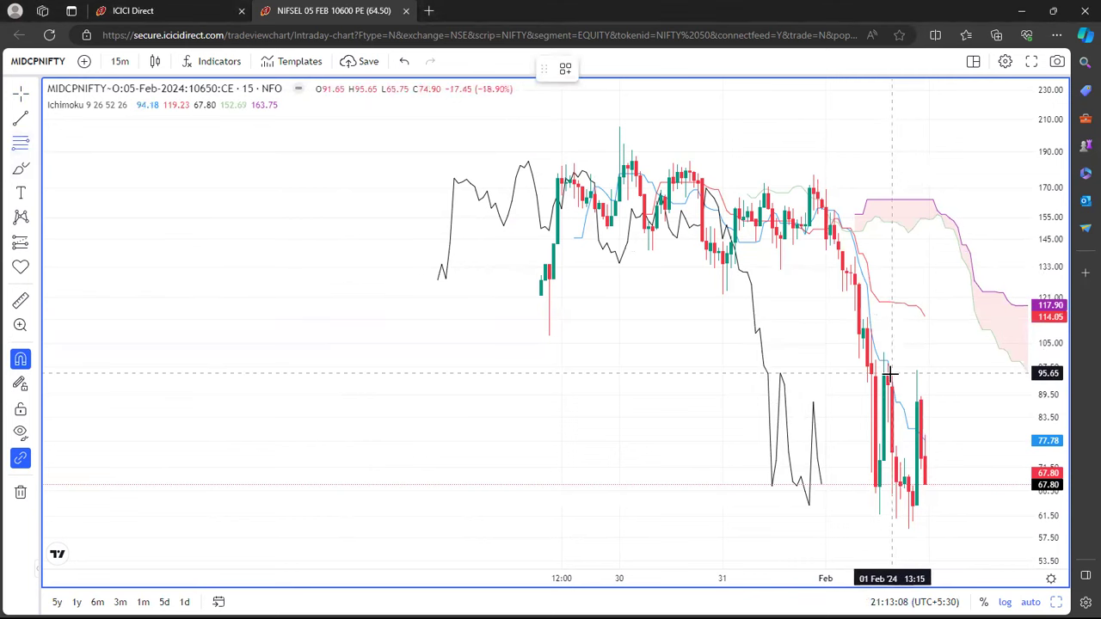
{"action": "left_click", "coordinate": [884, 515]}
{"action": "left_click", "coordinate": [978, 353]}
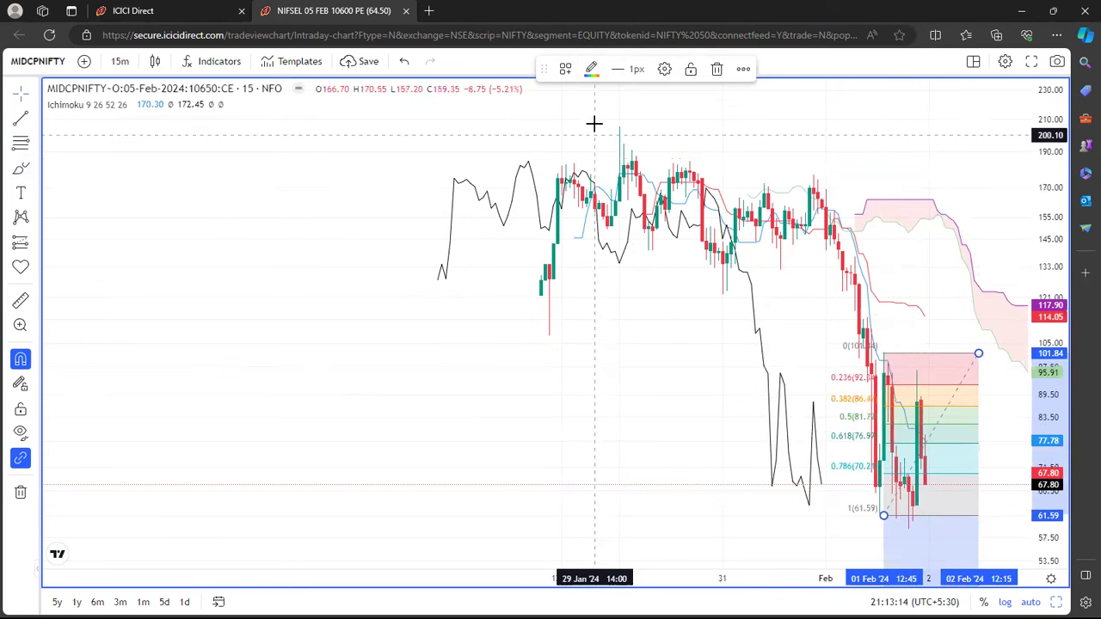
- Enable the 1.272 and 1.414 levels of the Fib Retracement and add a further level at 1.13
{"action": "left_click", "coordinate": [664, 69]}
{"action": "left_click", "coordinate": [550, 442]}
{"action": "left_click", "coordinate": [401, 470]}
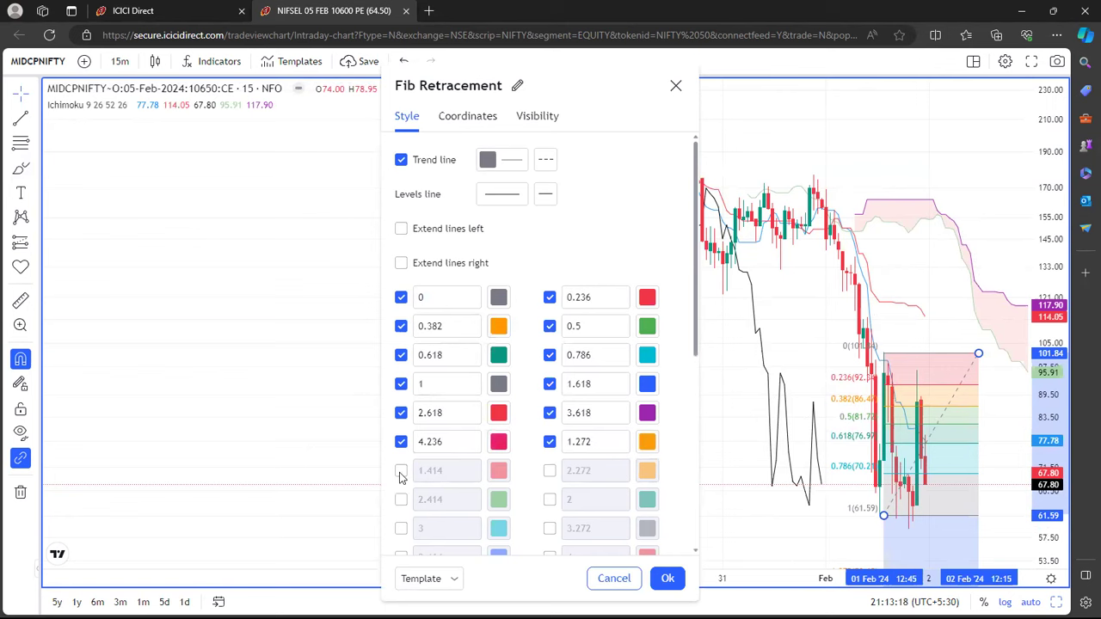
{"action": "left_click", "coordinate": [549, 471]}
{"action": "key", "text": "Tab"}
{"action": "type", "text": "1"}
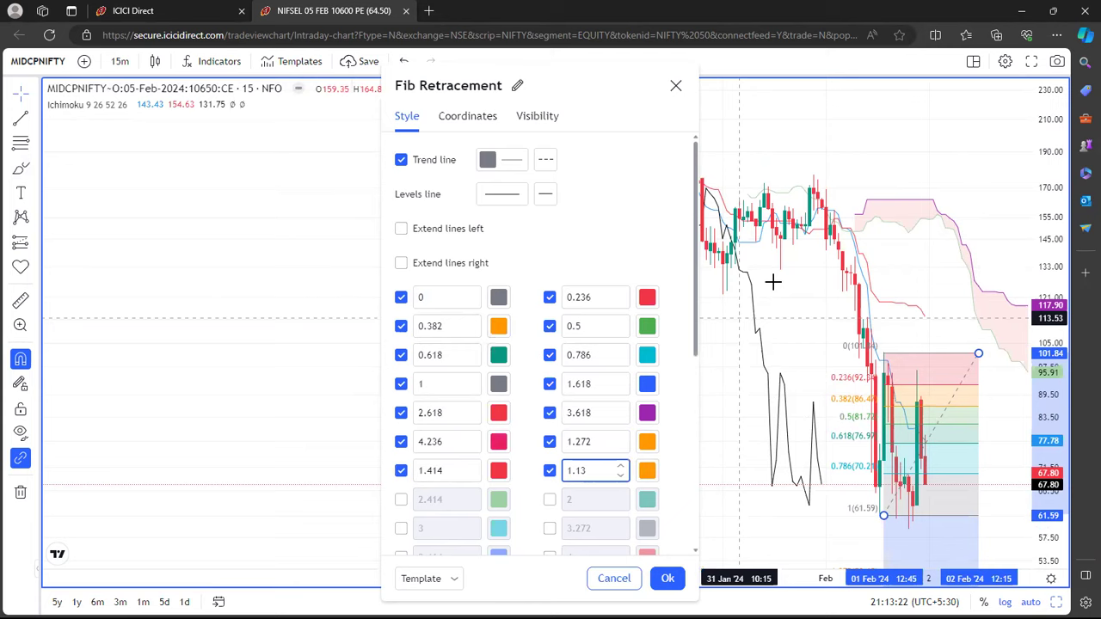
{"action": "key", "text": "Return"}
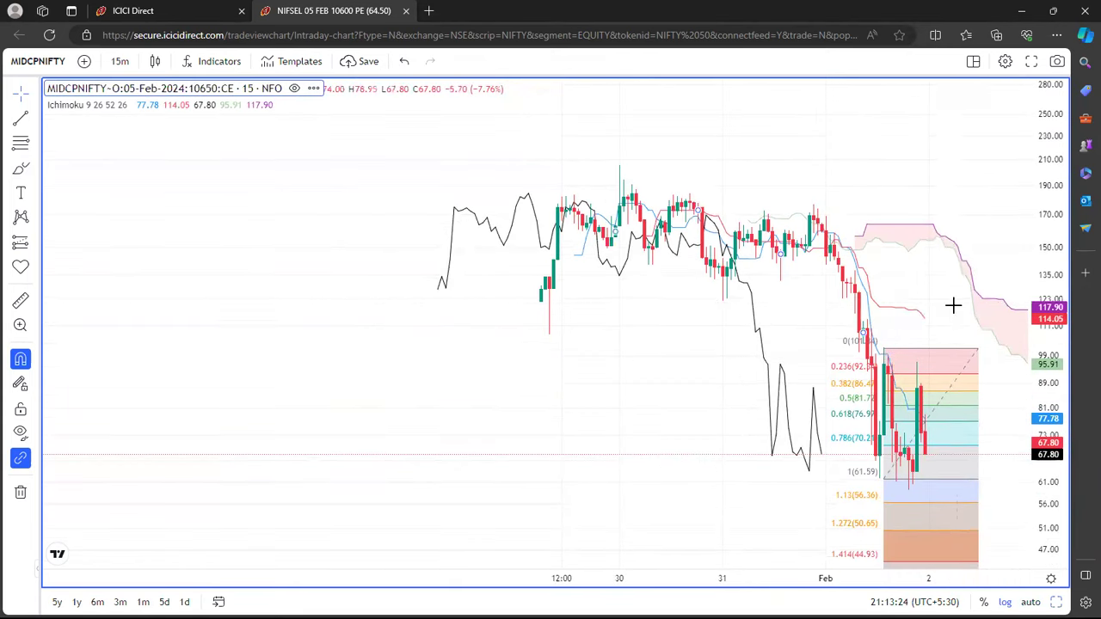
- Check the extension levels down to 1.618 on the 10650 CE chart, then delete the Fib Retracement
{"action": "left_click_drag", "start_coordinate": [951, 305], "coordinate": [946, 158]}
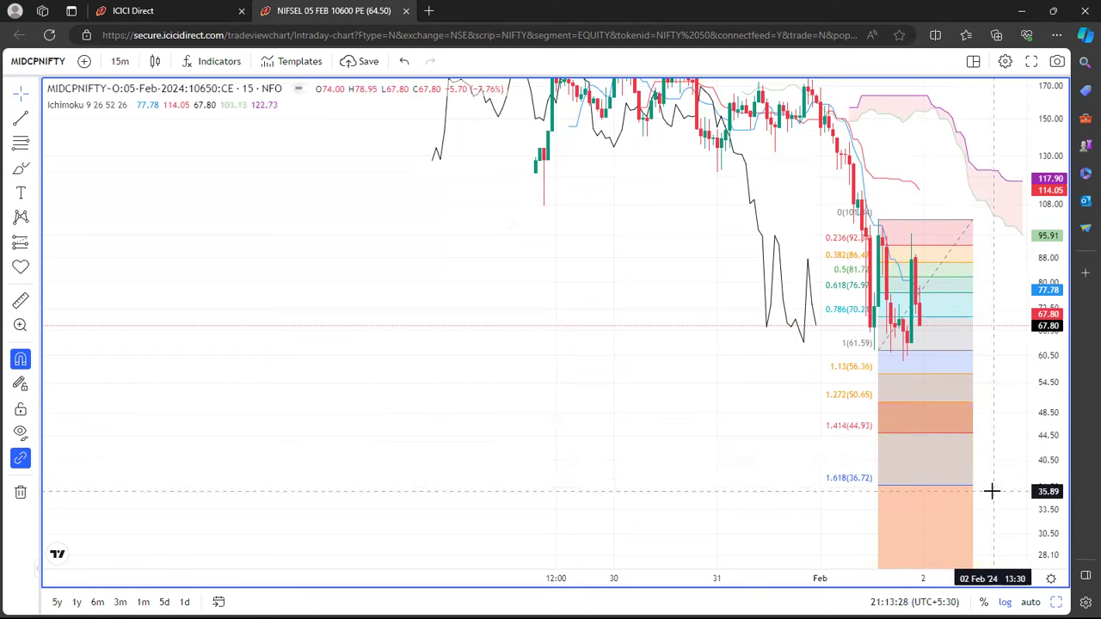
{"action": "left_click_drag", "start_coordinate": [931, 197], "coordinate": [935, 223]}
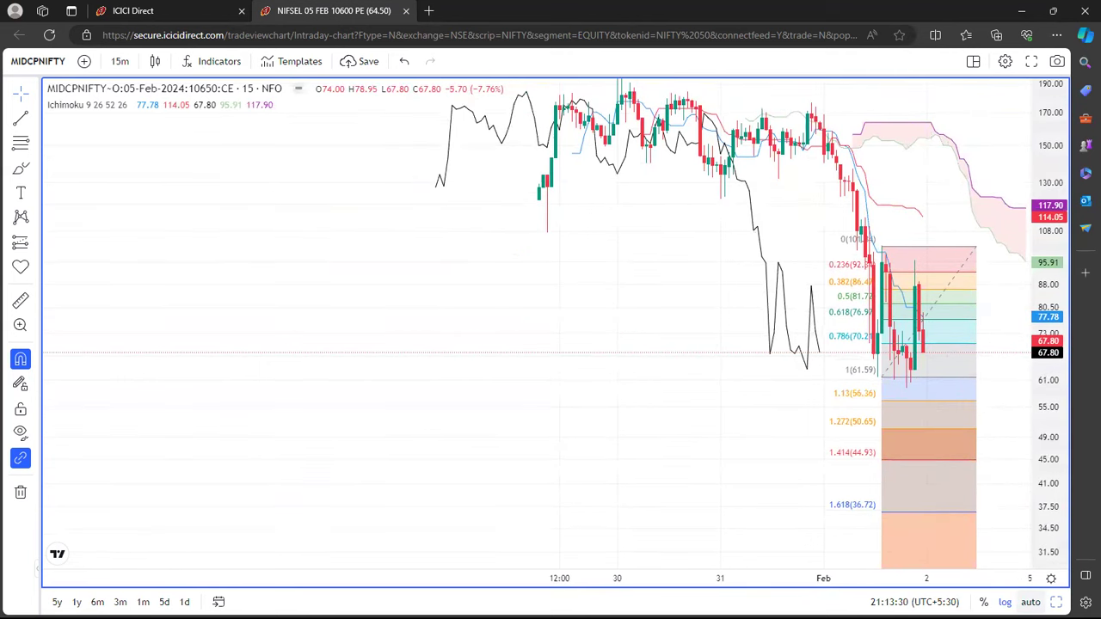
{"action": "key", "text": "alt+r"}
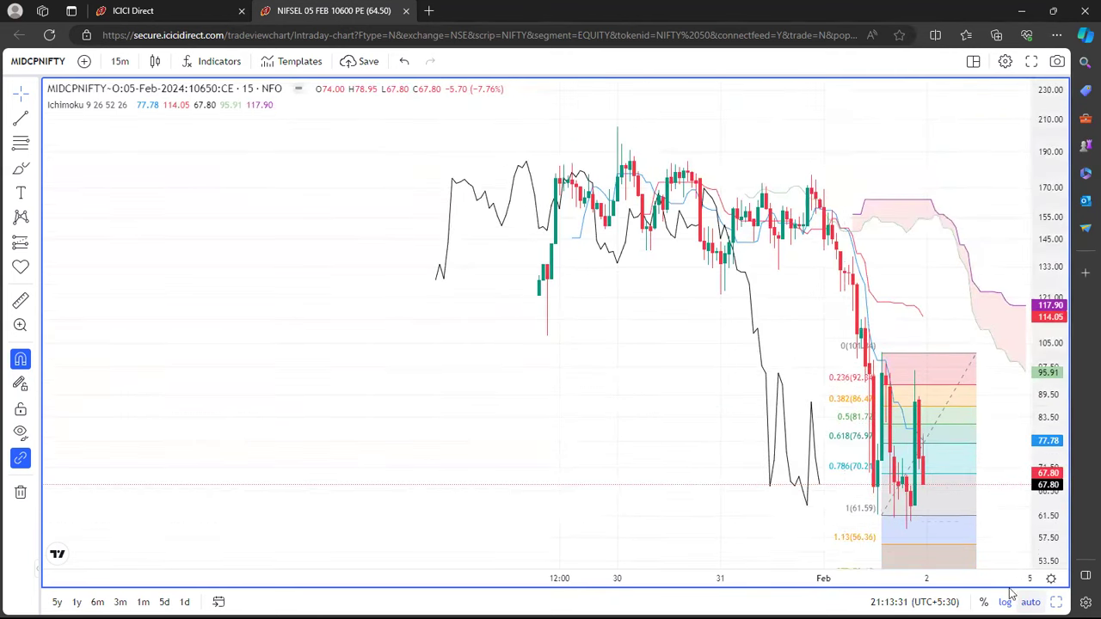
{"action": "left_click", "coordinate": [938, 356]}
{"action": "left_click", "coordinate": [716, 70]}
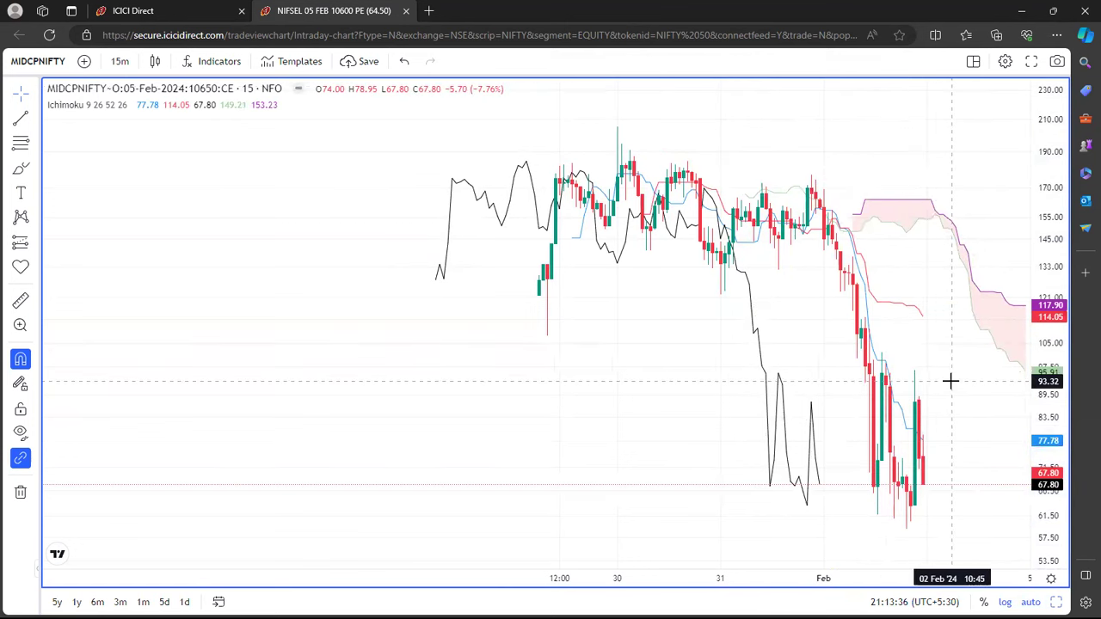
{"action": "left_click_drag", "start_coordinate": [949, 381], "coordinate": [936, 381]}
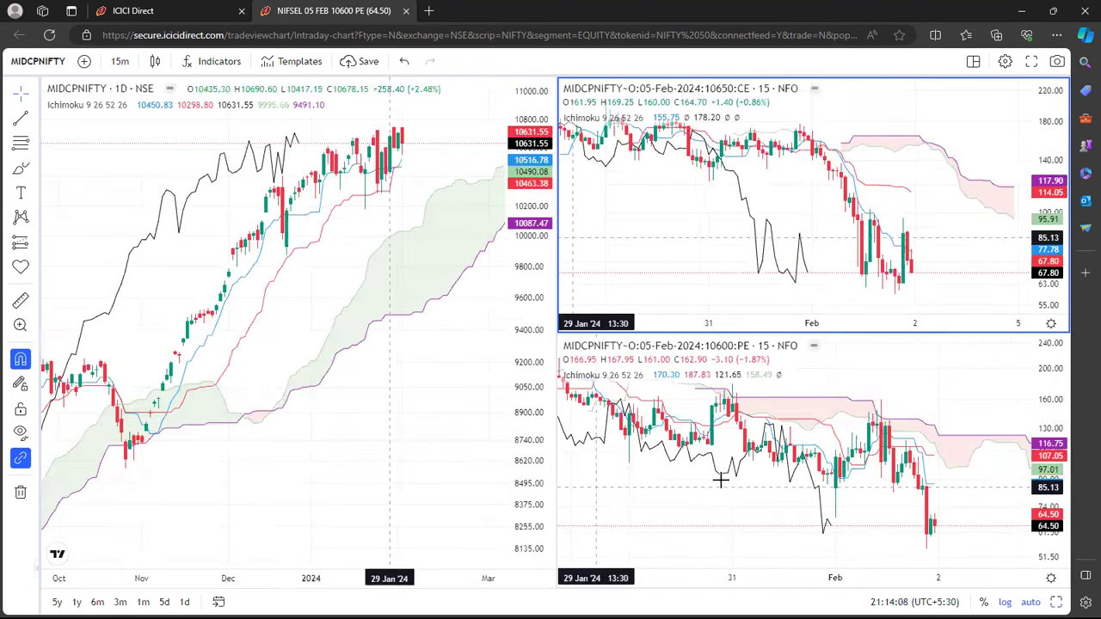
- Maximize the 10600 PE chart and draw a Fib Retracement from the 68.00 low on 1 Feb up to about 159.24
{"action": "left_click", "coordinate": [796, 528]}
{"action": "key", "text": "alt+Return"}
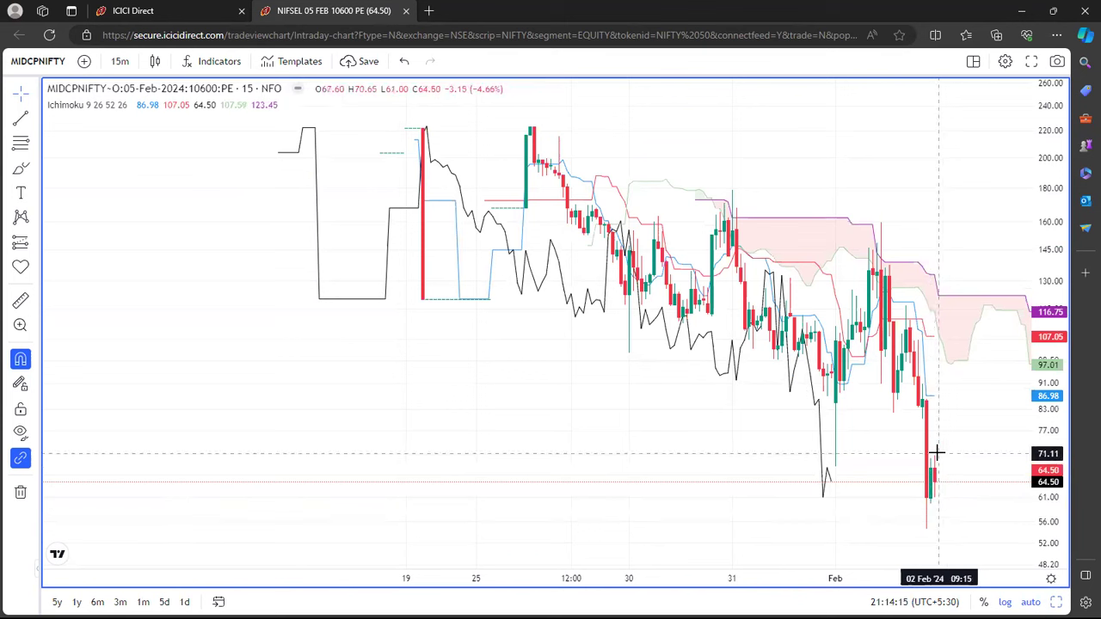
{"action": "left_click", "coordinate": [17, 144]}
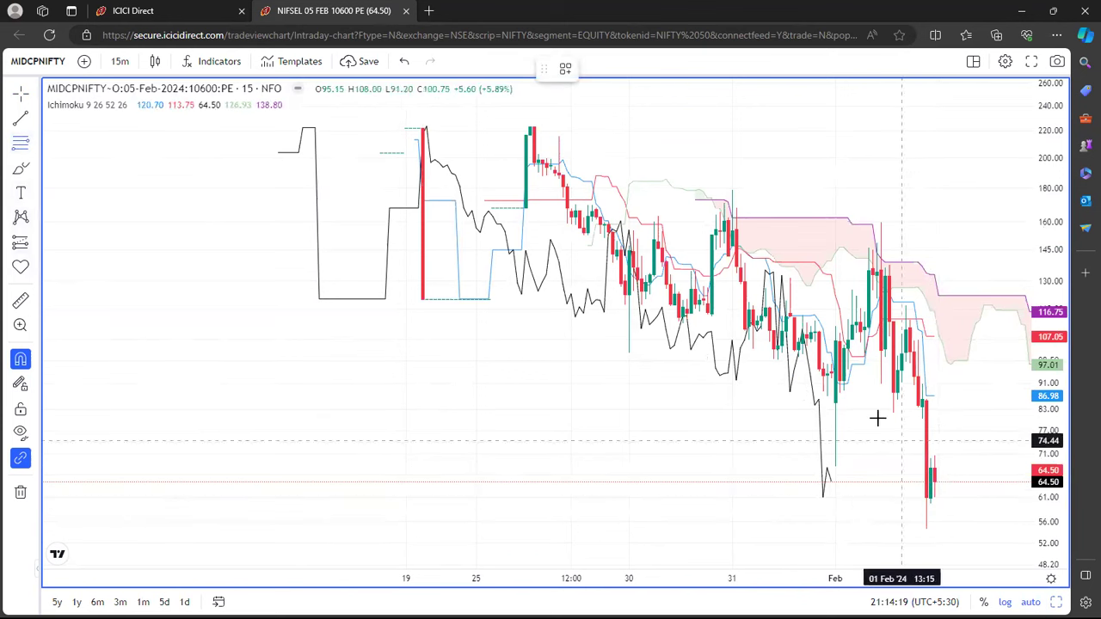
{"action": "left_click", "coordinate": [835, 467]}
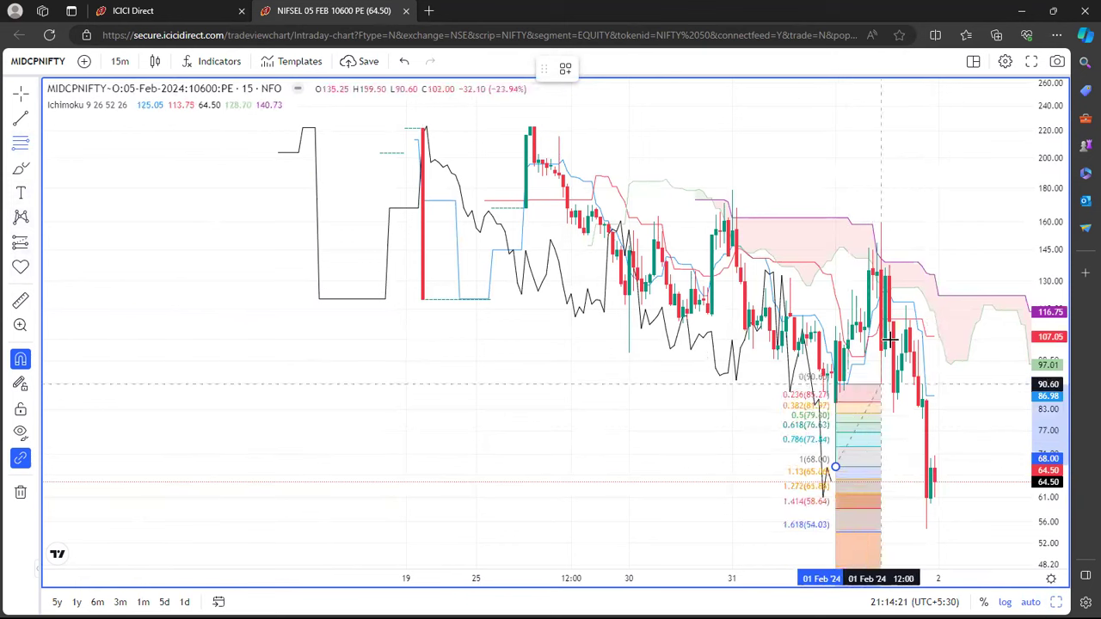
{"action": "left_click", "coordinate": [992, 224]}
{"action": "left_click", "coordinate": [917, 184]}
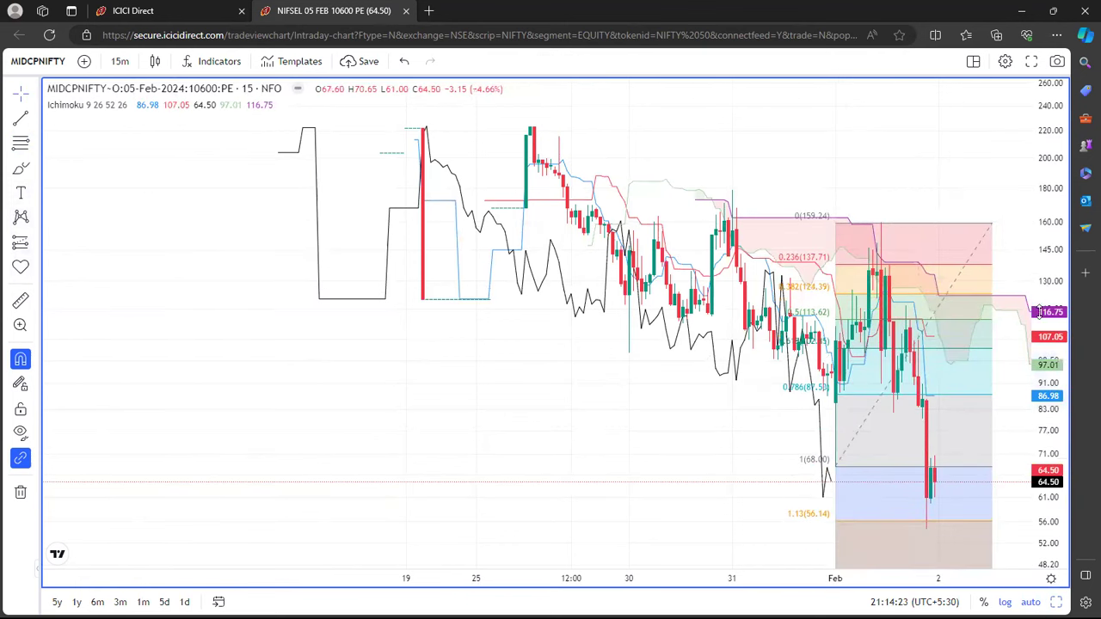
- Check the extension levels down to 1.414 on the 10600 PE chart, then delete the Fib Retracement
{"action": "left_click_drag", "start_coordinate": [1055, 344], "coordinate": [1055, 387]}
{"action": "left_click_drag", "start_coordinate": [636, 445], "coordinate": [597, 265]}
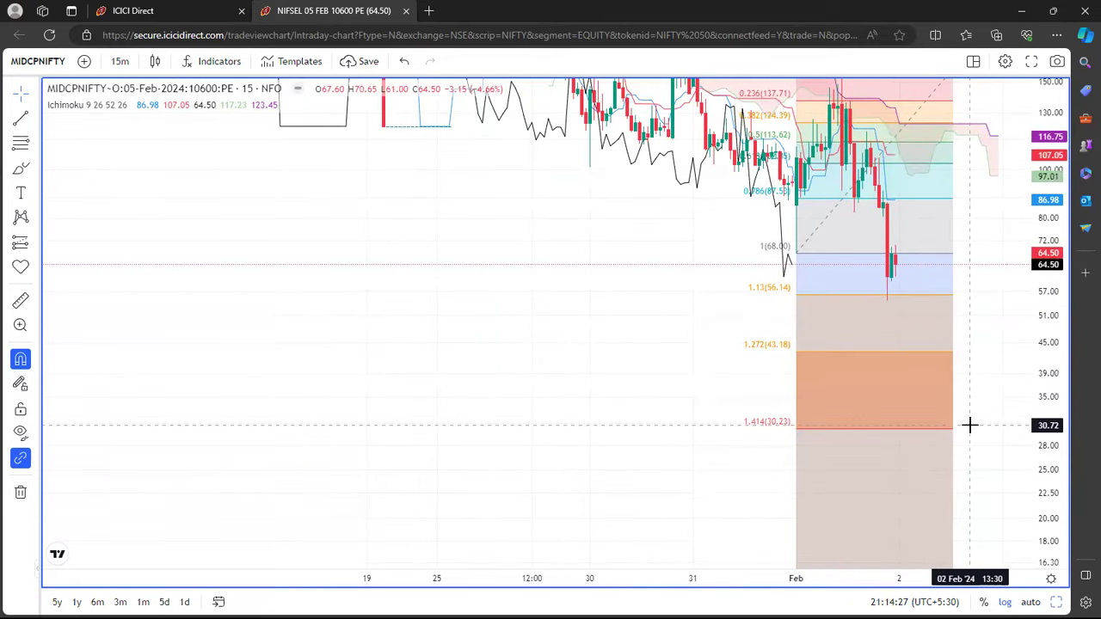
{"action": "left_click_drag", "start_coordinate": [976, 356], "coordinate": [997, 542]}
{"action": "left_click", "coordinate": [1031, 602]}
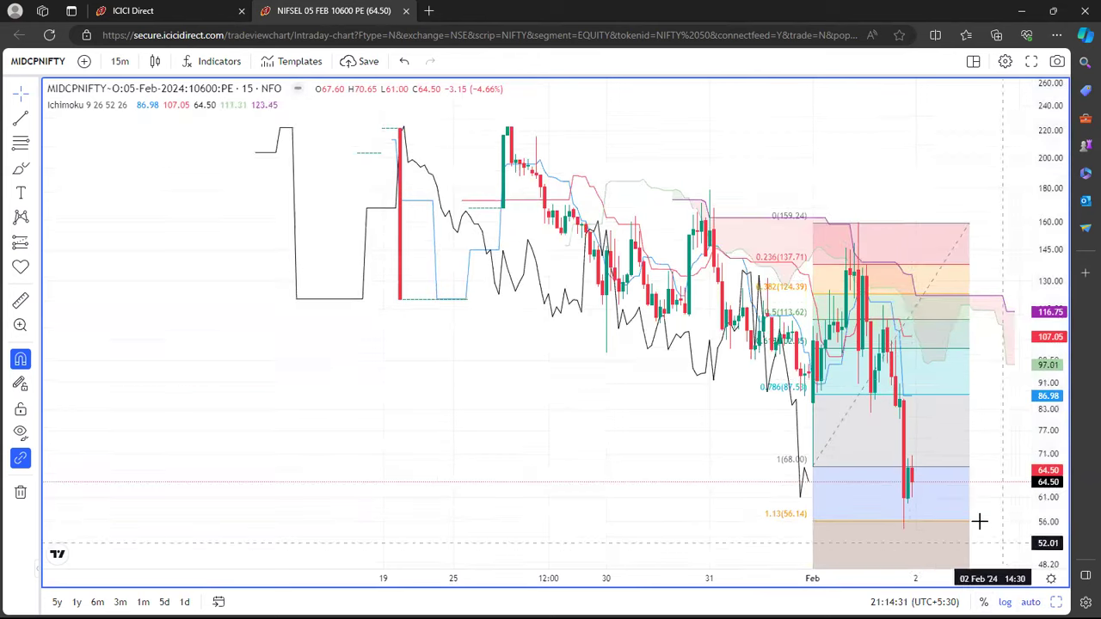
{"action": "left_click", "coordinate": [894, 224]}
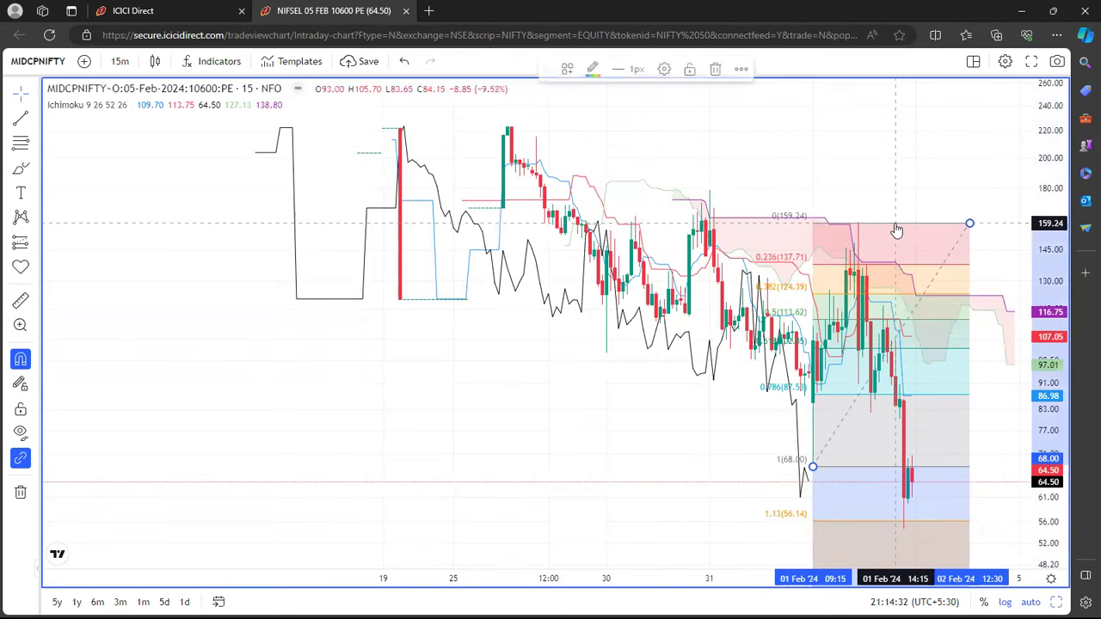
{"action": "left_click", "coordinate": [725, 76]}
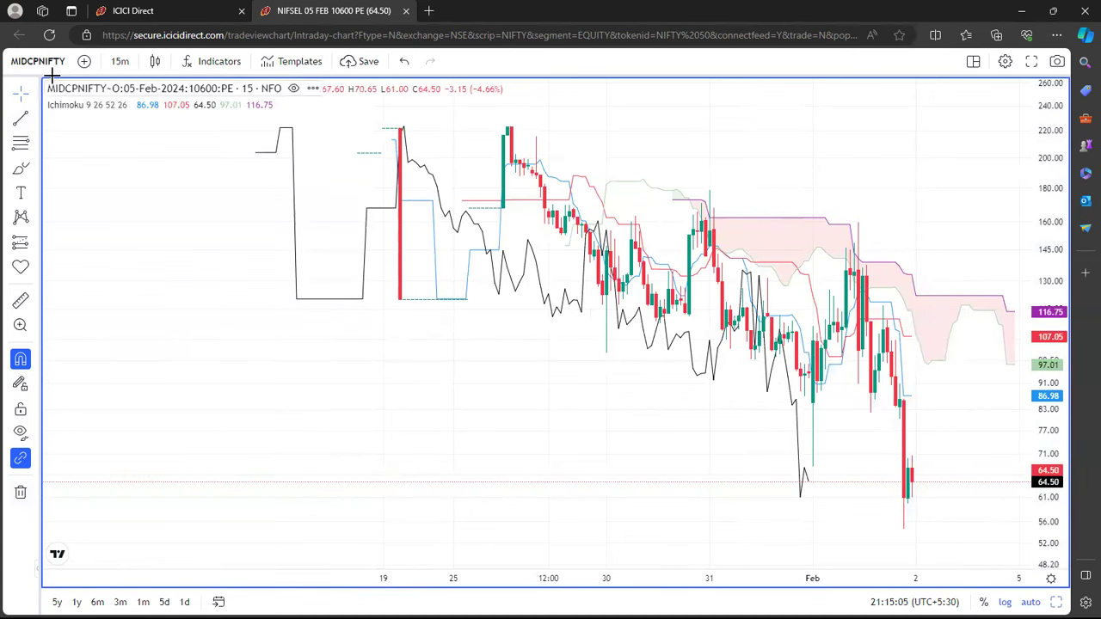
- Switch to the ICICI Direct option chain and mark the put OI at strikes 10500, 10600, 10650 and 10700 plus the negative OI changes
{"action": "left_click", "coordinate": [133, 11]}
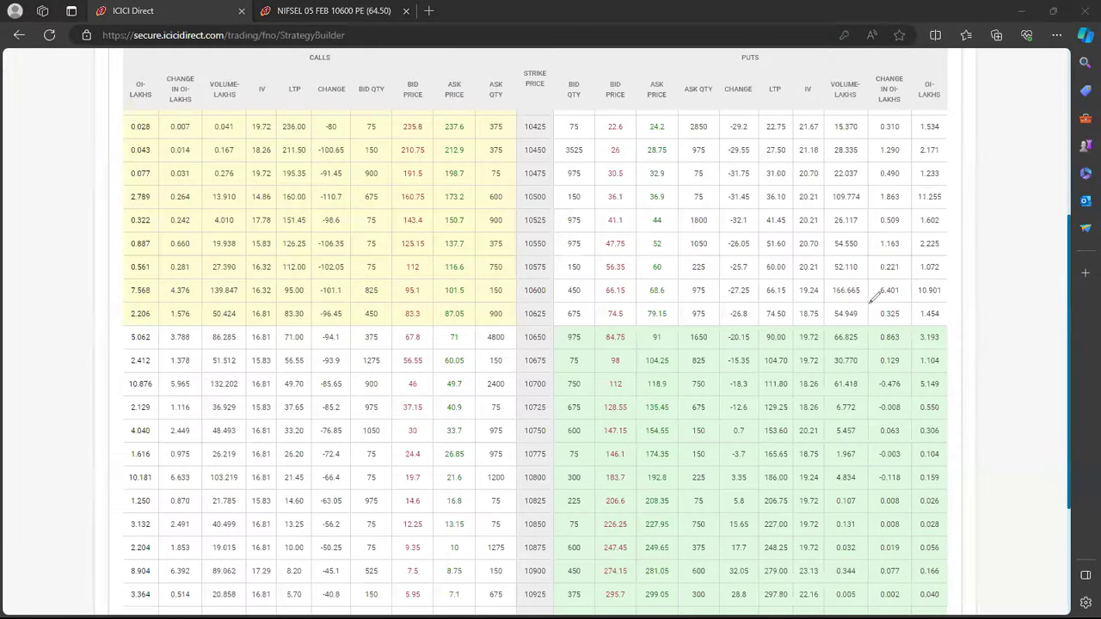
{"action": "mouse_move", "coordinate": [888, 276]}
{"action": "left_mouse_down"}
{"action": "mouse_move", "coordinate": [942, 280]}
{"action": "mouse_move", "coordinate": [953, 297]}
{"action": "left_mouse_up"}
{"action": "mouse_move", "coordinate": [880, 478]}
{"action": "left_mouse_down"}
{"action": "mouse_move", "coordinate": [874, 450]}
{"action": "mouse_move", "coordinate": [894, 436]}
{"action": "mouse_move", "coordinate": [903, 465]}
{"action": "mouse_move", "coordinate": [885, 478]}
{"action": "left_mouse_up"}
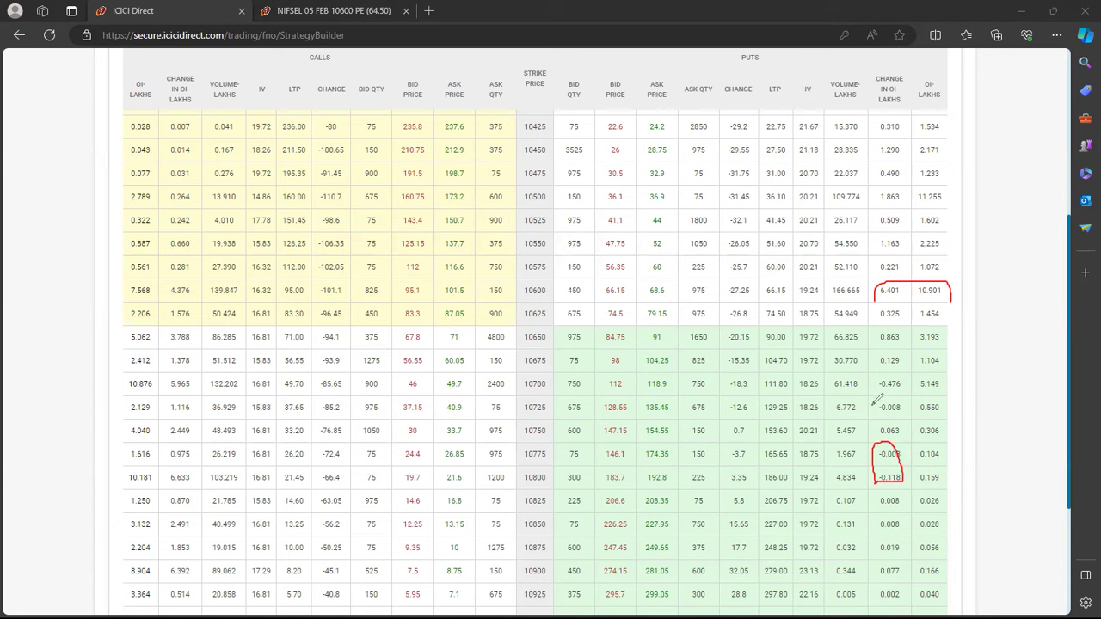
{"action": "mouse_move", "coordinate": [875, 397]}
{"action": "left_mouse_down"}
{"action": "mouse_move", "coordinate": [888, 374]}
{"action": "mouse_move", "coordinate": [908, 392]}
{"action": "mouse_move", "coordinate": [905, 415]}
{"action": "mouse_move", "coordinate": [883, 419]}
{"action": "left_mouse_up"}
{"action": "mouse_move", "coordinate": [961, 290]}
{"action": "left_mouse_down"}
{"action": "mouse_move", "coordinate": [985, 286]}
{"action": "mouse_move", "coordinate": [987, 300]}
{"action": "mouse_move", "coordinate": [910, 335]}
{"action": "mouse_move", "coordinate": [935, 345]}
{"action": "mouse_move", "coordinate": [951, 325]}
{"action": "left_mouse_up"}
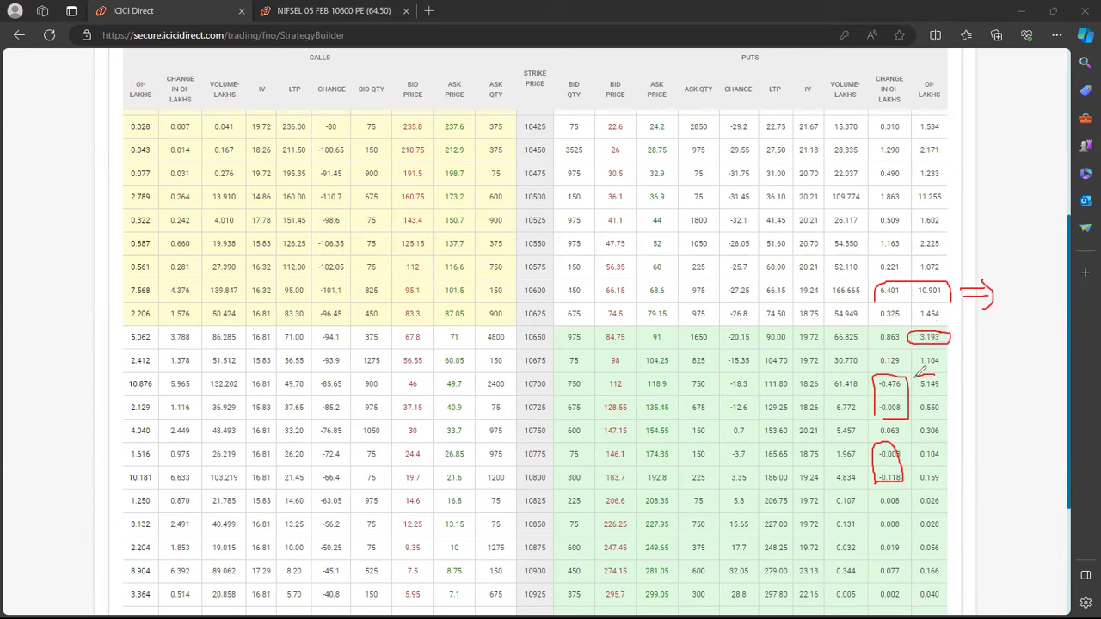
{"action": "mouse_move", "coordinate": [905, 387]}
{"action": "left_mouse_down"}
{"action": "mouse_move", "coordinate": [933, 396]}
{"action": "mouse_move", "coordinate": [957, 379]}
{"action": "mouse_move", "coordinate": [944, 373]}
{"action": "left_mouse_up"}
{"action": "mouse_move", "coordinate": [918, 206]}
{"action": "left_mouse_down"}
{"action": "mouse_move", "coordinate": [962, 191]}
{"action": "mouse_move", "coordinate": [910, 185]}
{"action": "mouse_move", "coordinate": [919, 205]}
{"action": "left_mouse_up"}
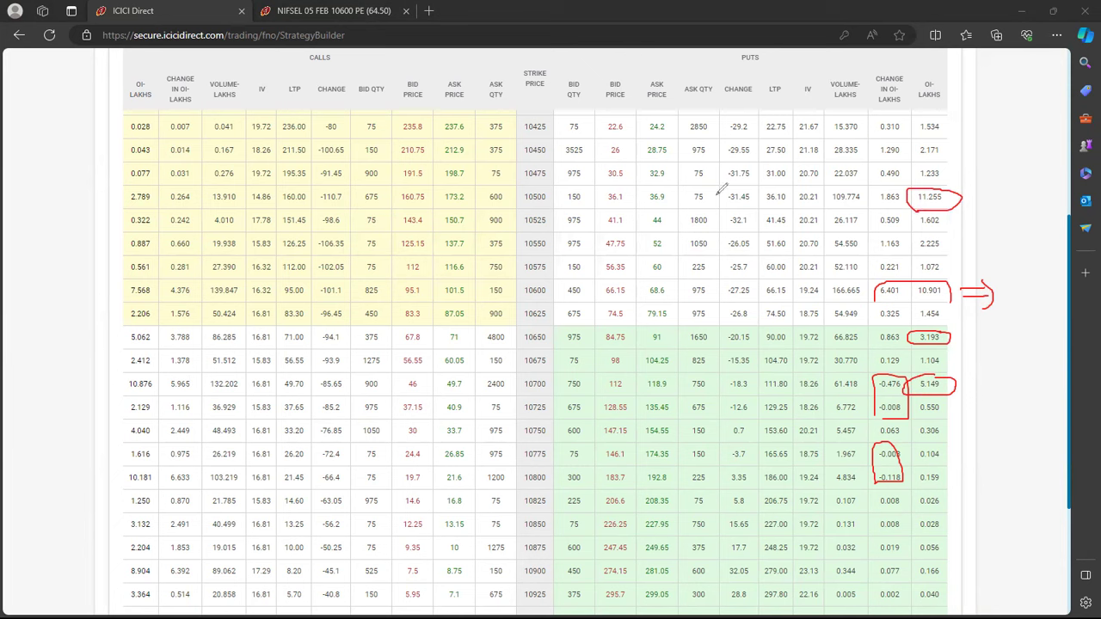
{"action": "mouse_move", "coordinate": [525, 204]}
{"action": "left_mouse_down"}
{"action": "mouse_move", "coordinate": [555, 184]}
{"action": "mouse_move", "coordinate": [531, 208]}
{"action": "left_mouse_up"}
- Circle the call OI and OI-change values for strikes 10600 to 10700, 10750 and 10800, then clear all markings
{"action": "mouse_move", "coordinate": [161, 277]}
{"action": "left_mouse_down"}
{"action": "mouse_move", "coordinate": [145, 274]}
{"action": "mouse_move", "coordinate": [142, 301]}
{"action": "mouse_move", "coordinate": [175, 301]}
{"action": "mouse_move", "coordinate": [194, 283]}
{"action": "left_mouse_up"}
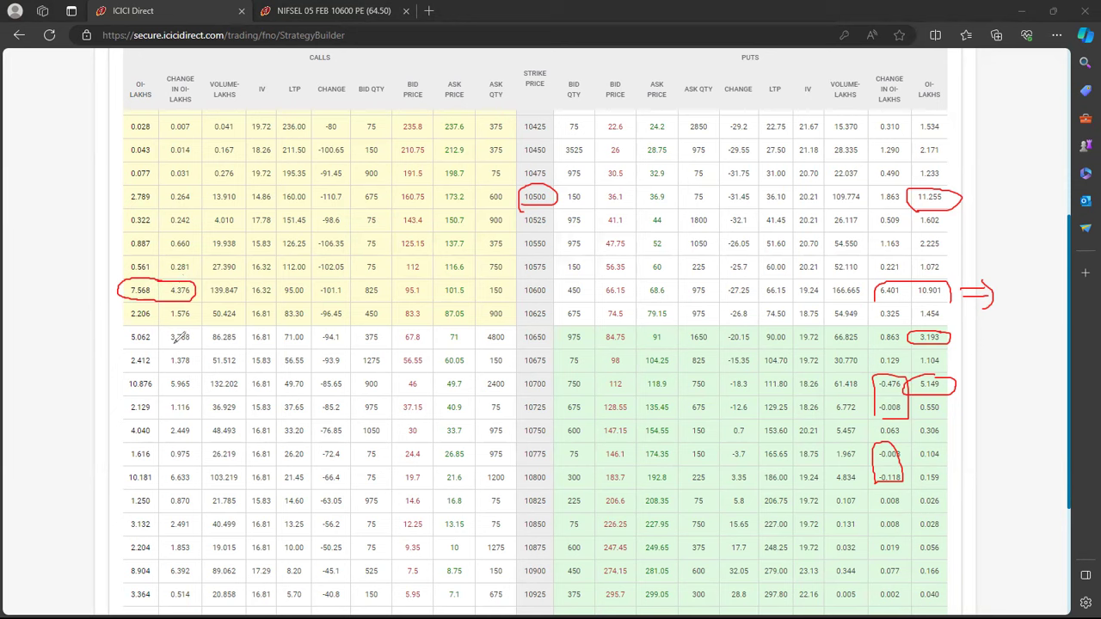
{"action": "mouse_move", "coordinate": [156, 320]}
{"action": "left_mouse_down"}
{"action": "mouse_move", "coordinate": [154, 349]}
{"action": "mouse_move", "coordinate": [210, 312]}
{"action": "mouse_move", "coordinate": [129, 299]}
{"action": "mouse_move", "coordinate": [116, 378]}
{"action": "left_mouse_up"}
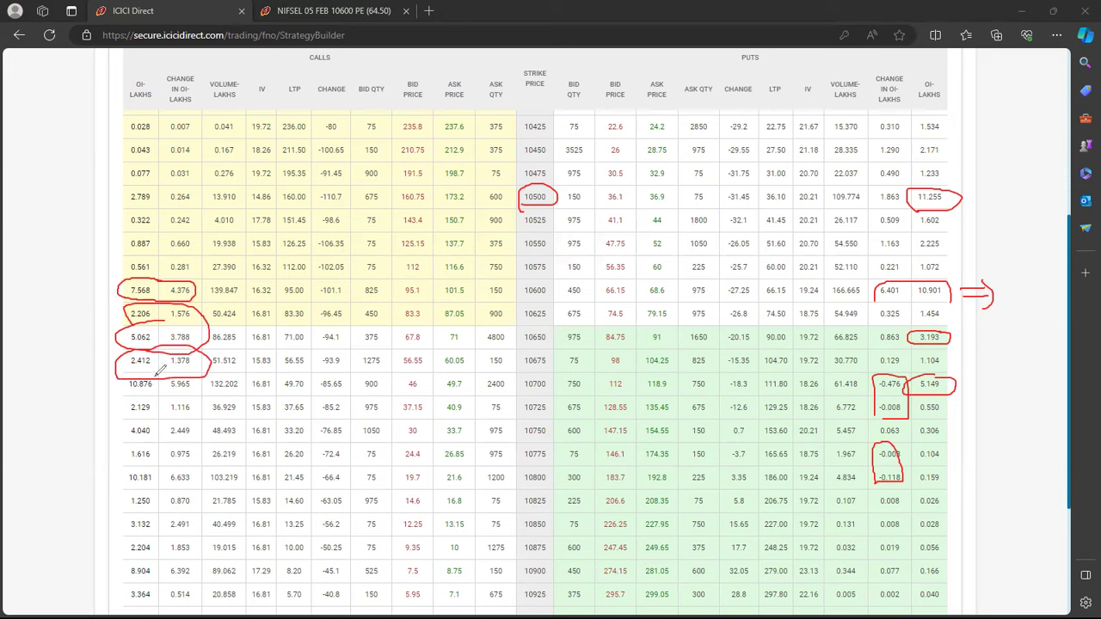
{"action": "mouse_move", "coordinate": [161, 372]}
{"action": "left_mouse_down"}
{"action": "mouse_move", "coordinate": [131, 387]}
{"action": "mouse_move", "coordinate": [197, 385]}
{"action": "mouse_move", "coordinate": [143, 372]}
{"action": "left_mouse_up"}
{"action": "mouse_move", "coordinate": [158, 423]}
{"action": "left_mouse_down"}
{"action": "mouse_move", "coordinate": [129, 427]}
{"action": "mouse_move", "coordinate": [172, 442]}
{"action": "mouse_move", "coordinate": [208, 427]}
{"action": "mouse_move", "coordinate": [184, 420]}
{"action": "left_mouse_up"}
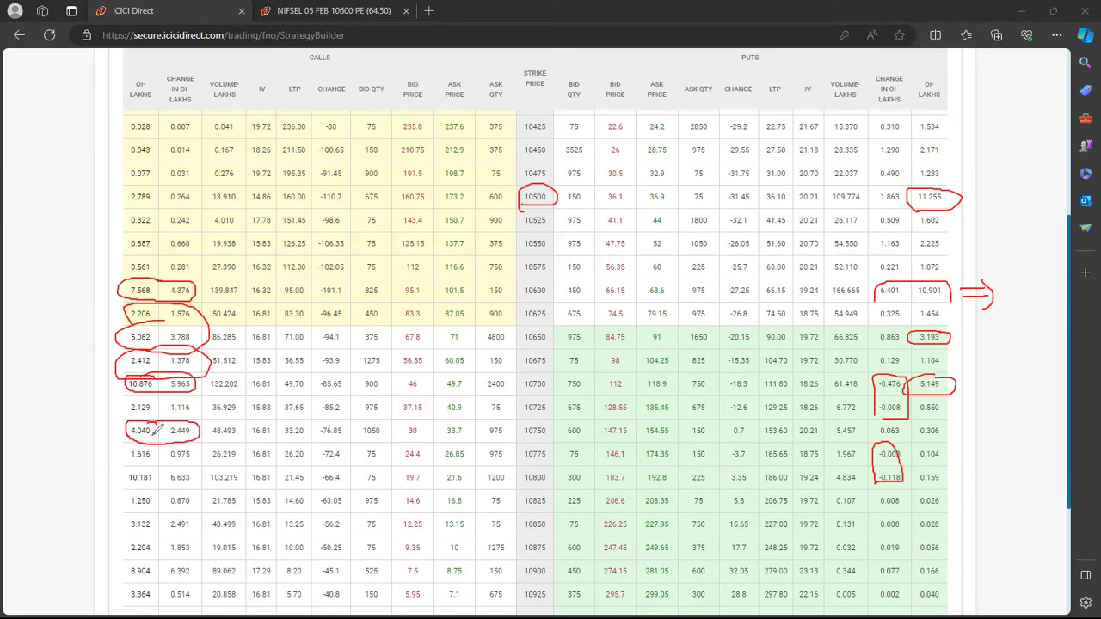
{"action": "mouse_move", "coordinate": [162, 471]}
{"action": "left_mouse_down"}
{"action": "mouse_move", "coordinate": [136, 466]}
{"action": "mouse_move", "coordinate": [170, 488]}
{"action": "mouse_move", "coordinate": [206, 473]}
{"action": "mouse_move", "coordinate": [162, 465]}
{"action": "left_mouse_up"}
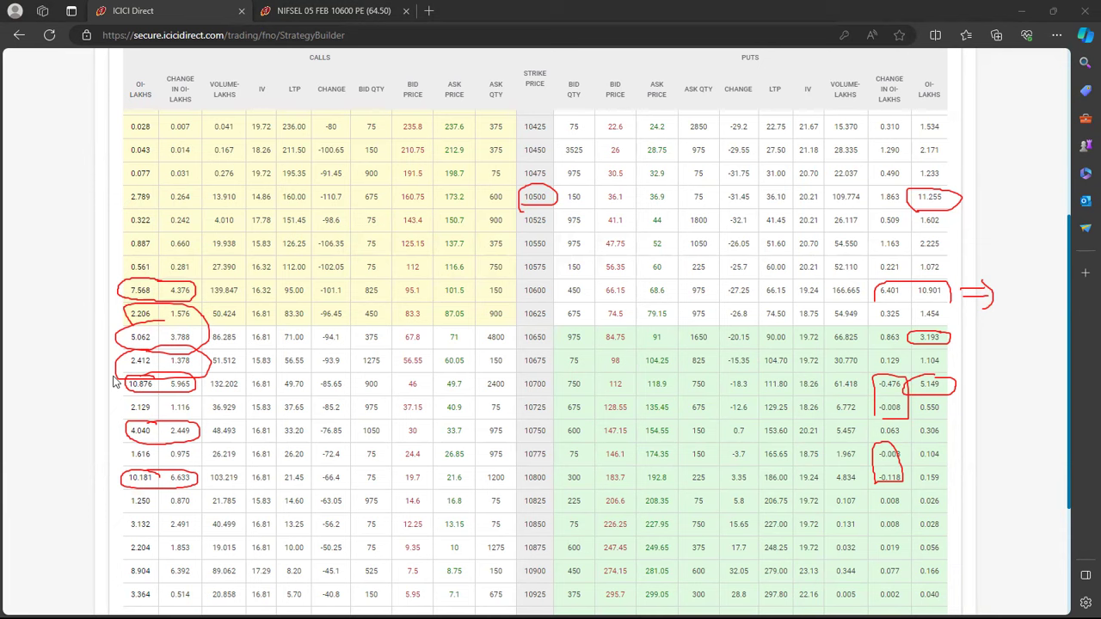
{"action": "key", "text": "Escape"}
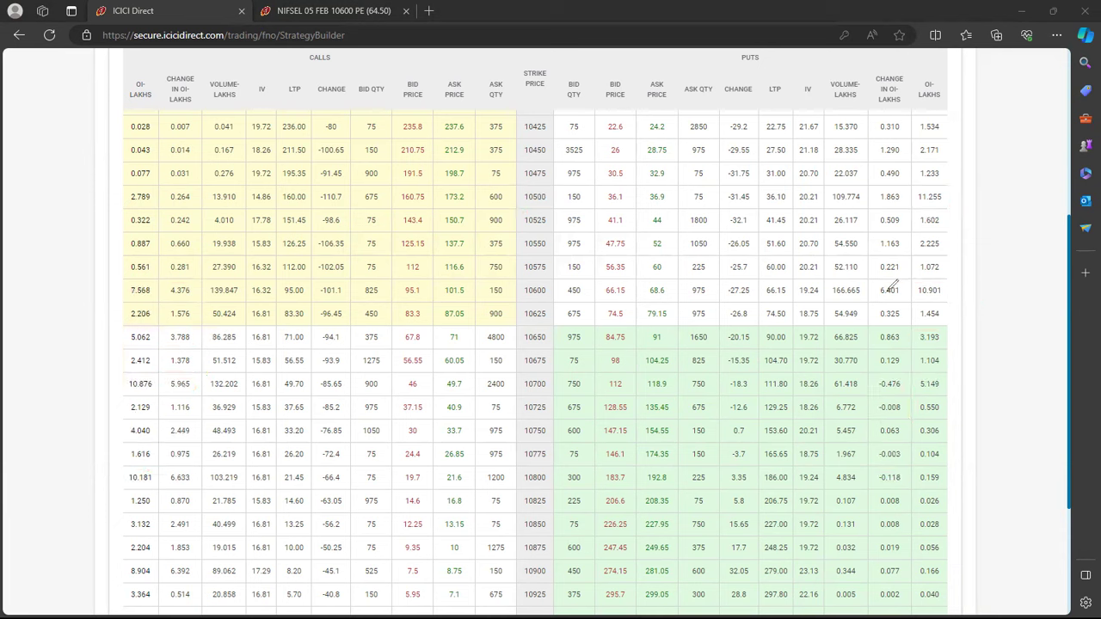
- Mark the 10600 strike with its put OI and the 10700 call OI in the option chain, then clear the markings
{"action": "mouse_move", "coordinate": [558, 282]}
{"action": "left_mouse_down"}
{"action": "mouse_move", "coordinate": [520, 282]}
{"action": "mouse_move", "coordinate": [551, 301]}
{"action": "mouse_move", "coordinate": [557, 280]}
{"action": "left_mouse_up"}
{"action": "left_click_drag", "start_coordinate": [952, 292], "coordinate": [964, 295]}
{"action": "left_click_drag", "start_coordinate": [106, 391], "coordinate": [129, 385]}
{"action": "key", "text": "Escape"}
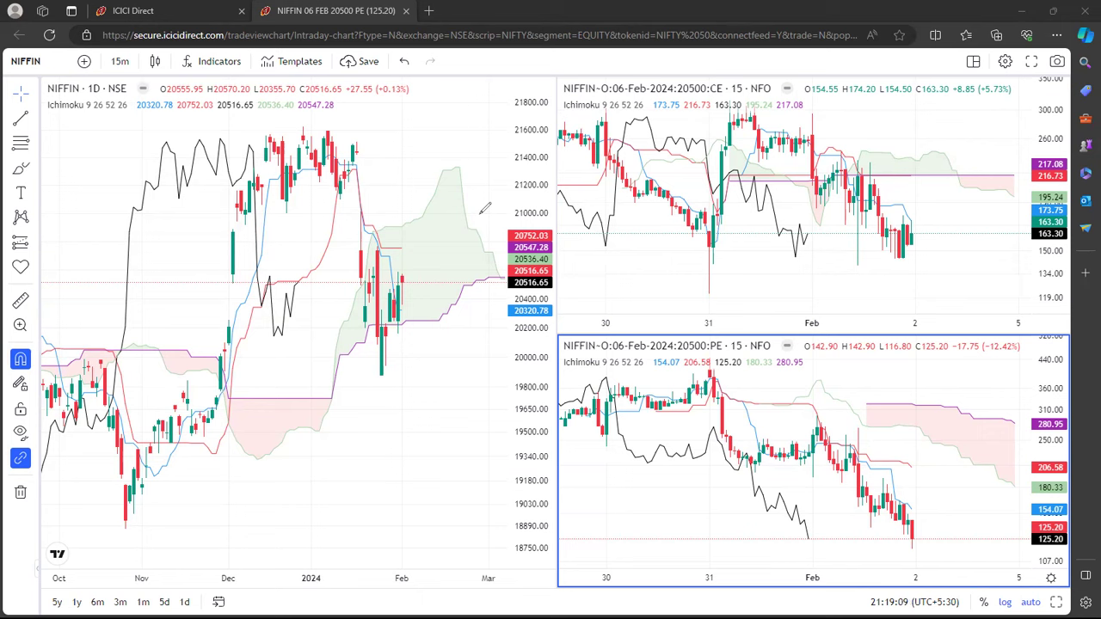
- Mark the latest candles around the cloud and the Ichimoku conversion-line value on the NIFFIN daily chart, then clear the markings
{"action": "mouse_move", "coordinate": [431, 258]}
{"action": "left_mouse_down"}
{"action": "mouse_move", "coordinate": [440, 298]}
{"action": "mouse_move", "coordinate": [414, 298]}
{"action": "left_mouse_up"}
{"action": "left_click_drag", "start_coordinate": [400, 273], "coordinate": [434, 269]}
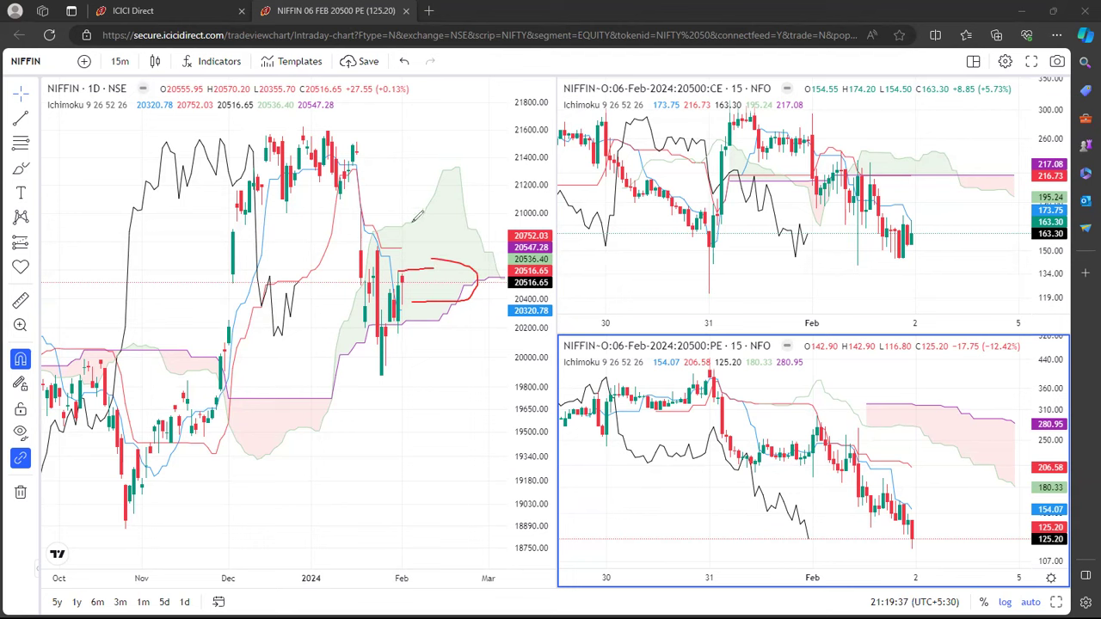
{"action": "mouse_move", "coordinate": [424, 222]}
{"action": "left_mouse_down"}
{"action": "mouse_move", "coordinate": [397, 222]}
{"action": "mouse_move", "coordinate": [355, 317]}
{"action": "mouse_move", "coordinate": [461, 312]}
{"action": "mouse_move", "coordinate": [366, 218]}
{"action": "left_mouse_up"}
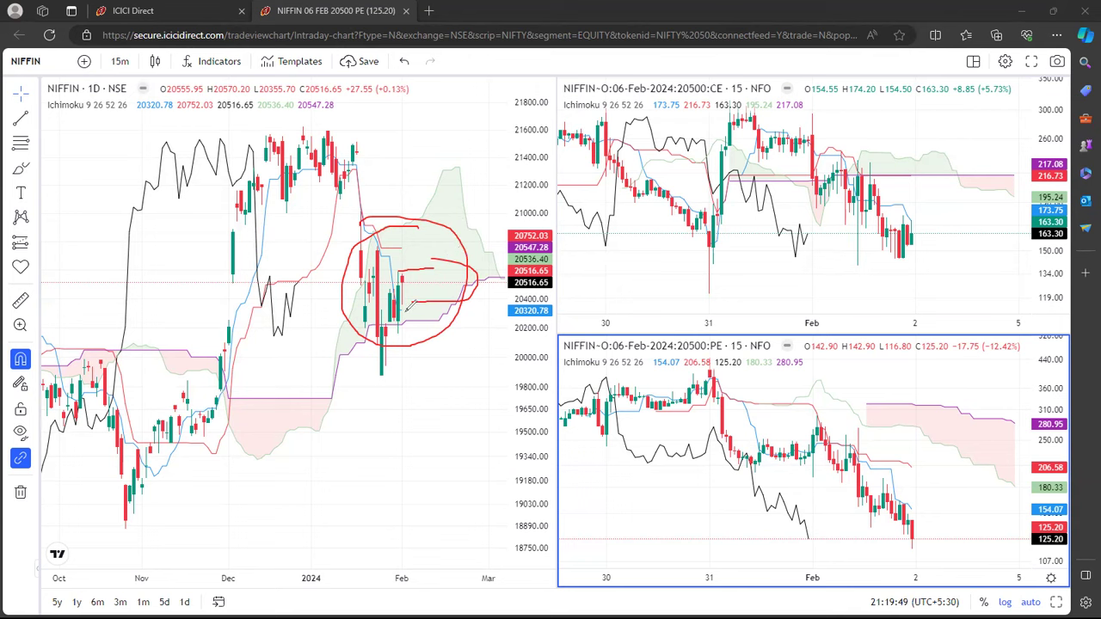
{"action": "mouse_move", "coordinate": [127, 125]}
{"action": "left_mouse_down"}
{"action": "mouse_move", "coordinate": [162, 120]}
{"action": "mouse_move", "coordinate": [175, 89]}
{"action": "mouse_move", "coordinate": [139, 89]}
{"action": "mouse_move", "coordinate": [129, 123]}
{"action": "left_mouse_up"}
{"action": "left_click_drag", "start_coordinate": [406, 311], "coordinate": [446, 310]}
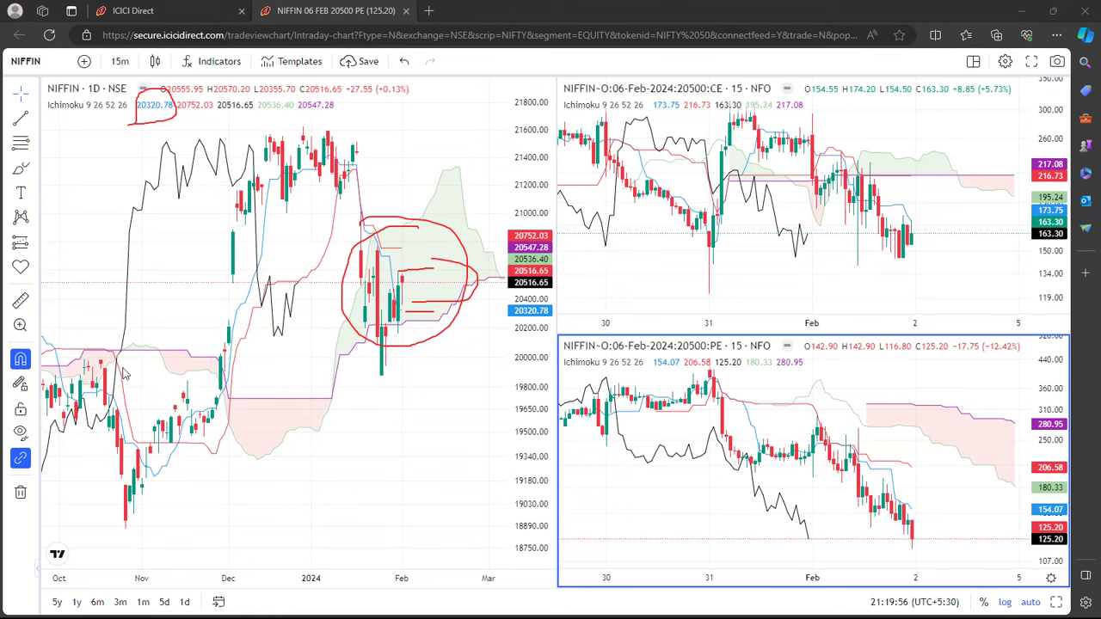
{"action": "key", "text": "ctrl+alt+h"}
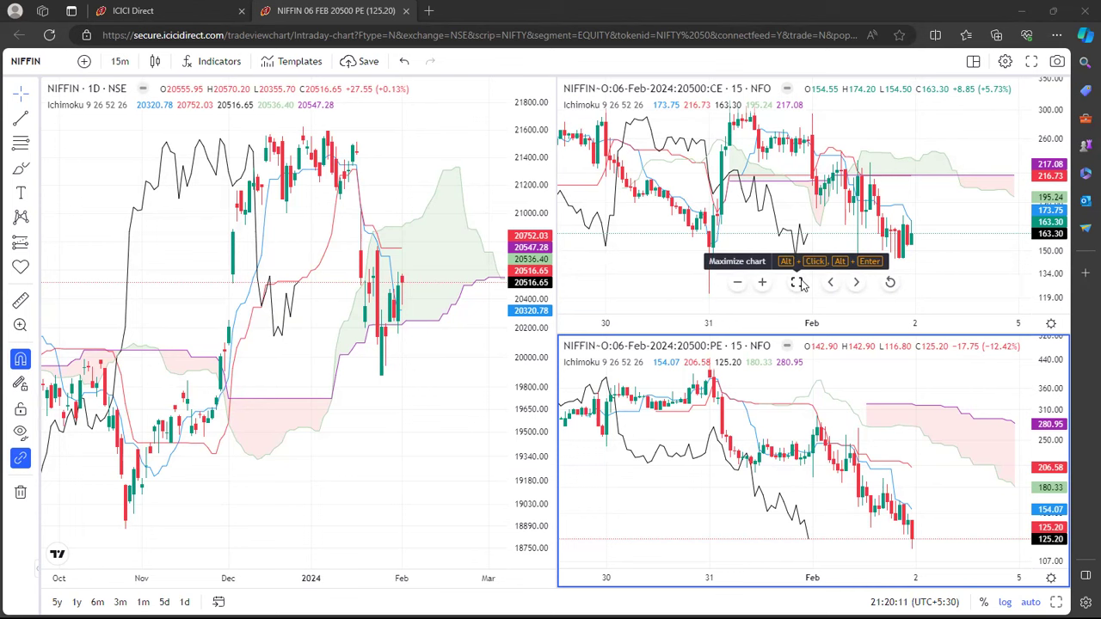
- Maximize the NIFFIN 20500 CE chart and draw a Fib Retracement from the 139.45 low on 1 Feb up to about 231
{"action": "left_click", "coordinate": [797, 283]}
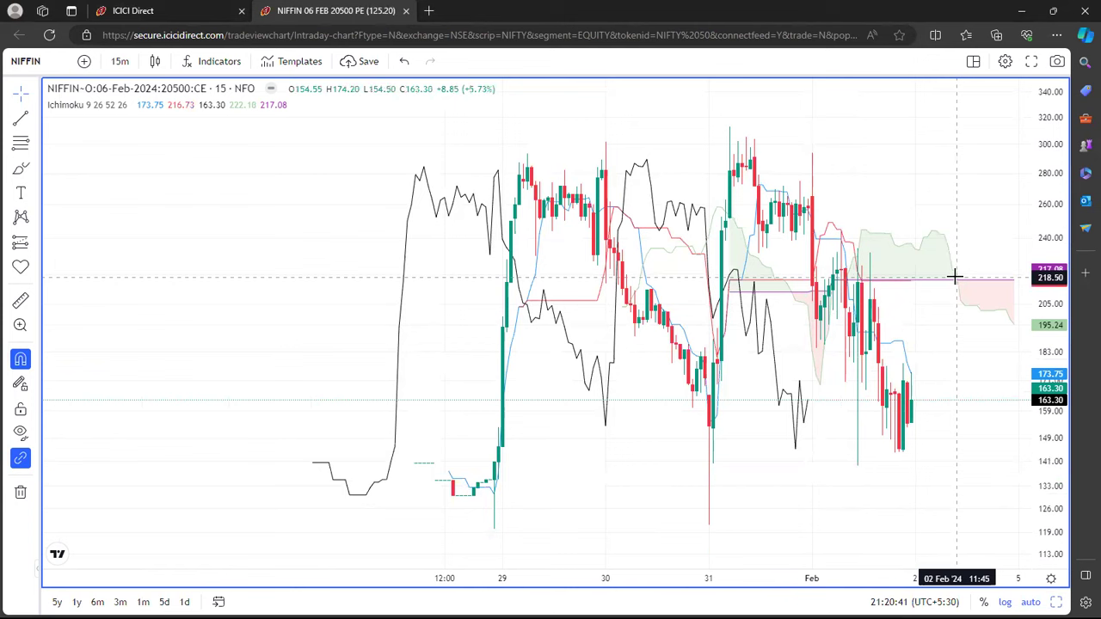
{"action": "left_click", "coordinate": [21, 142]}
{"action": "left_click", "coordinate": [855, 461]}
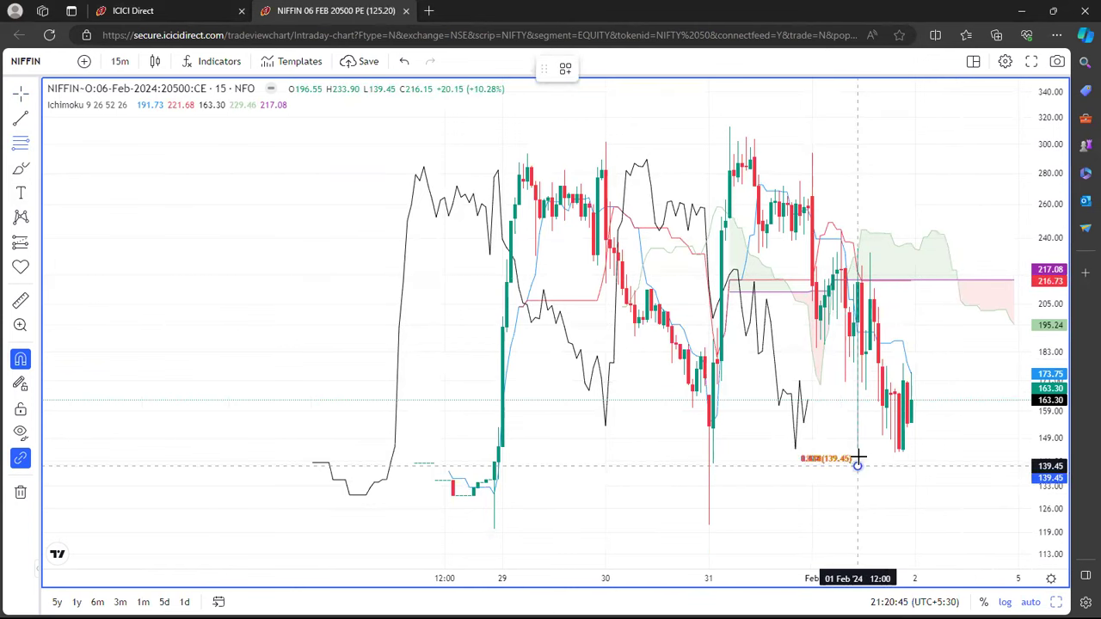
{"action": "left_click", "coordinate": [996, 252]}
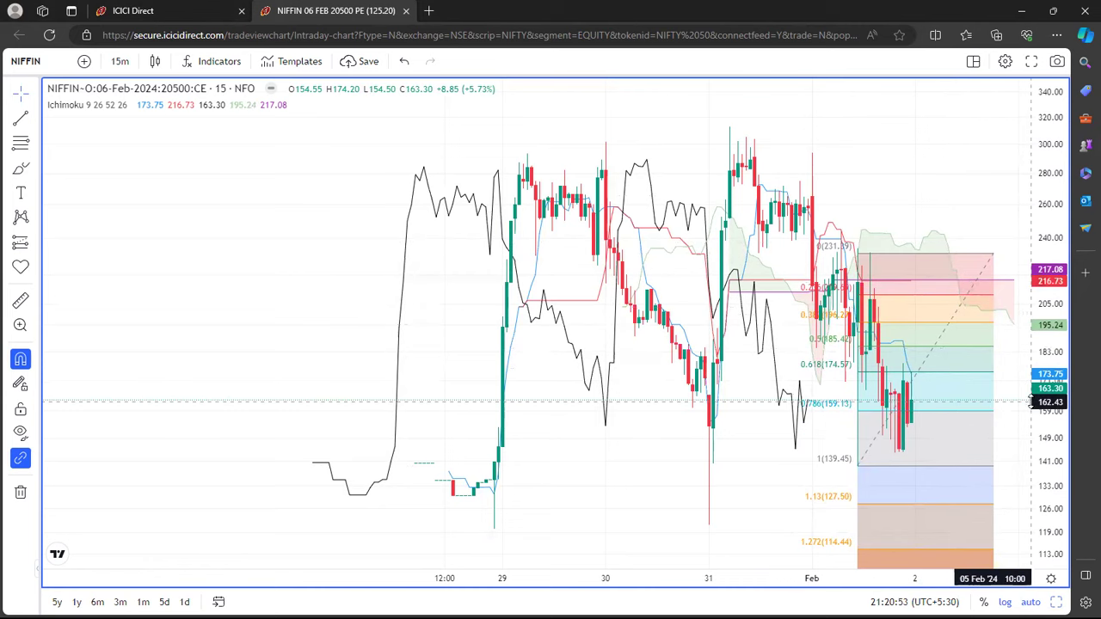
- Delete the Fib Retracement from the NIFFIN 20500 CE chart
{"action": "left_click_drag", "start_coordinate": [1050, 412], "coordinate": [971, 526]}
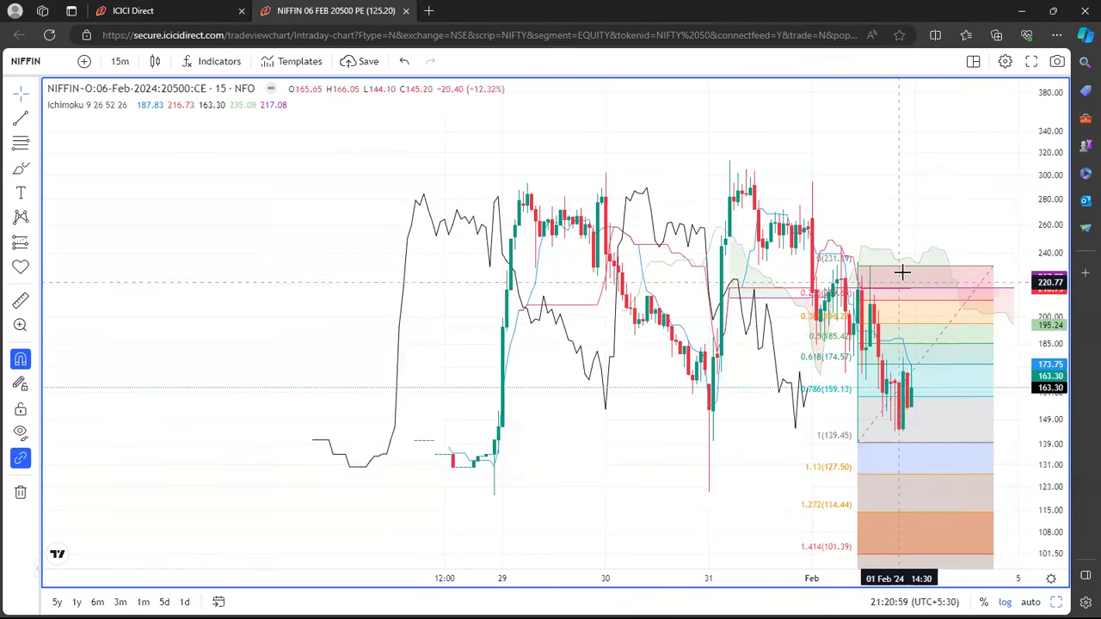
{"action": "left_click", "coordinate": [974, 265]}
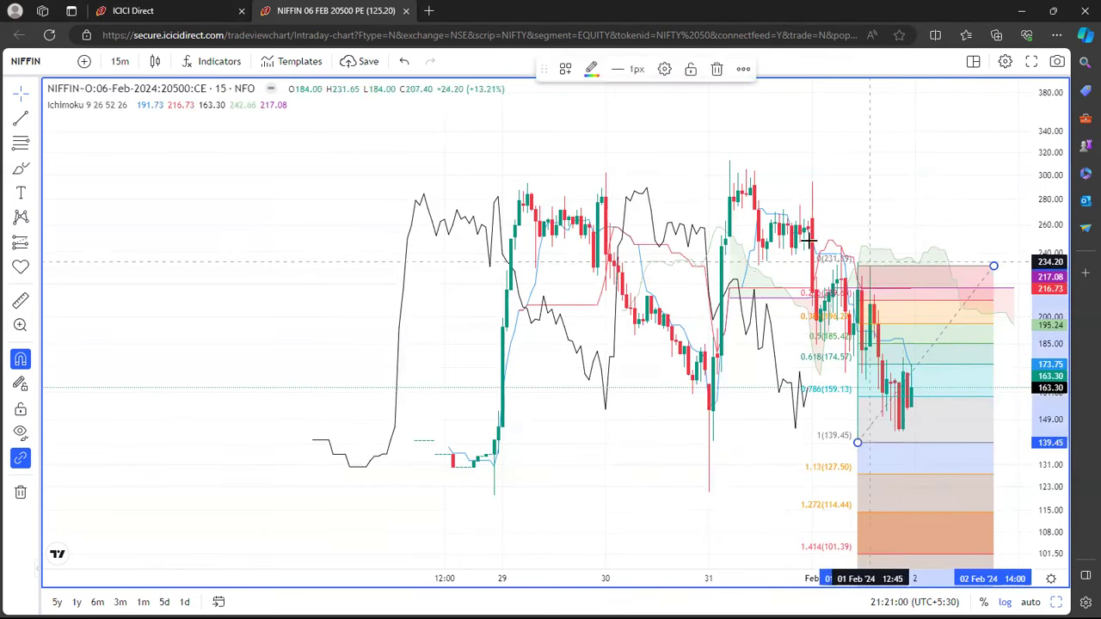
{"action": "left_click", "coordinate": [717, 69]}
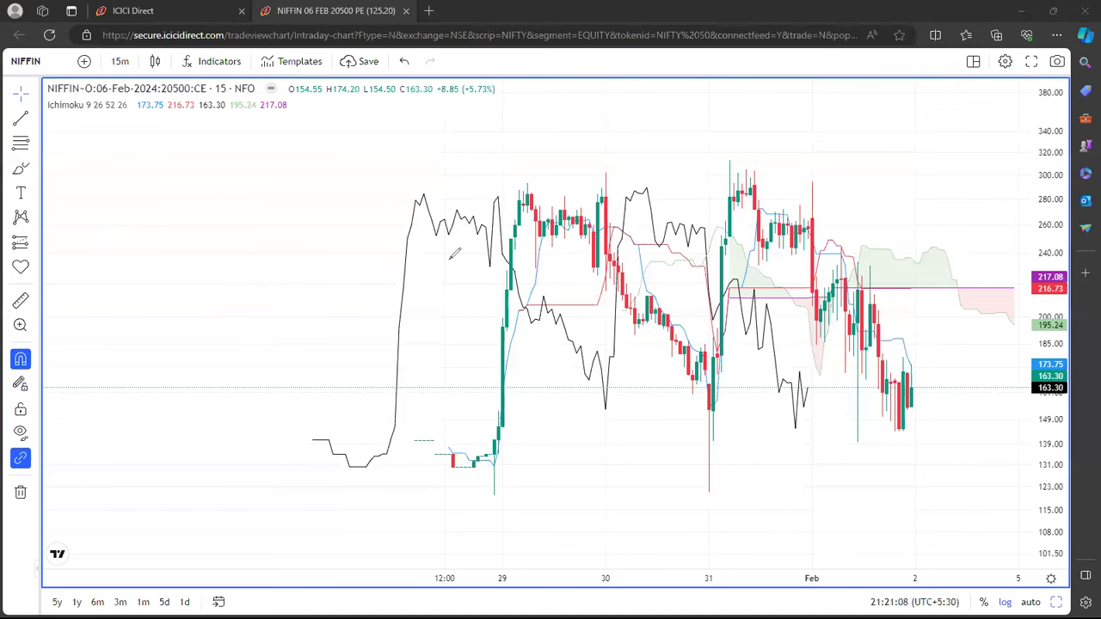
- Trace the price swings and the upper and lower range boundaries freehand on the 20500 CE chart, and clear the markings
{"action": "mouse_move", "coordinate": [533, 183]}
{"action": "left_mouse_down"}
{"action": "mouse_move", "coordinate": [654, 357]}
{"action": "mouse_move", "coordinate": [688, 456]}
{"action": "mouse_move", "coordinate": [732, 315]}
{"action": "mouse_move", "coordinate": [740, 174]}
{"action": "mouse_move", "coordinate": [912, 438]}
{"action": "left_mouse_up"}
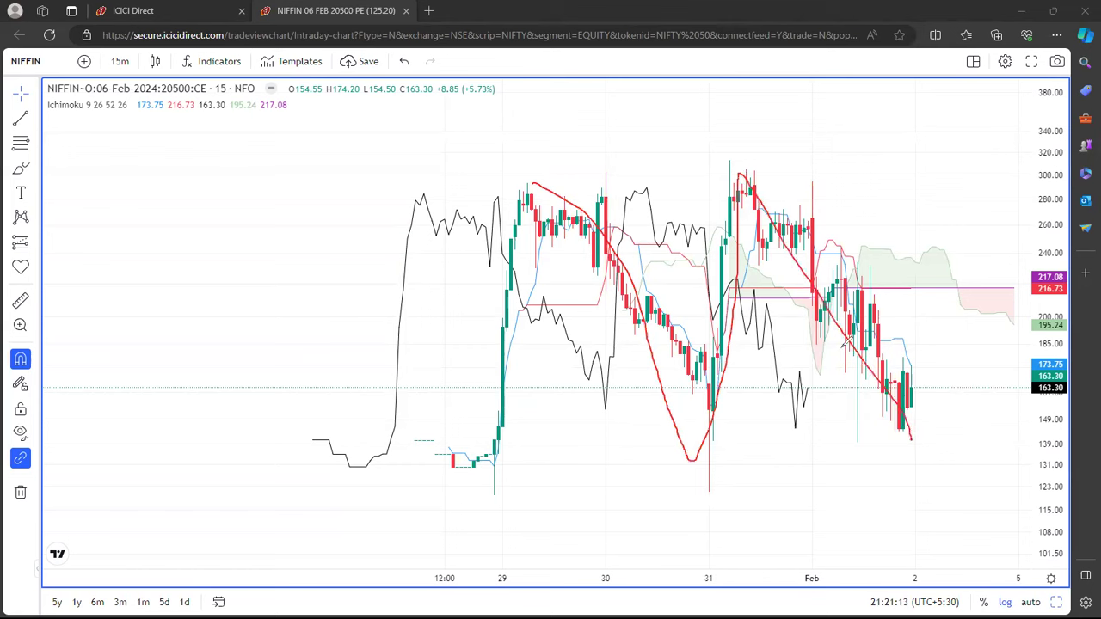
{"action": "left_click_drag", "start_coordinate": [526, 185], "coordinate": [987, 172]}
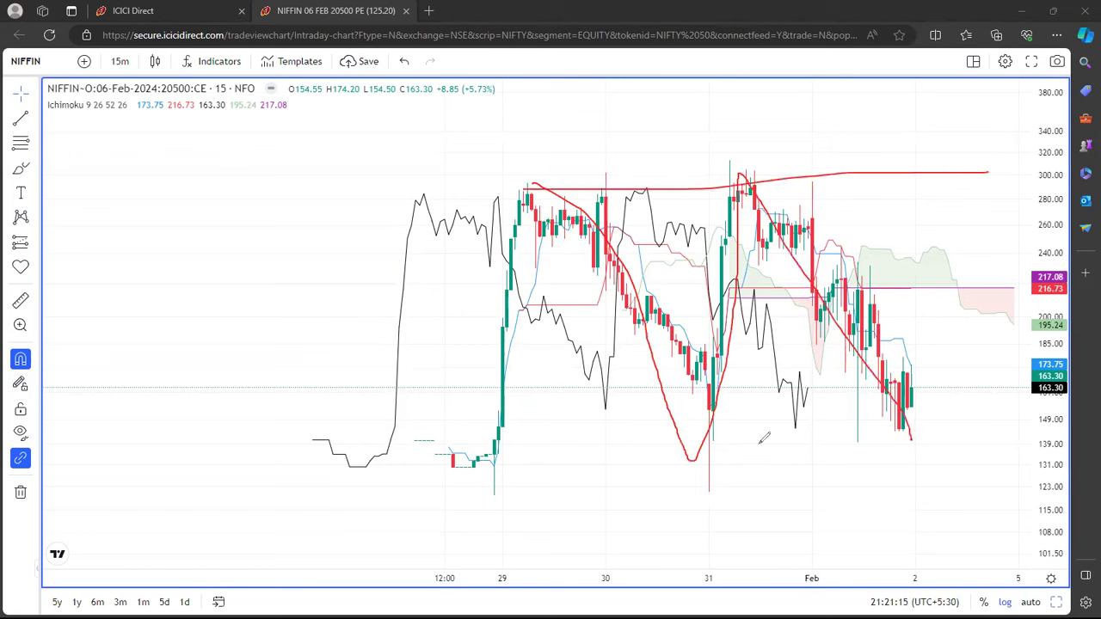
{"action": "left_click_drag", "start_coordinate": [700, 455], "coordinate": [988, 427]}
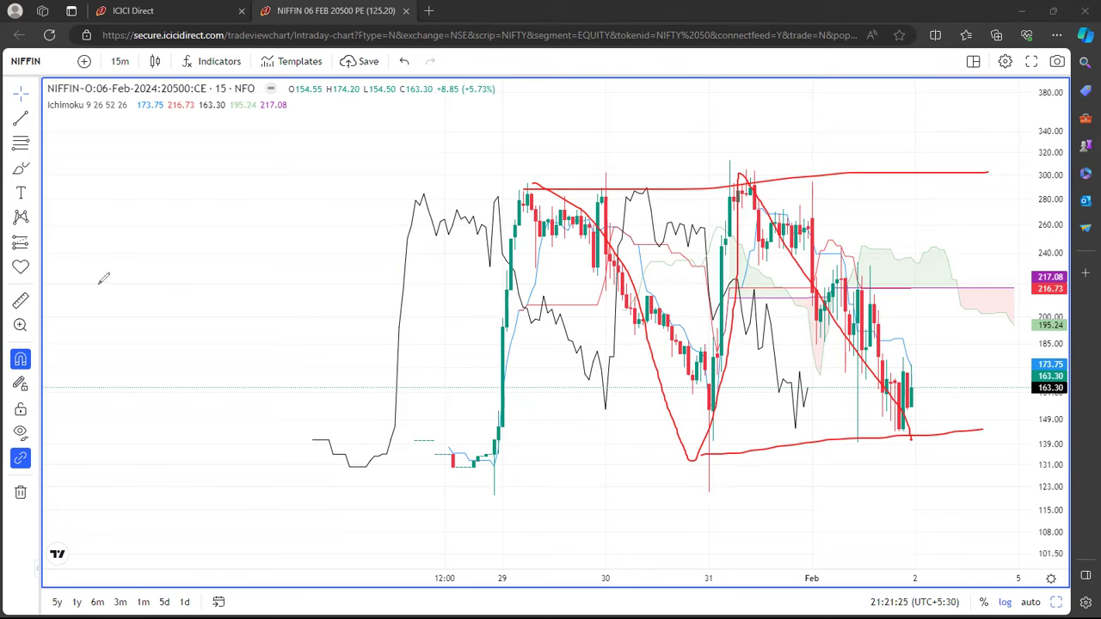
{"action": "key", "text": "ctrl+alt+h"}
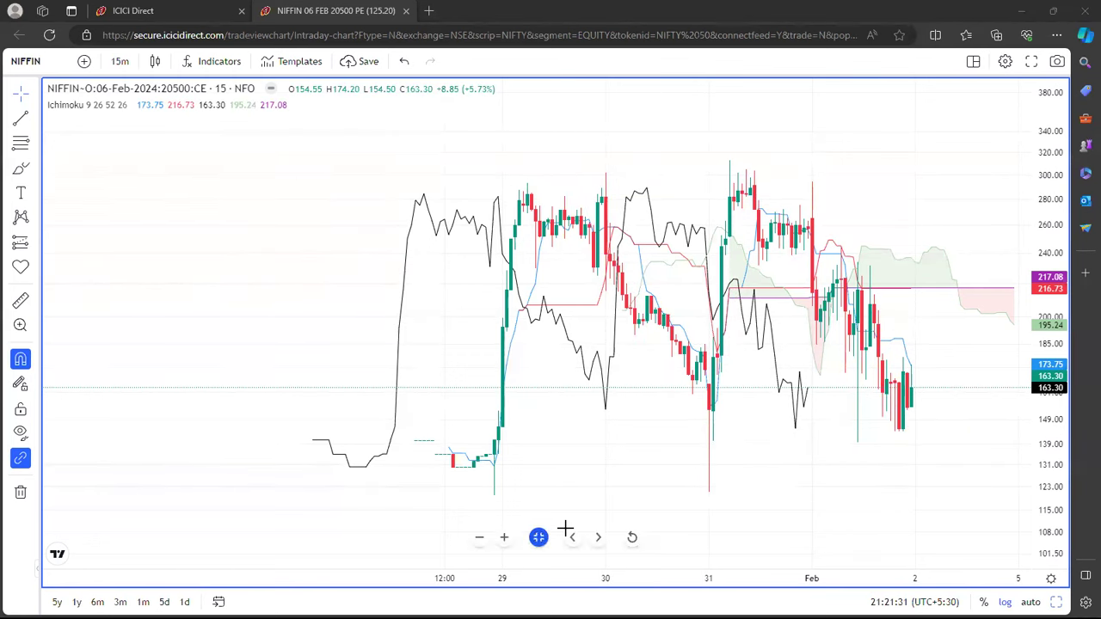
- Maximize the 20500 PE chart and draw a Trend-Based Fib Extension from the 445.10 high to the 192.15 low and up to 296.66
{"action": "key", "text": "alt+Return"}
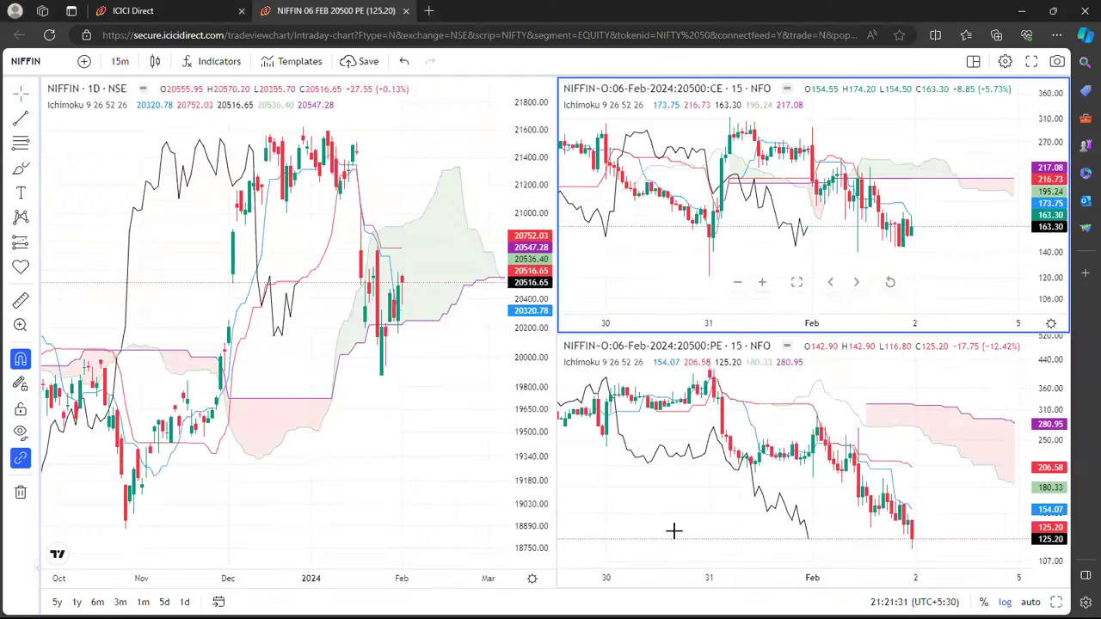
{"action": "left_click", "coordinate": [779, 516]}
{"action": "key", "text": "alt+Return"}
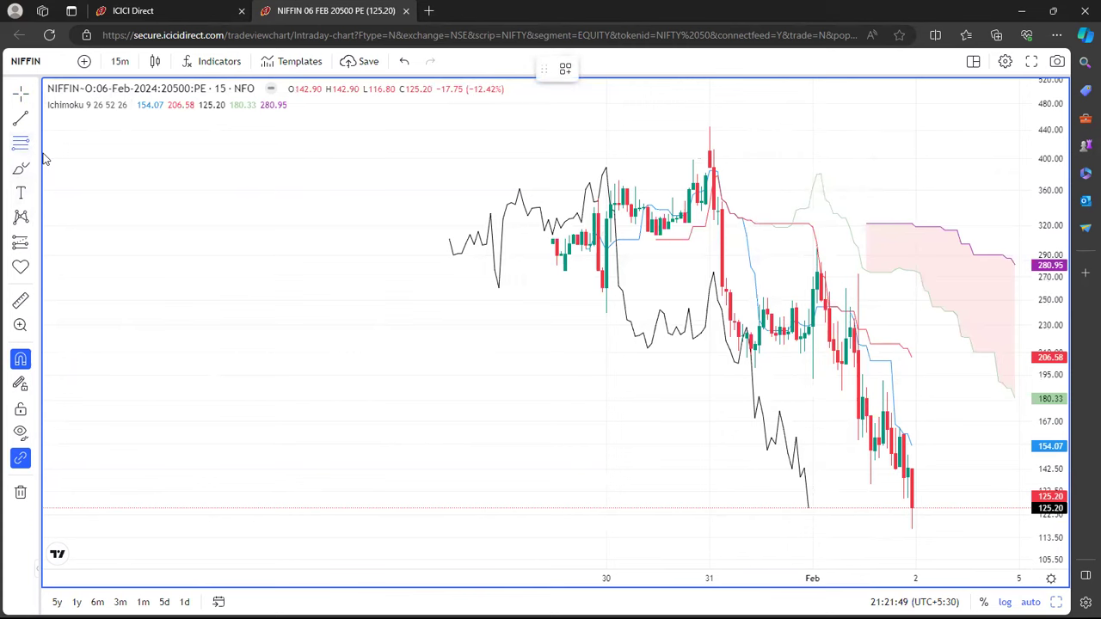
{"action": "left_click", "coordinate": [35, 143]}
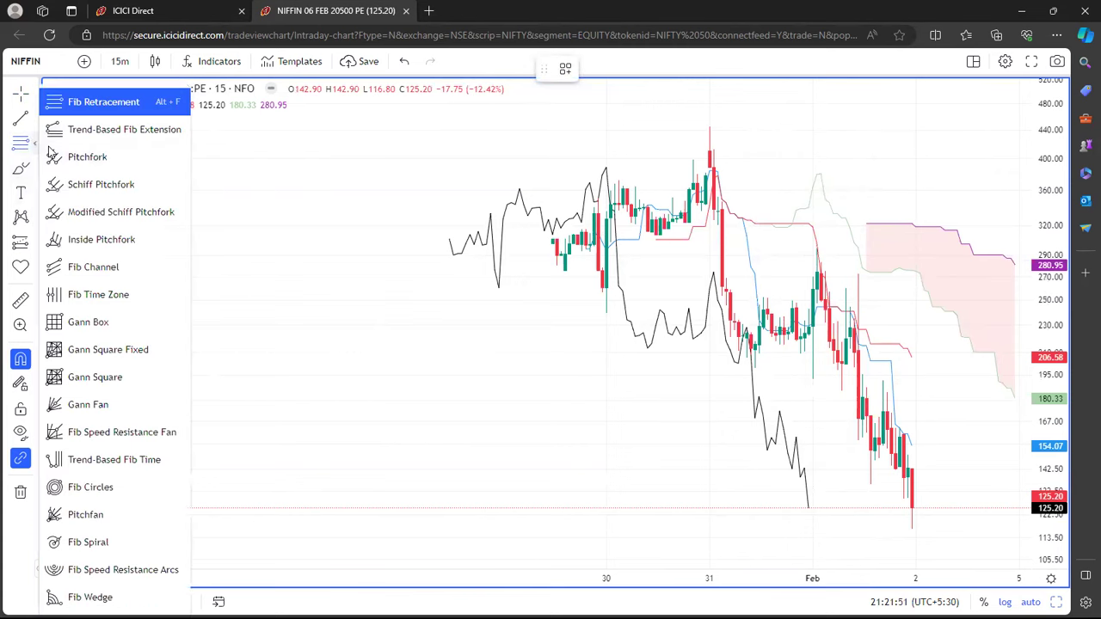
{"action": "key", "text": "alt+f"}
{"action": "left_click", "coordinate": [710, 120]}
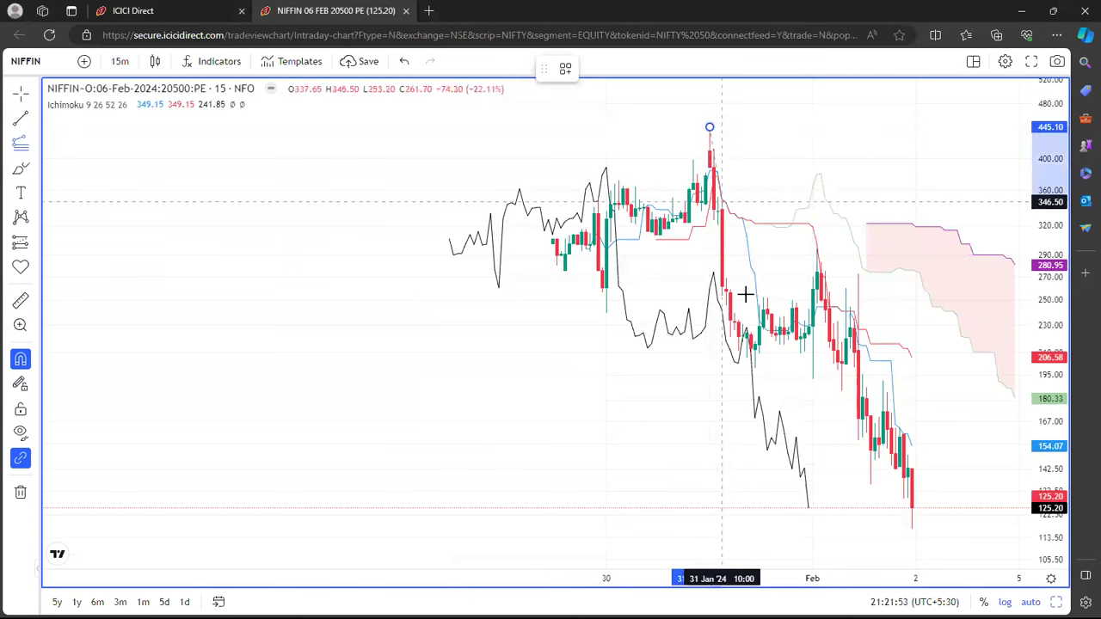
{"action": "left_click", "coordinate": [813, 379]}
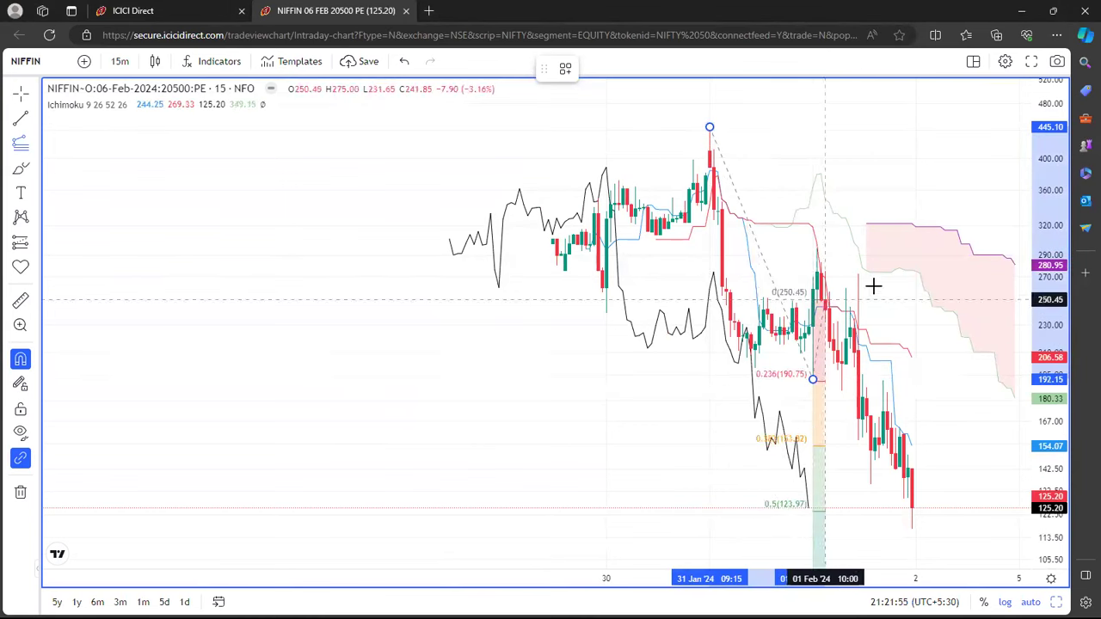
{"action": "left_click", "coordinate": [970, 248]}
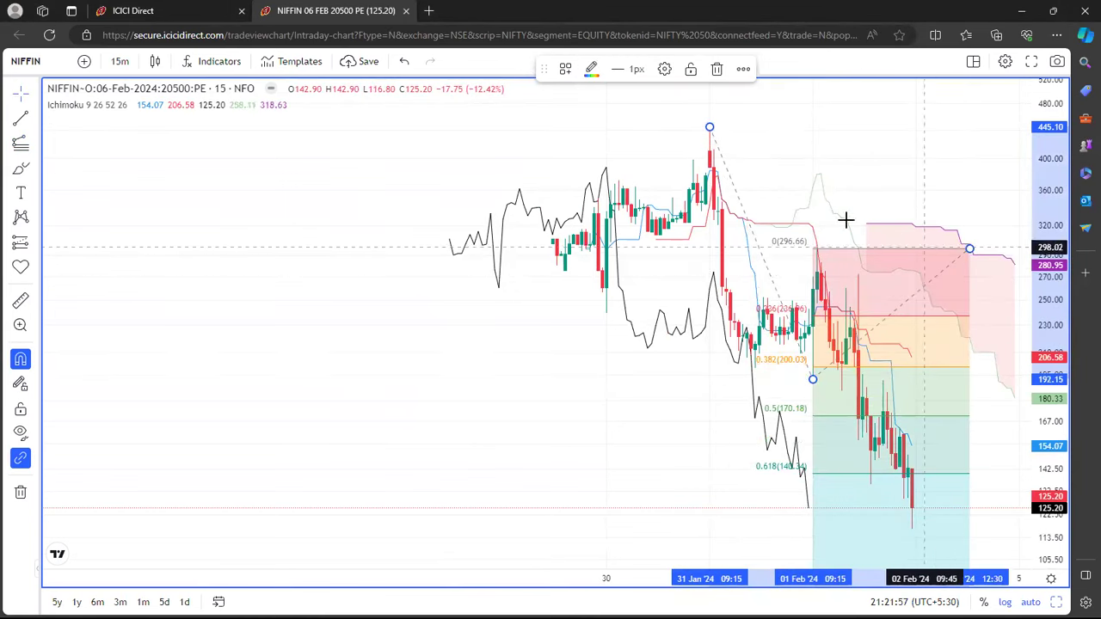
- Enable the extension's 1.414 and 1.272 levels, and replace its 2.272 level with an enabled 0.78 level
{"action": "left_click", "coordinate": [664, 69]}
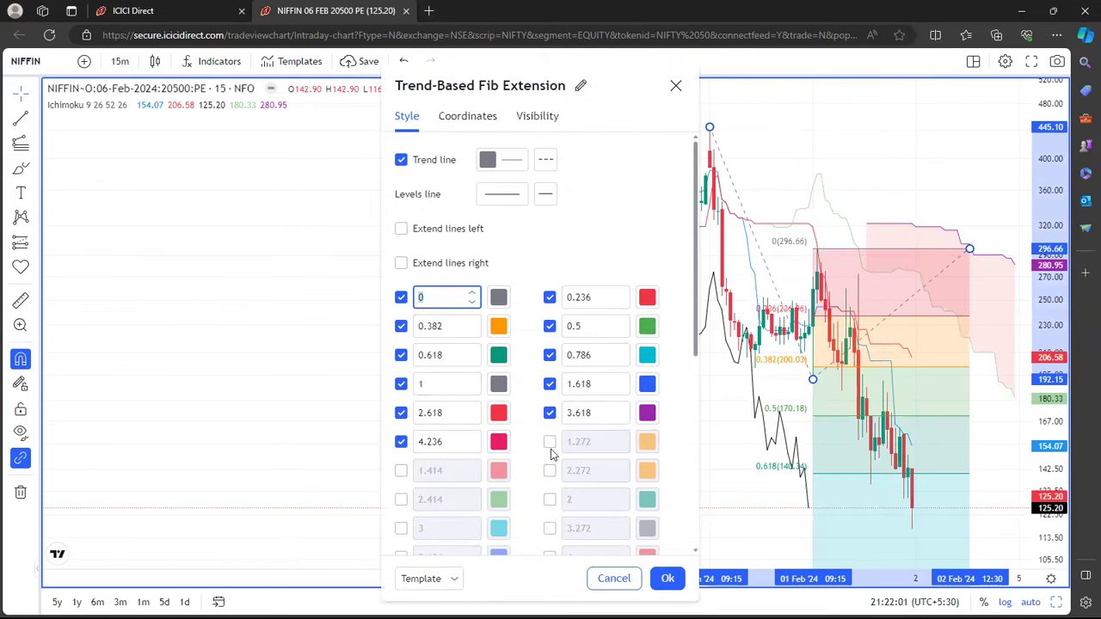
{"action": "left_click", "coordinate": [401, 470]}
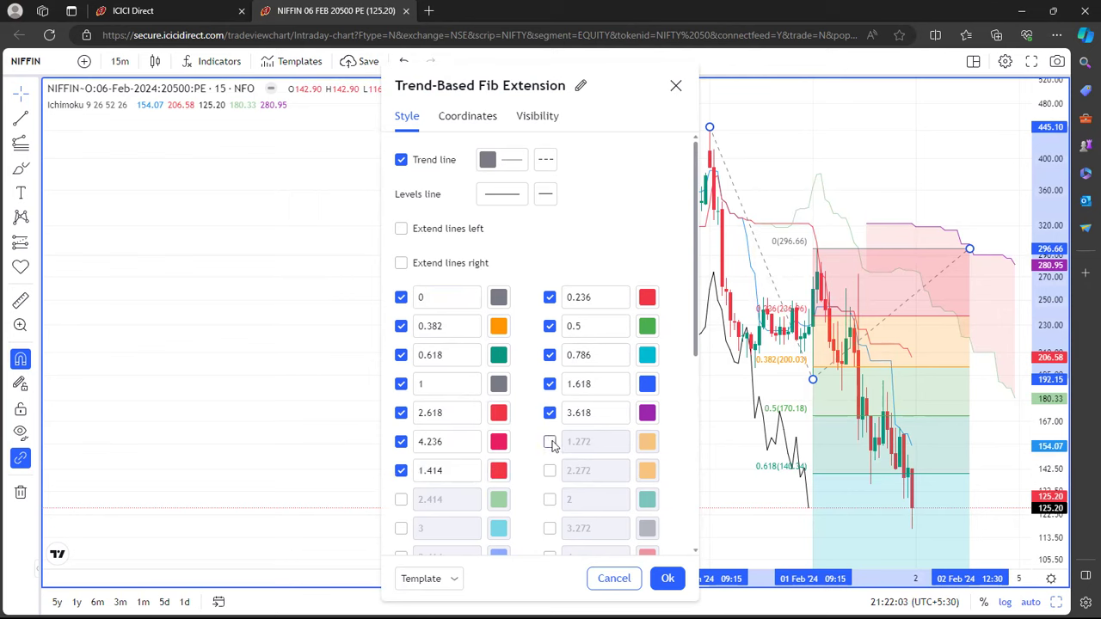
{"action": "left_click", "coordinate": [549, 441]}
{"action": "left_click", "coordinate": [550, 471]}
{"action": "left_click", "coordinate": [603, 471]}
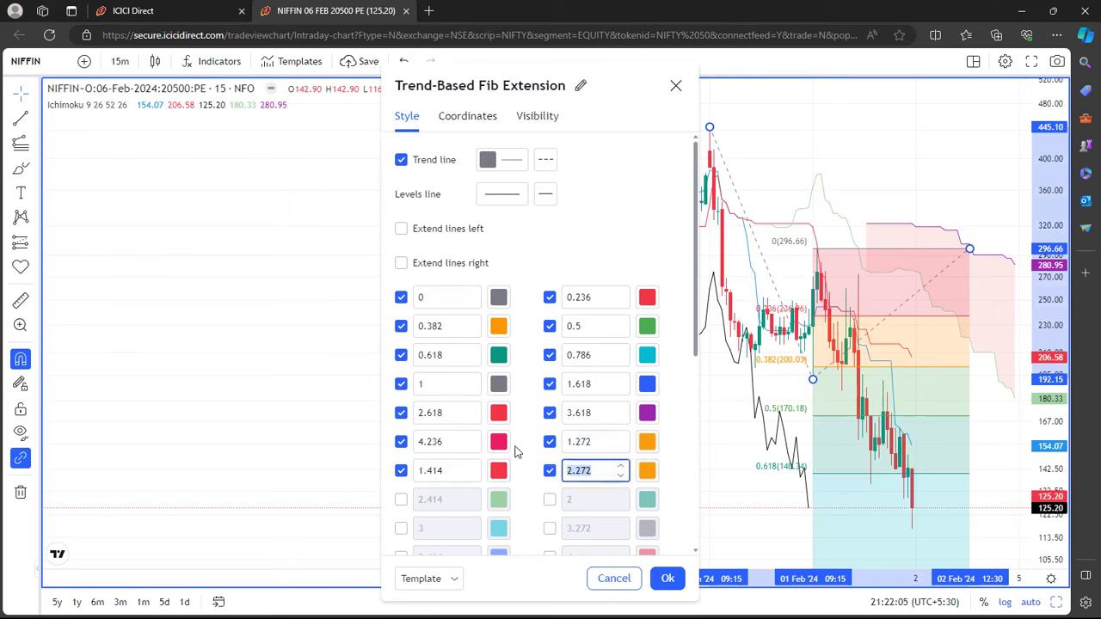
{"action": "type", "text": "0"}
{"action": "key", "text": "Return"}
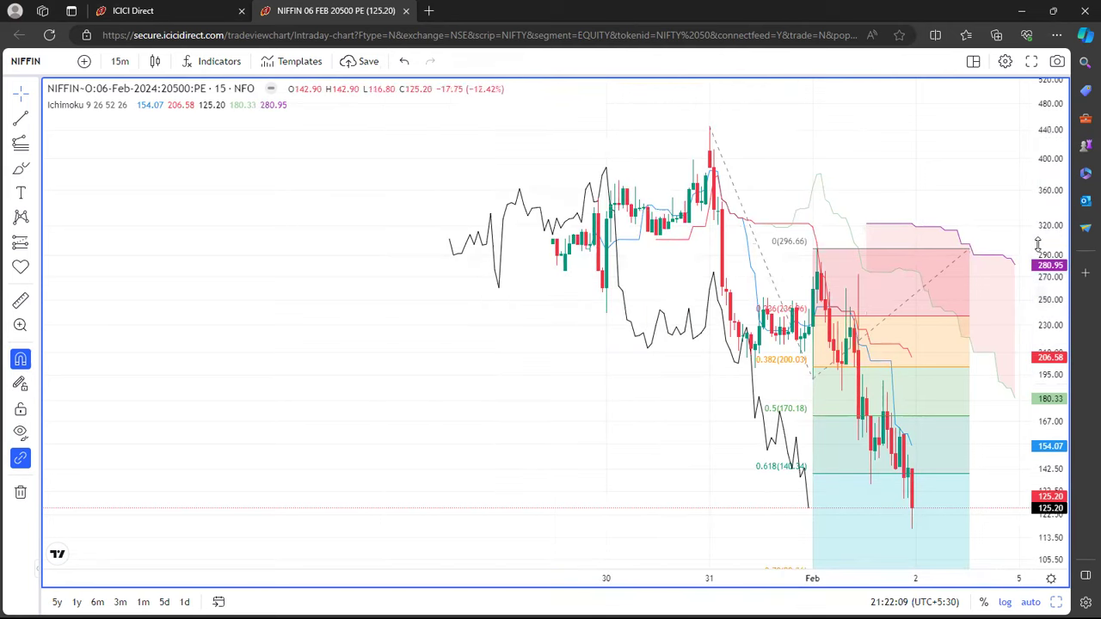
- Examine the 0.78 and 0.786 extension levels below the current PE price, and delete the Trend-Based Fib Extension
{"action": "left_click_drag", "start_coordinate": [1041, 246], "coordinate": [1046, 305]}
{"action": "left_click_drag", "start_coordinate": [877, 291], "coordinate": [878, 163]}
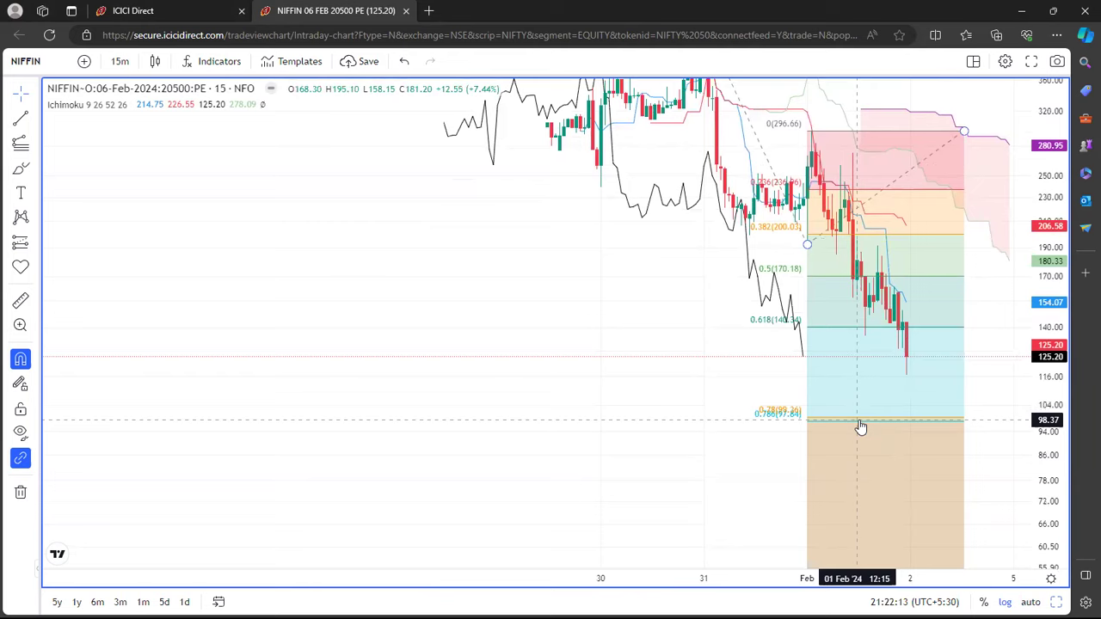
{"action": "left_click_drag", "start_coordinate": [978, 418], "coordinate": [990, 504]}
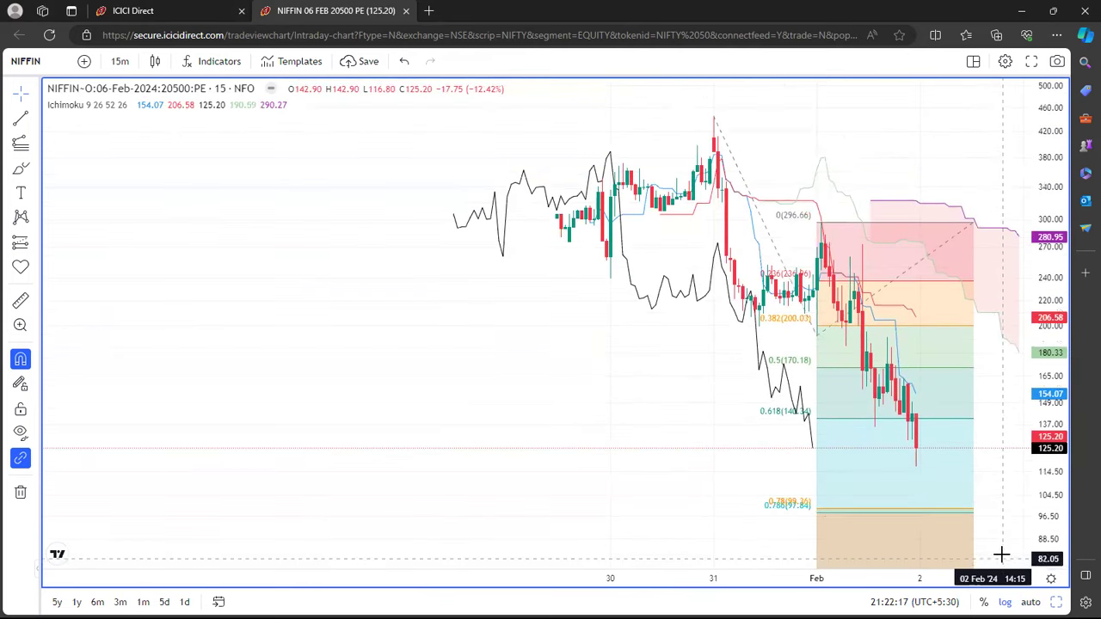
{"action": "left_click_drag", "start_coordinate": [978, 575], "coordinate": [980, 306]}
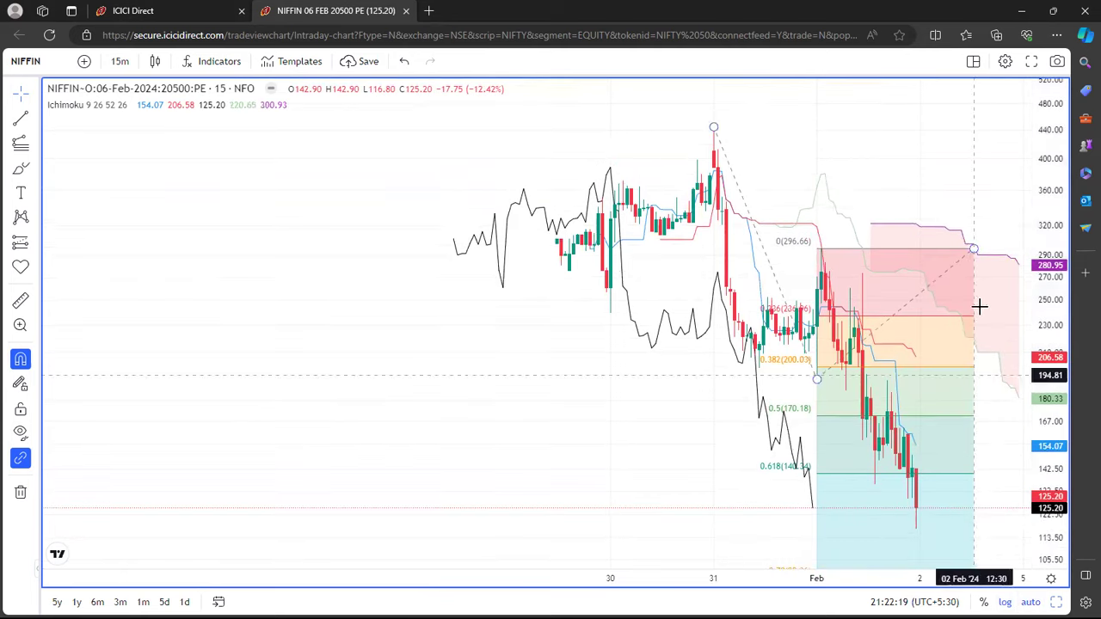
{"action": "left_click", "coordinate": [726, 134]}
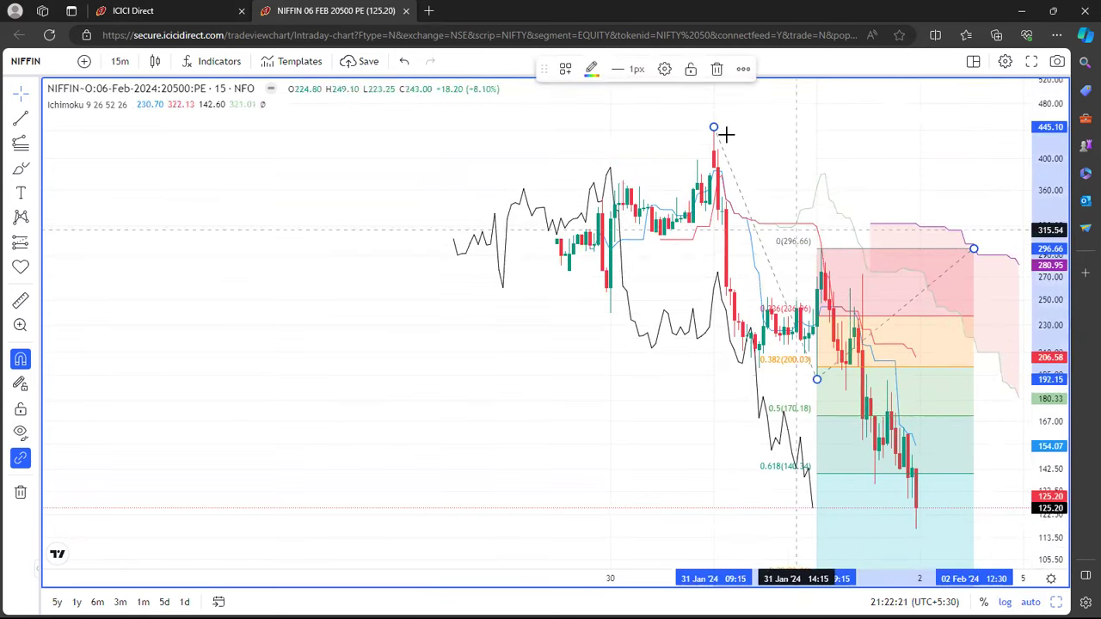
{"action": "key", "text": "Delete"}
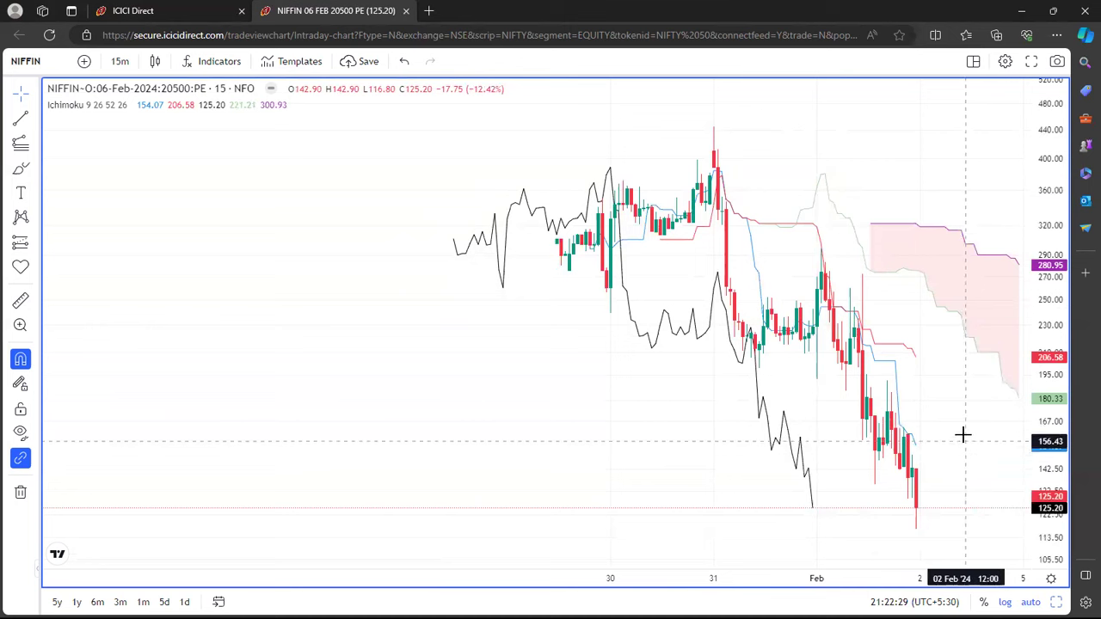
- Examine the 20500 PE and 20500 CE charts at full size in turn, and return to the three-chart layout
{"action": "left_click_drag", "start_coordinate": [962, 438], "coordinate": [917, 430]}
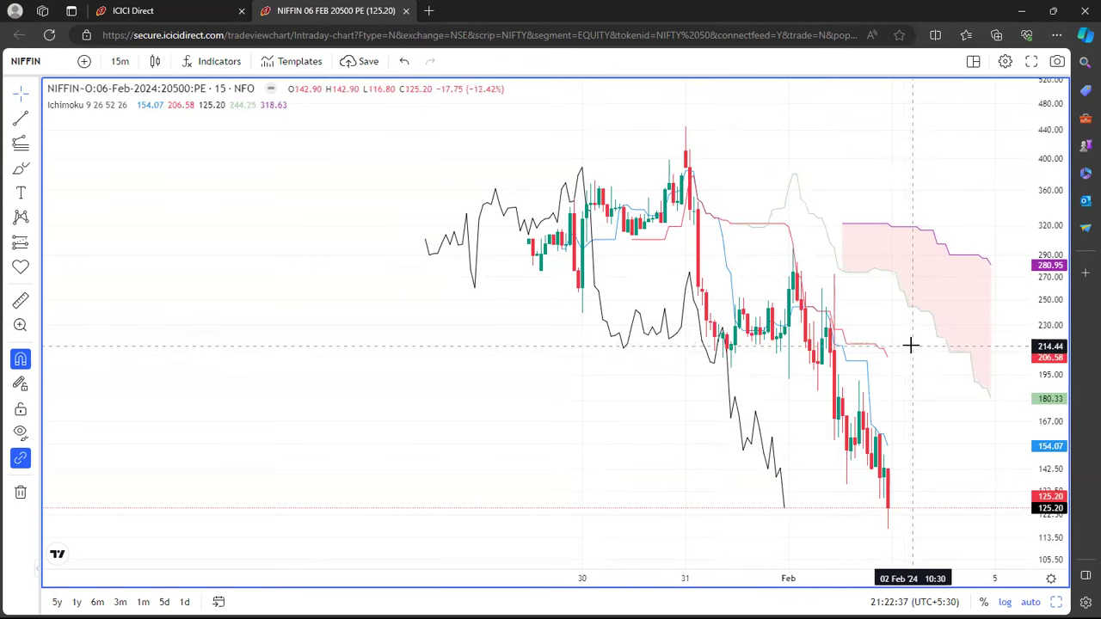
{"action": "left_click_drag", "start_coordinate": [909, 344], "coordinate": [944, 344]}
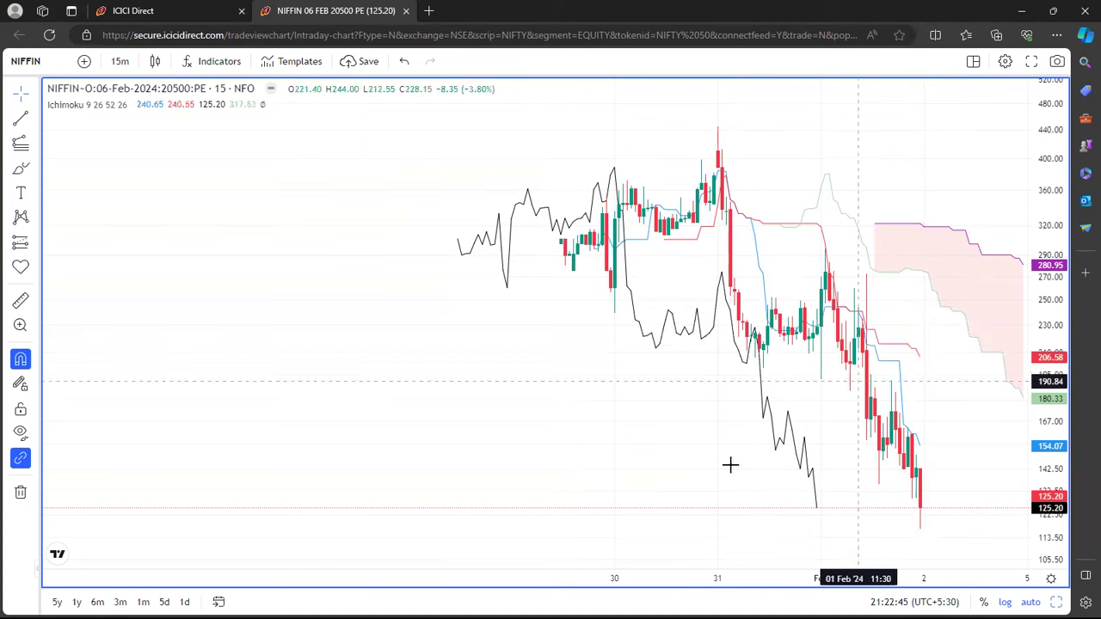
{"action": "left_click", "coordinate": [631, 537]}
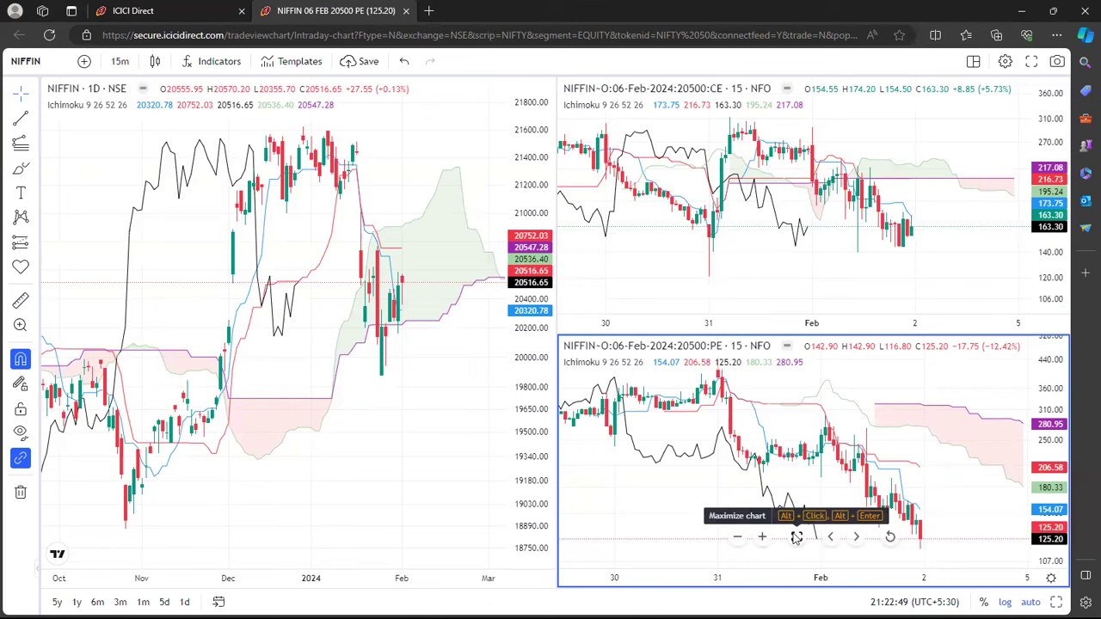
{"action": "left_click", "coordinate": [797, 537]}
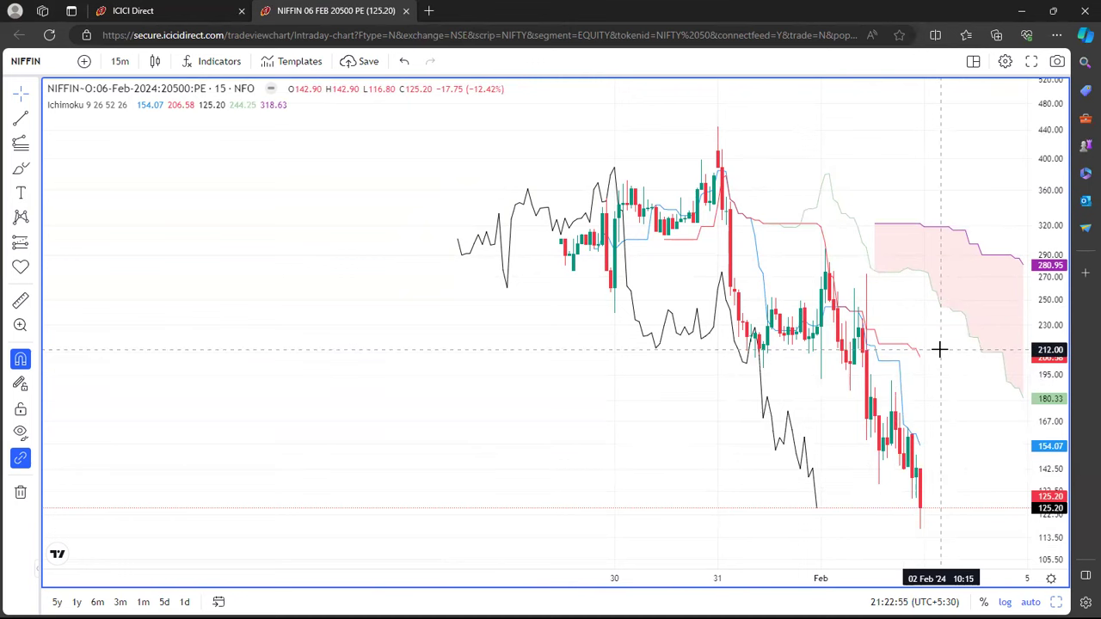
{"action": "mouse_move", "coordinate": [592, 489]}
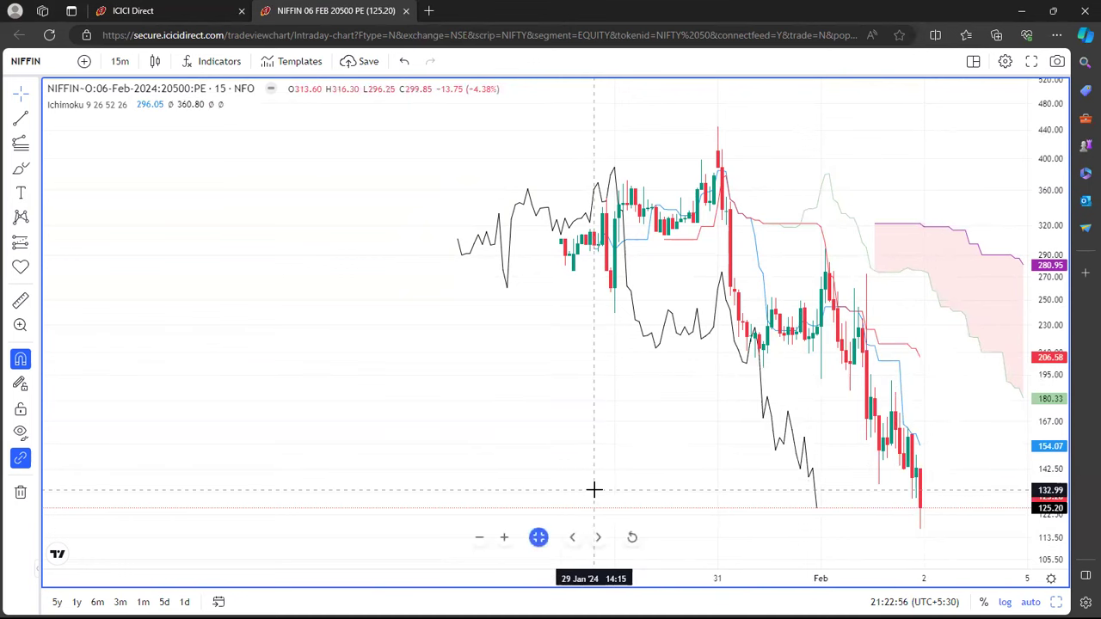
{"action": "left_click", "coordinate": [542, 535]}
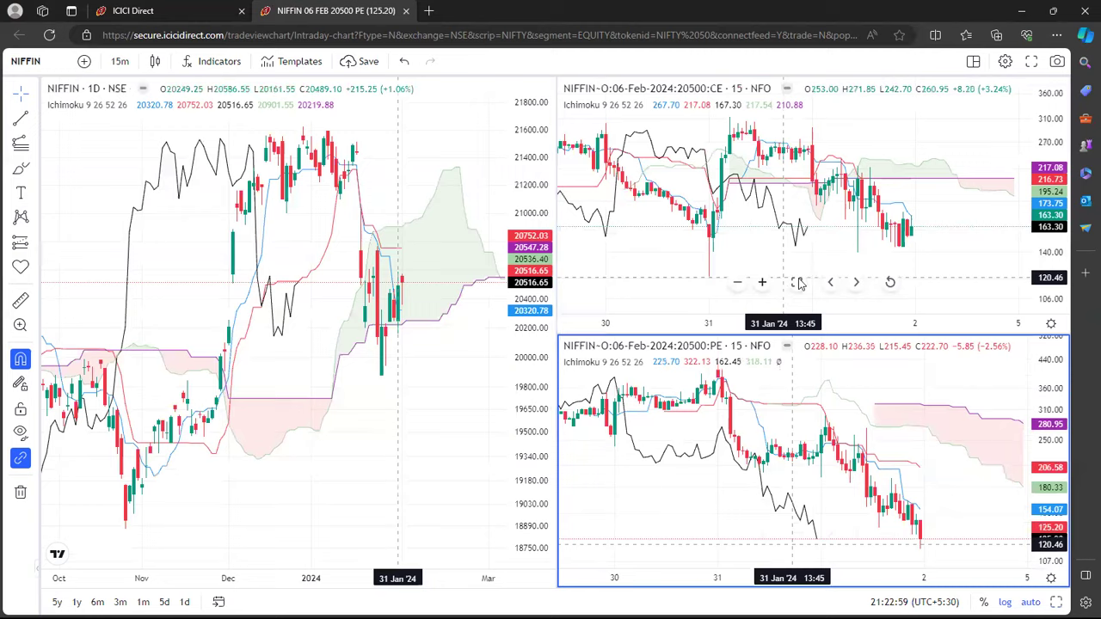
{"action": "left_click", "coordinate": [797, 283]}
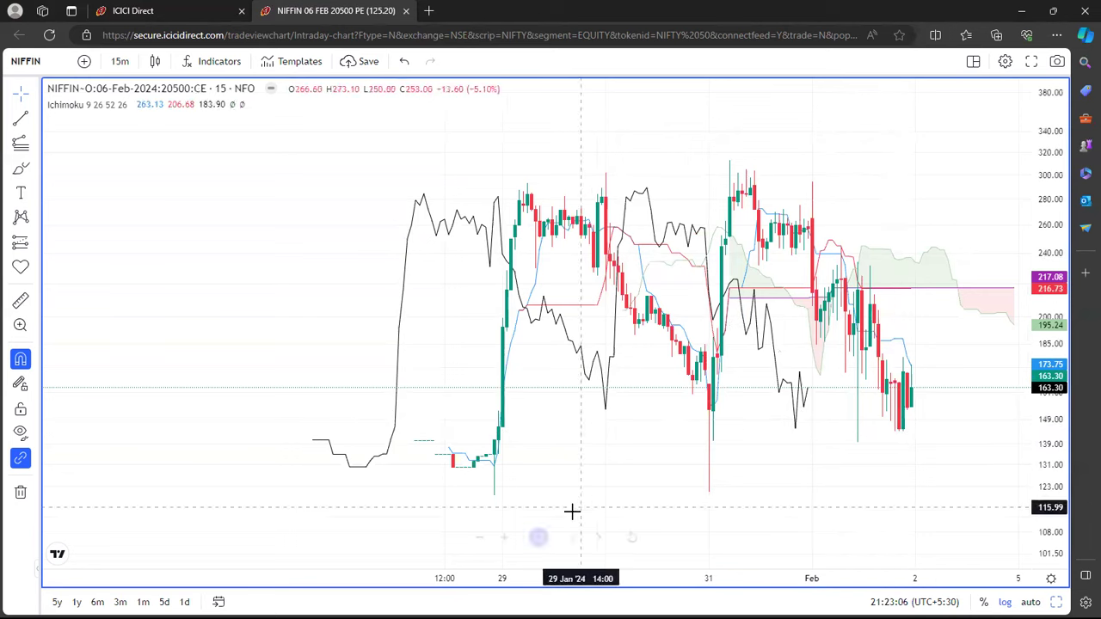
{"action": "left_click", "coordinate": [539, 536]}
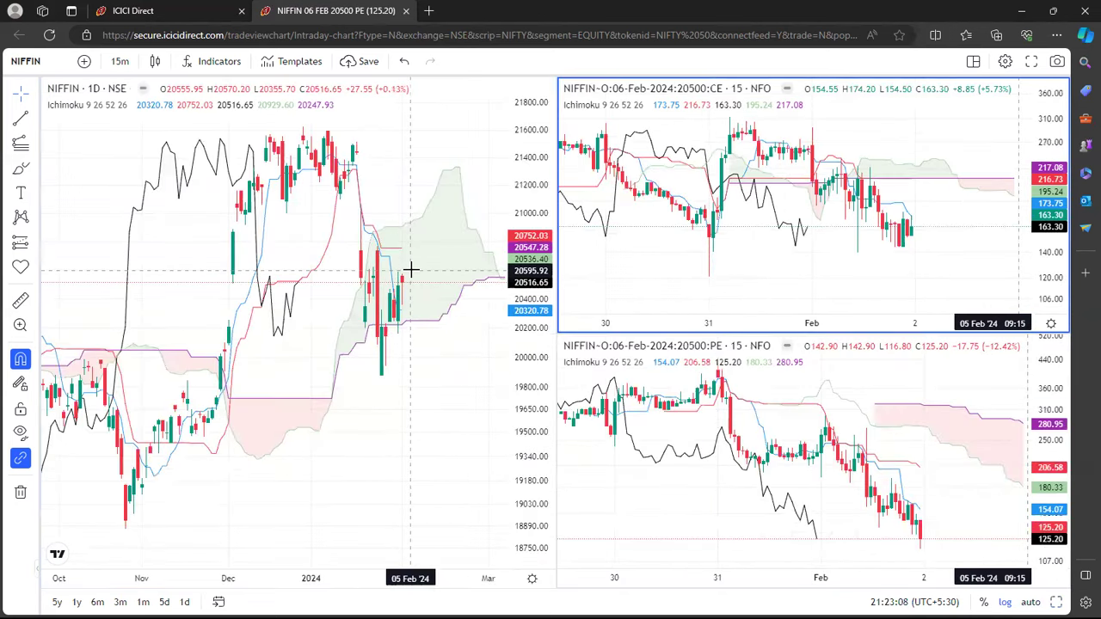
- Switch to the option chain and mark the put OI and OI-change values in groups for strikes 20000 to 20550, plus put OI down to 20900
{"action": "left_click", "coordinate": [171, 7]}
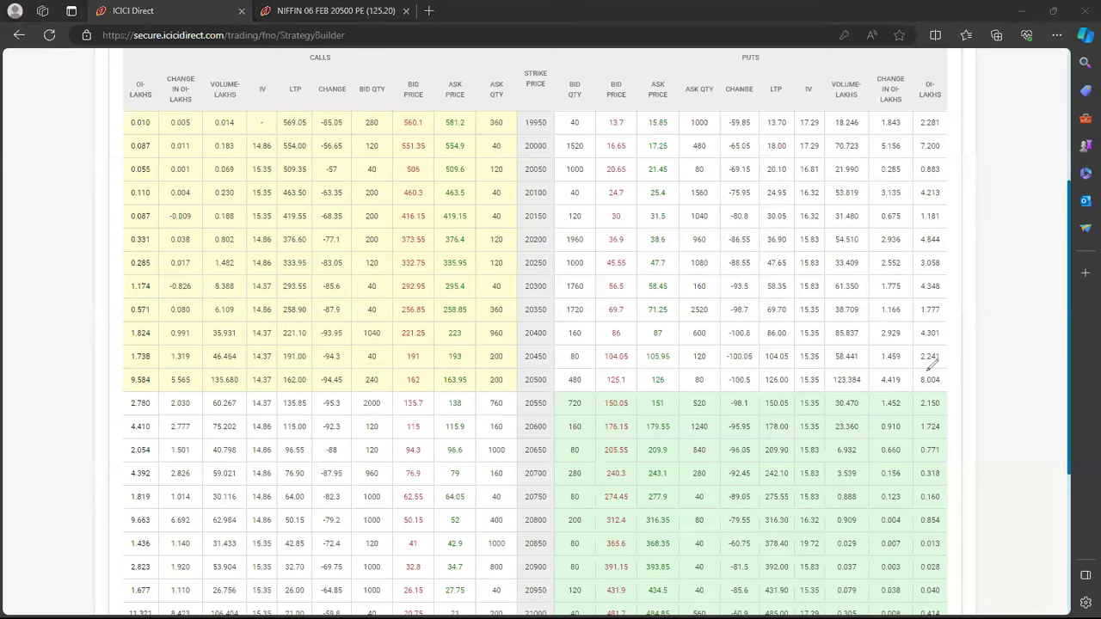
{"action": "mouse_move", "coordinate": [878, 390]}
{"action": "left_mouse_down"}
{"action": "mouse_move", "coordinate": [912, 368]}
{"action": "mouse_move", "coordinate": [950, 370]}
{"action": "mouse_move", "coordinate": [949, 392]}
{"action": "left_mouse_up"}
{"action": "mouse_move", "coordinate": [869, 414]}
{"action": "left_mouse_down"}
{"action": "mouse_move", "coordinate": [915, 391]}
{"action": "mouse_move", "coordinate": [956, 408]}
{"action": "left_mouse_up"}
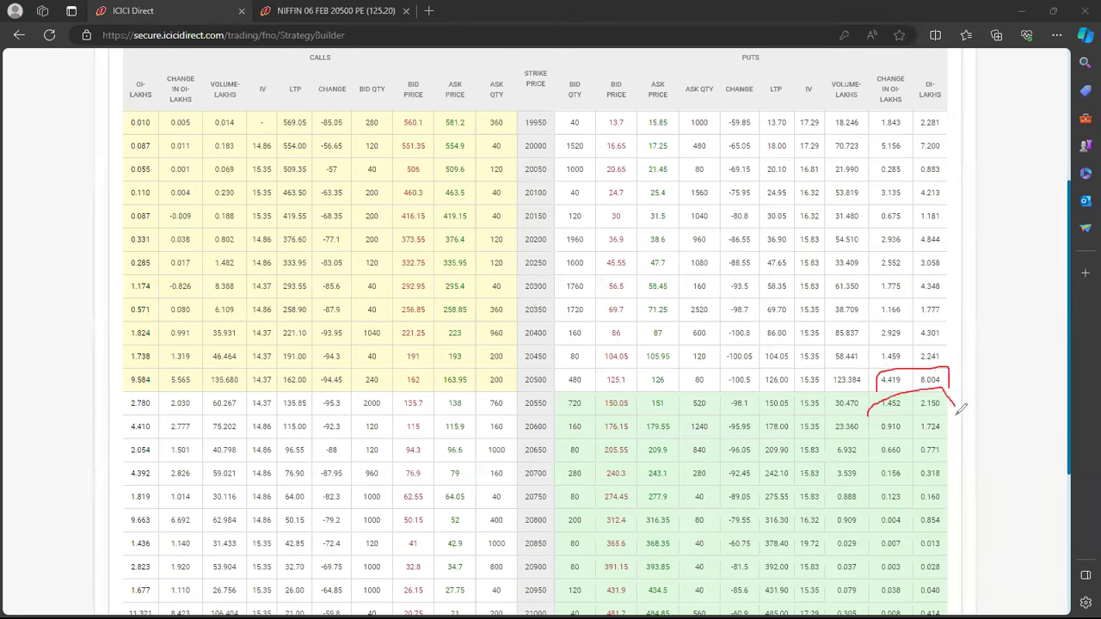
{"action": "mouse_move", "coordinate": [871, 342]}
{"action": "left_mouse_down"}
{"action": "mouse_move", "coordinate": [912, 310]}
{"action": "mouse_move", "coordinate": [955, 350]}
{"action": "left_mouse_up"}
{"action": "mouse_move", "coordinate": [875, 320]}
{"action": "left_mouse_down"}
{"action": "mouse_move", "coordinate": [868, 211]}
{"action": "mouse_move", "coordinate": [949, 184]}
{"action": "mouse_move", "coordinate": [955, 312]}
{"action": "left_mouse_up"}
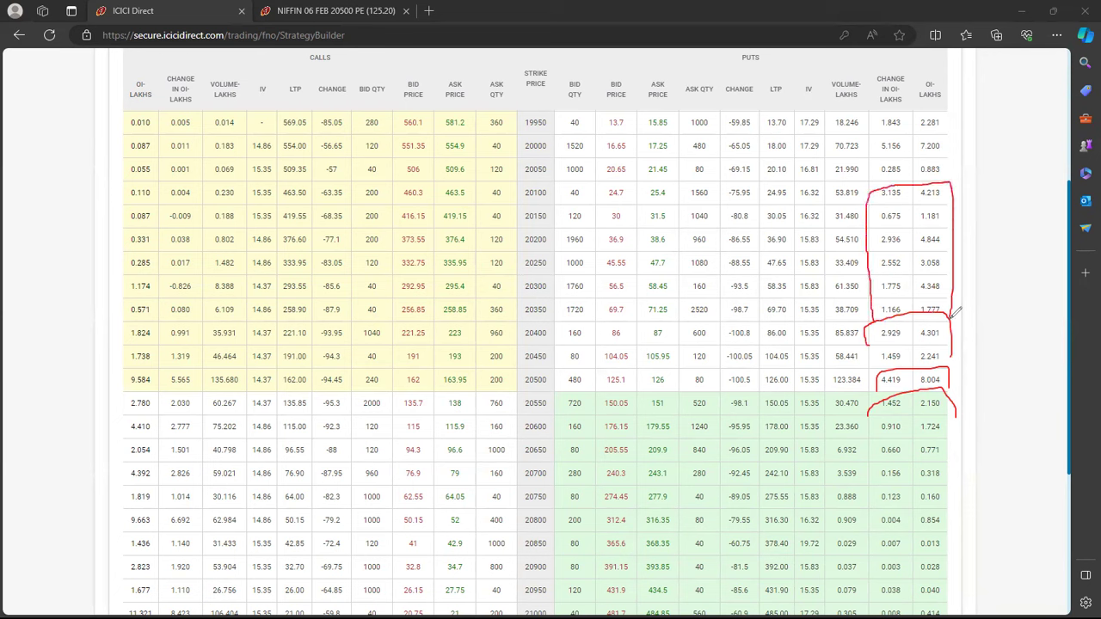
{"action": "mouse_move", "coordinate": [880, 183]}
{"action": "left_mouse_down"}
{"action": "mouse_move", "coordinate": [903, 133]}
{"action": "mouse_move", "coordinate": [957, 175]}
{"action": "left_mouse_up"}
{"action": "mouse_move", "coordinate": [953, 408]}
{"action": "left_mouse_down"}
{"action": "mouse_move", "coordinate": [949, 537]}
{"action": "mouse_move", "coordinate": [960, 572]}
{"action": "left_mouse_up"}
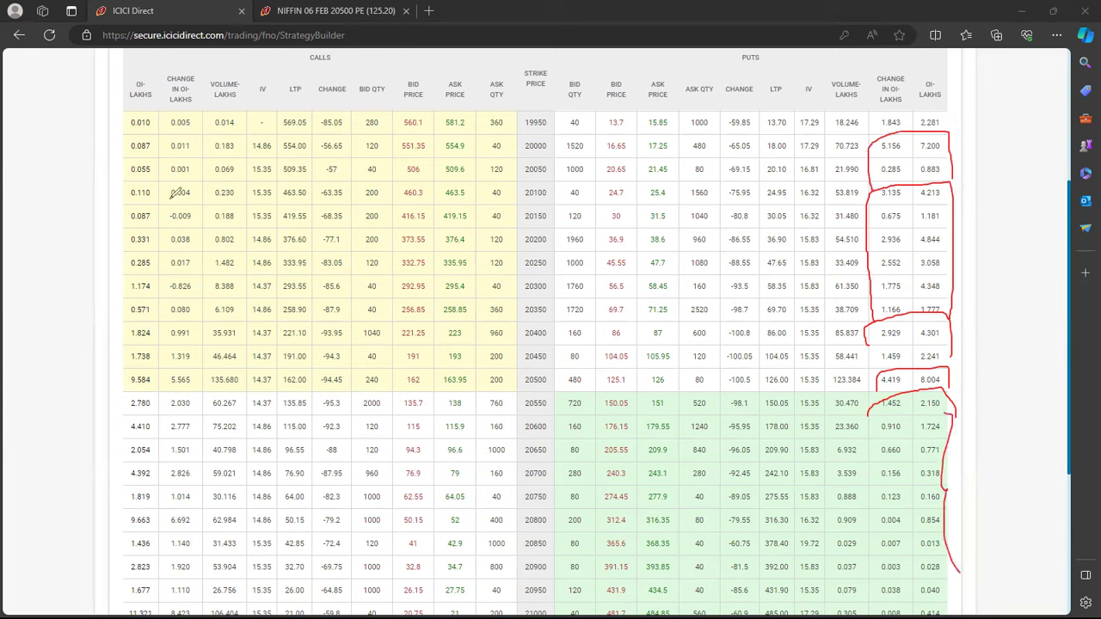
- Circle the negative call OI changes at strikes 20150 and 20300
{"action": "mouse_move", "coordinate": [179, 204]}
{"action": "left_mouse_down"}
{"action": "mouse_move", "coordinate": [188, 226]}
{"action": "mouse_move", "coordinate": [172, 205]}
{"action": "left_mouse_up"}
{"action": "mouse_move", "coordinate": [172, 277]}
{"action": "left_mouse_down"}
{"action": "mouse_move", "coordinate": [162, 285]}
{"action": "mouse_move", "coordinate": [196, 294]}
{"action": "mouse_move", "coordinate": [182, 276]}
{"action": "left_mouse_up"}
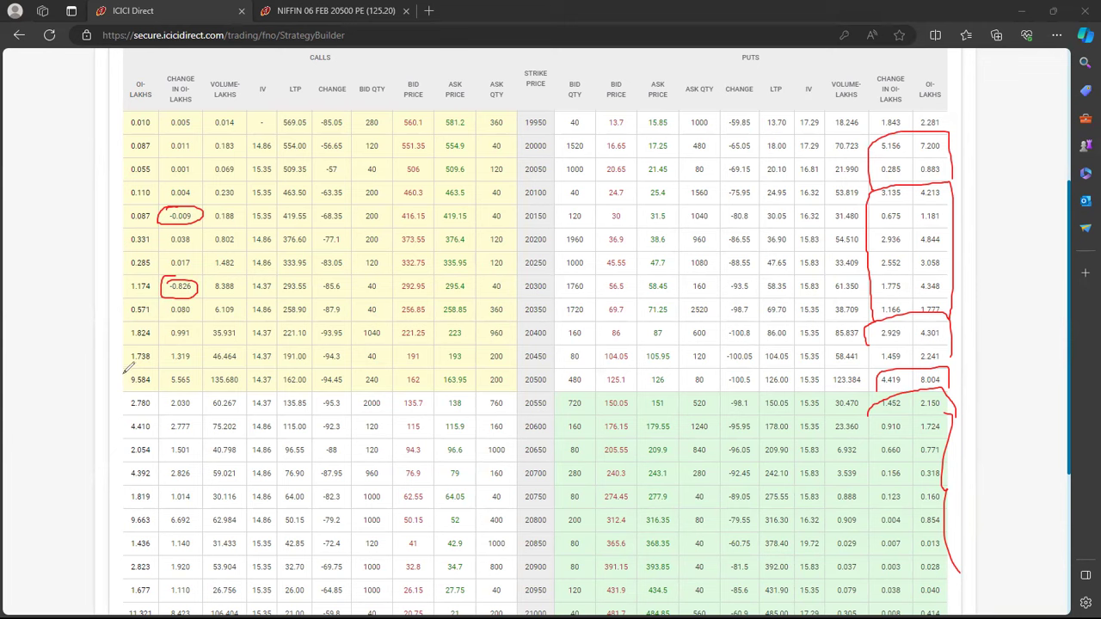
- Mark the call OI and OI-change values at strikes 20500, 20550 to 20750 and 20800, and clear the annotations
{"action": "mouse_move", "coordinate": [136, 363]}
{"action": "left_mouse_down"}
{"action": "mouse_move", "coordinate": [205, 370]}
{"action": "mouse_move", "coordinate": [172, 389]}
{"action": "mouse_move", "coordinate": [121, 384]}
{"action": "mouse_move", "coordinate": [148, 361]}
{"action": "left_mouse_up"}
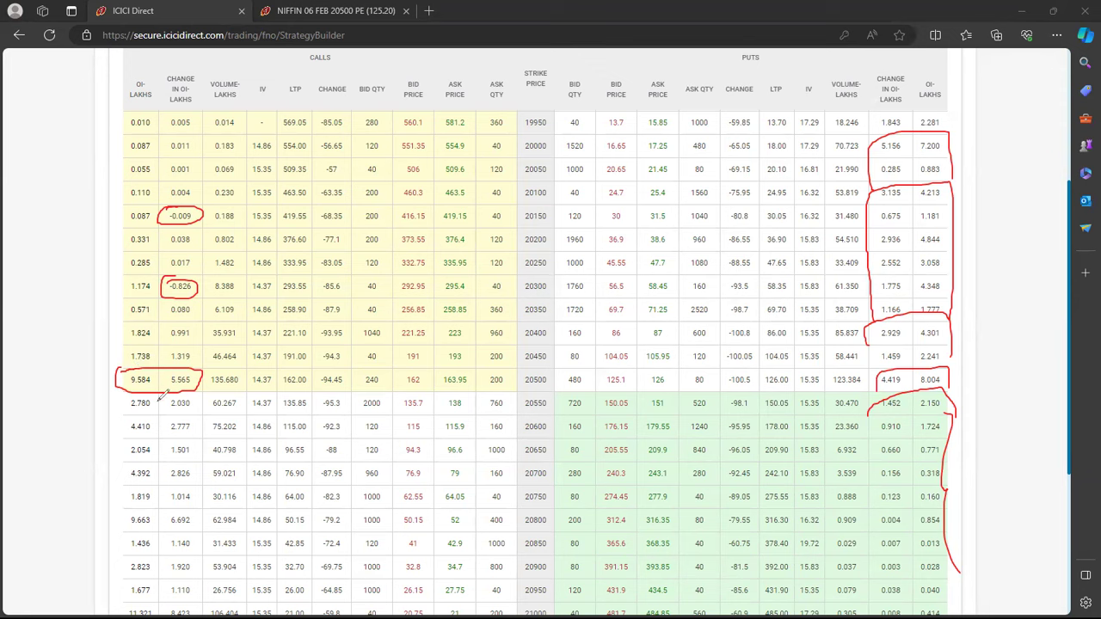
{"action": "mouse_move", "coordinate": [131, 420]}
{"action": "left_mouse_down"}
{"action": "mouse_move", "coordinate": [145, 418]}
{"action": "mouse_move", "coordinate": [120, 435]}
{"action": "mouse_move", "coordinate": [142, 444]}
{"action": "mouse_move", "coordinate": [120, 463]}
{"action": "mouse_move", "coordinate": [124, 484]}
{"action": "mouse_move", "coordinate": [164, 504]}
{"action": "mouse_move", "coordinate": [204, 468]}
{"action": "mouse_move", "coordinate": [143, 376]}
{"action": "left_mouse_up"}
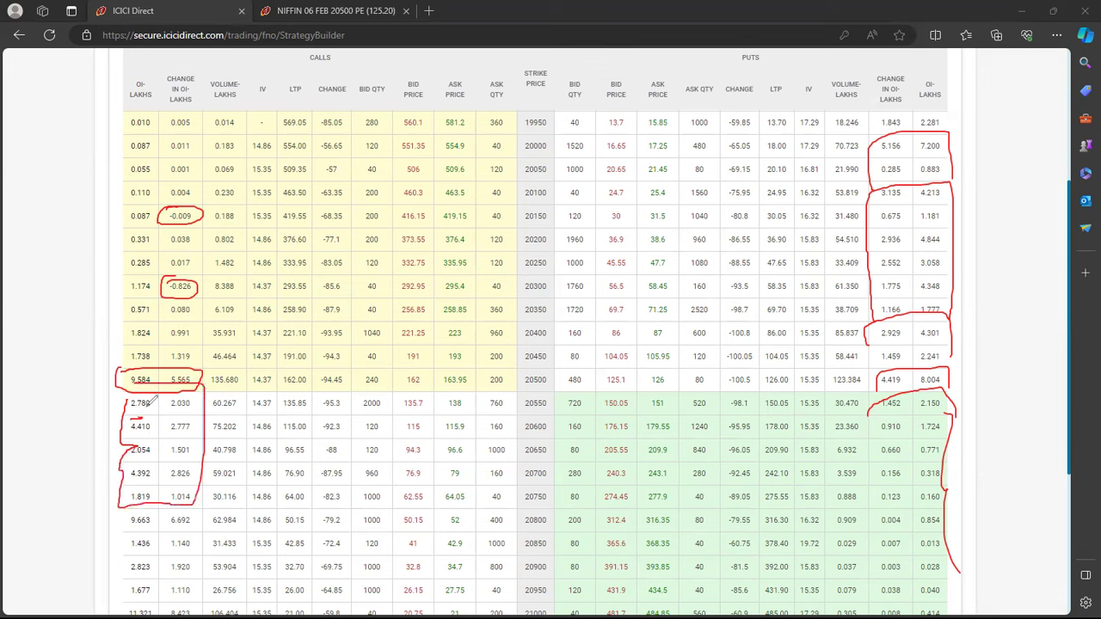
{"action": "mouse_move", "coordinate": [142, 508]}
{"action": "left_mouse_down"}
{"action": "mouse_move", "coordinate": [119, 518]}
{"action": "mouse_move", "coordinate": [165, 528]}
{"action": "mouse_move", "coordinate": [203, 516]}
{"action": "mouse_move", "coordinate": [169, 500]}
{"action": "left_mouse_up"}
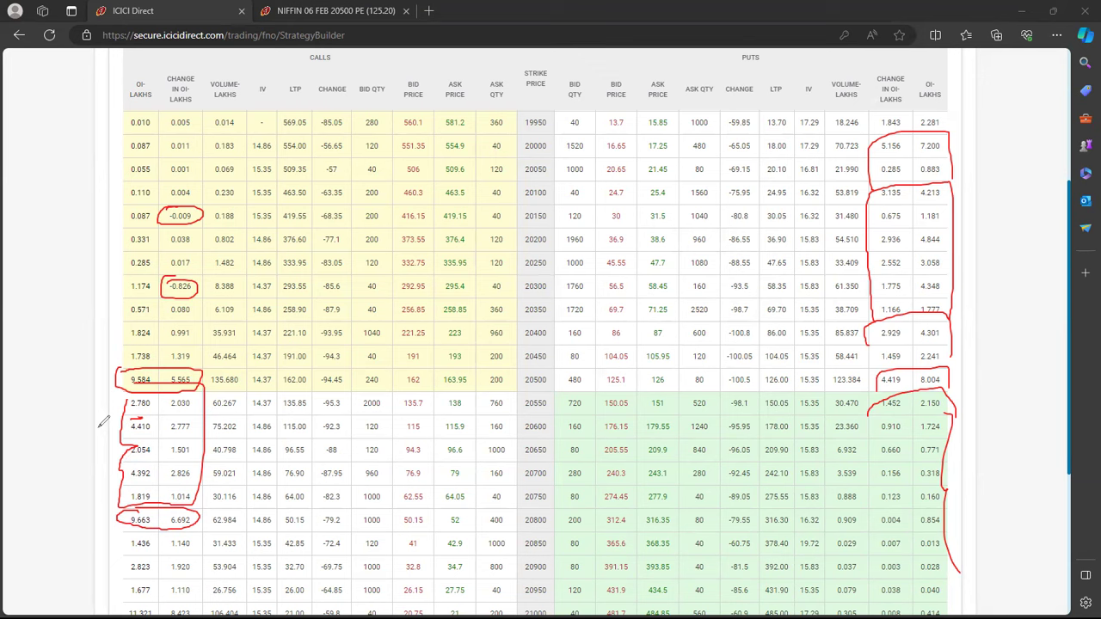
{"action": "key", "text": "e"}
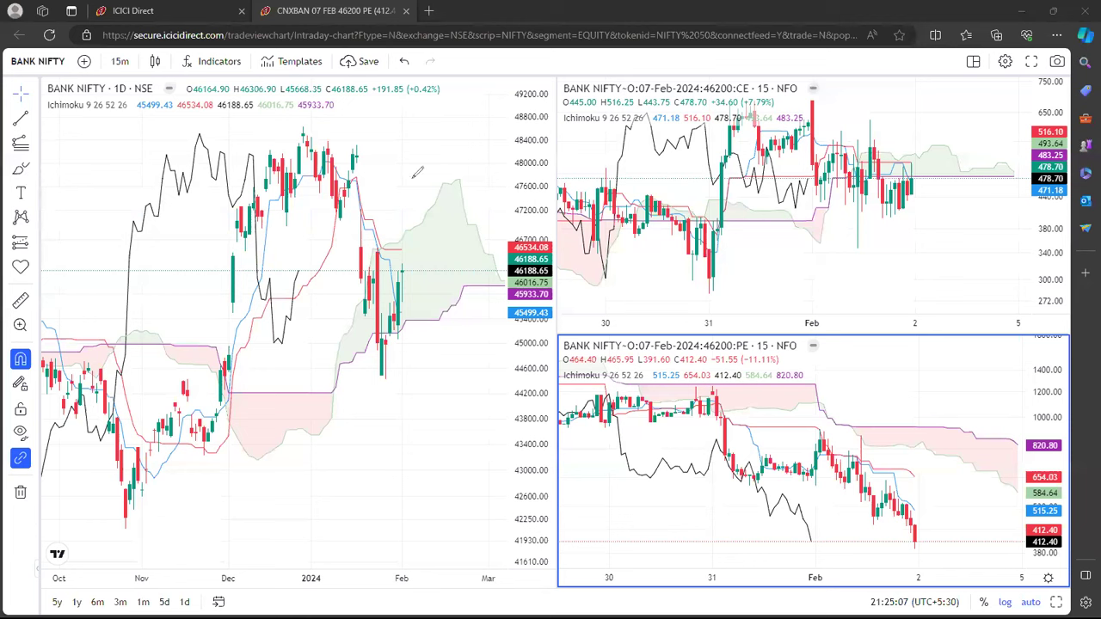
- Annotate beside the latest Bank Nifty daily candle, clear the mark, and examine the 46200 CE chart at full size
{"action": "mouse_move", "coordinate": [420, 216]}
{"action": "left_mouse_down"}
{"action": "mouse_move", "coordinate": [472, 232]}
{"action": "mouse_move", "coordinate": [415, 280]}
{"action": "mouse_move", "coordinate": [421, 289]}
{"action": "left_mouse_up"}
{"action": "key", "text": "ctrl+z"}
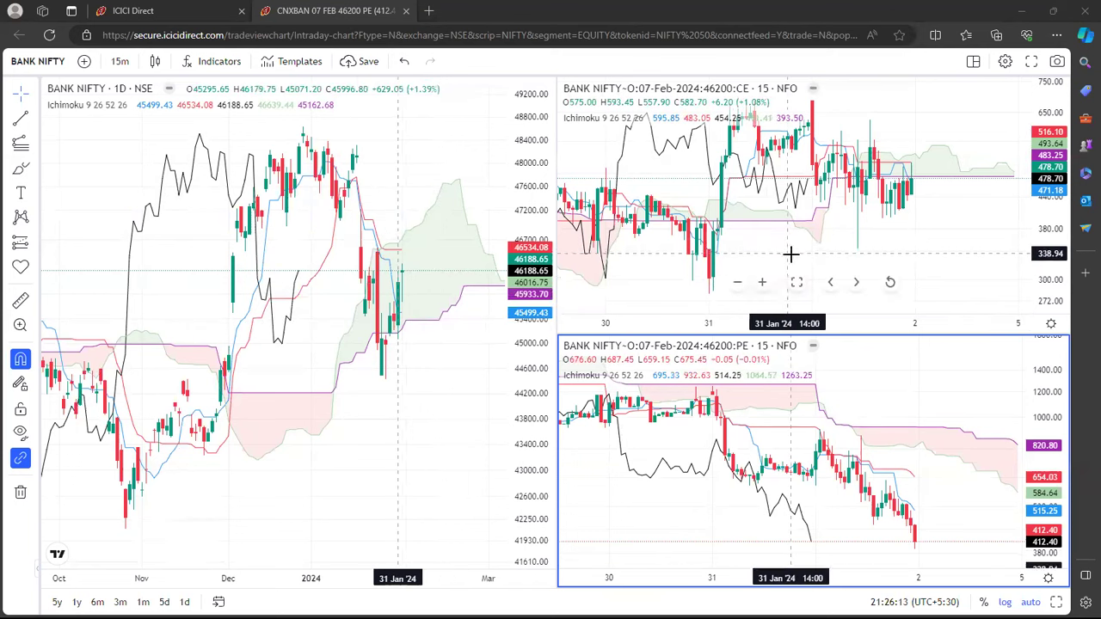
{"action": "left_click", "coordinate": [797, 281]}
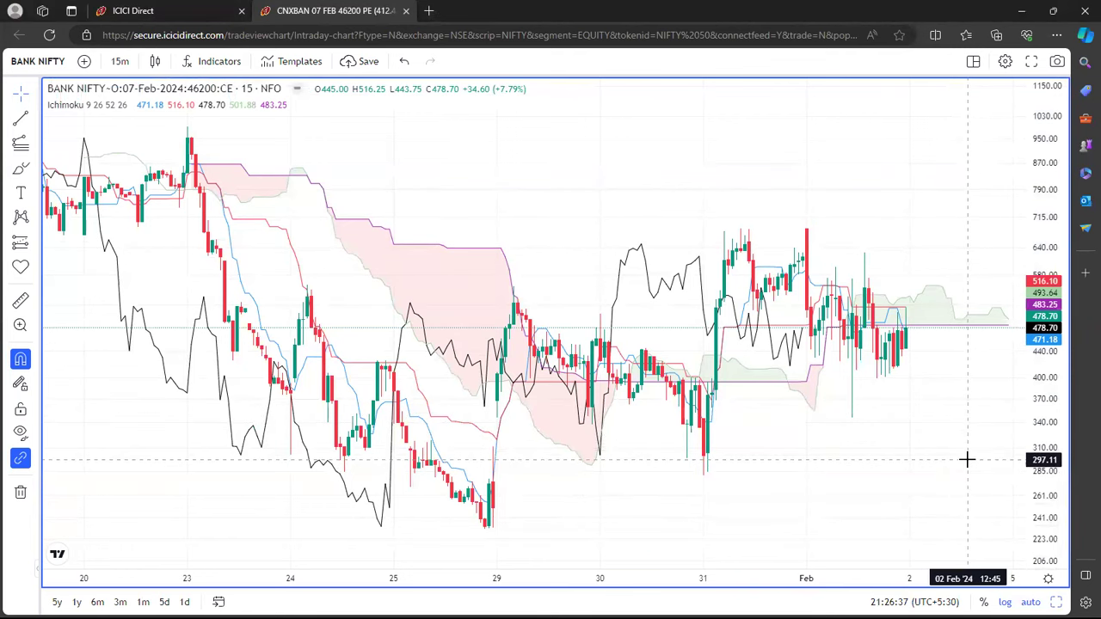
{"action": "left_click", "coordinate": [539, 538]}
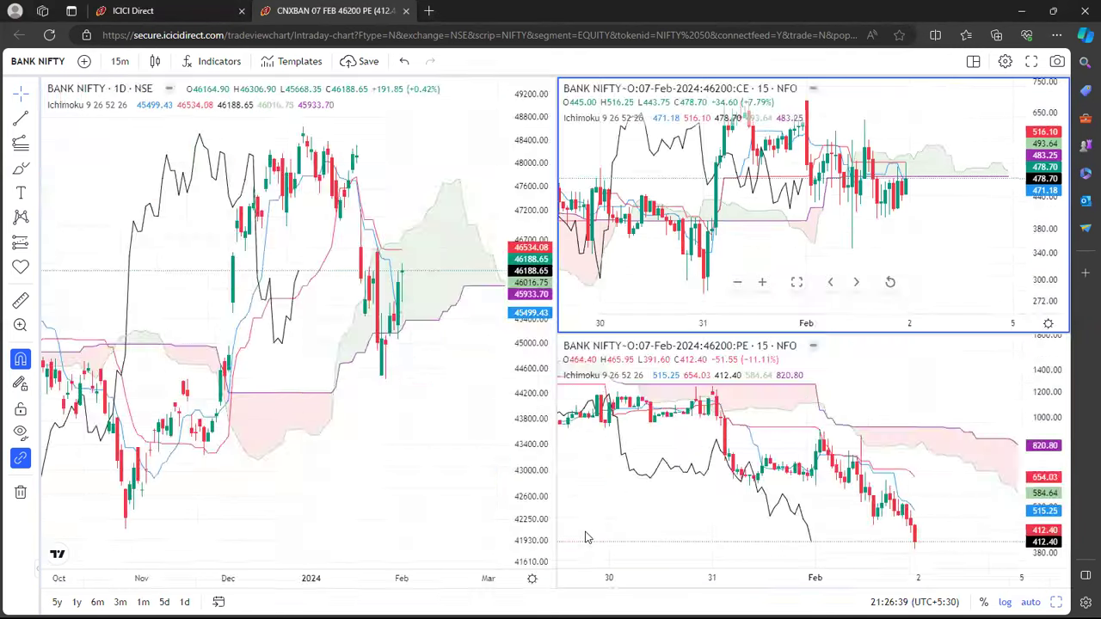
- Enlarge the 46200 PE chart and draw a Fib Retracement from the 1 February swing low at 464.60 up to about 642.20
{"action": "left_click", "coordinate": [732, 534]}
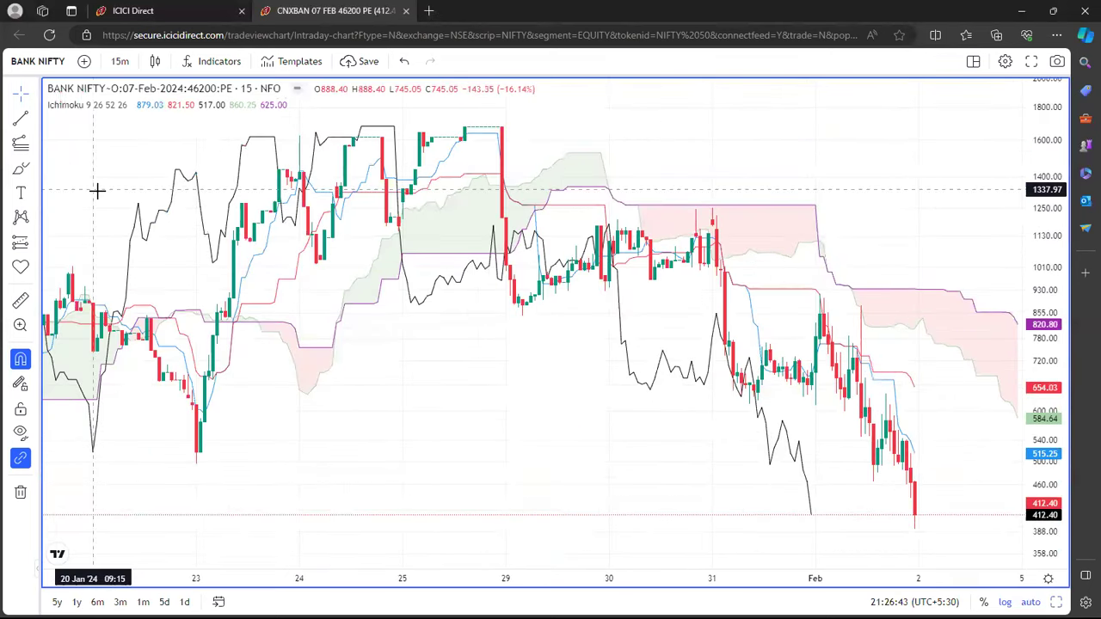
{"action": "left_click", "coordinate": [36, 144]}
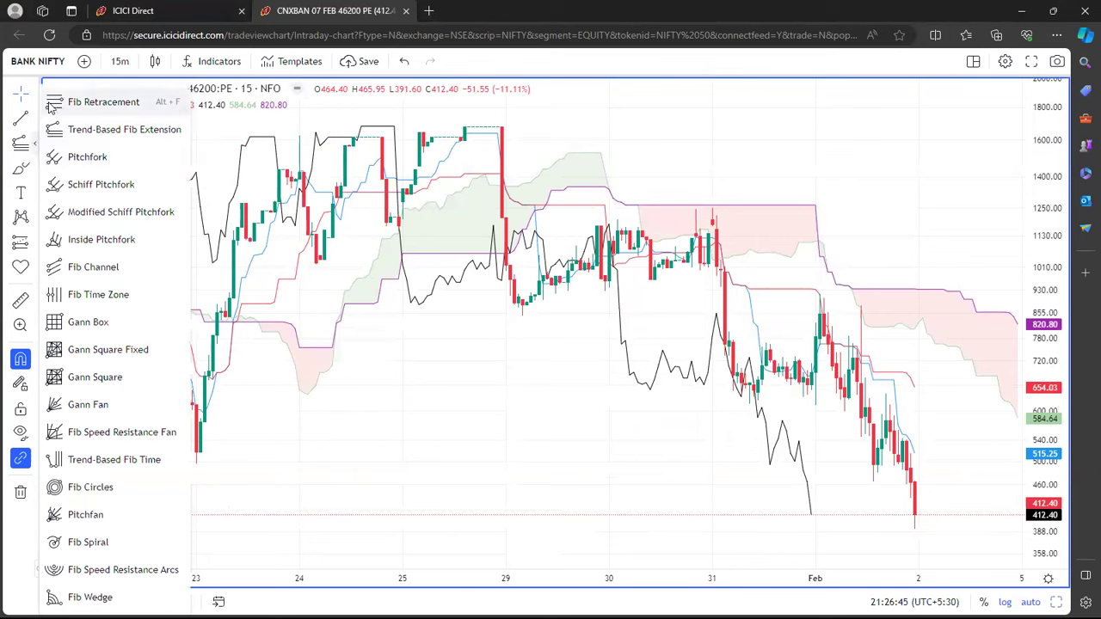
{"action": "left_click", "coordinate": [54, 103]}
{"action": "left_click", "coordinate": [874, 481]}
{"action": "left_click", "coordinate": [1005, 392]}
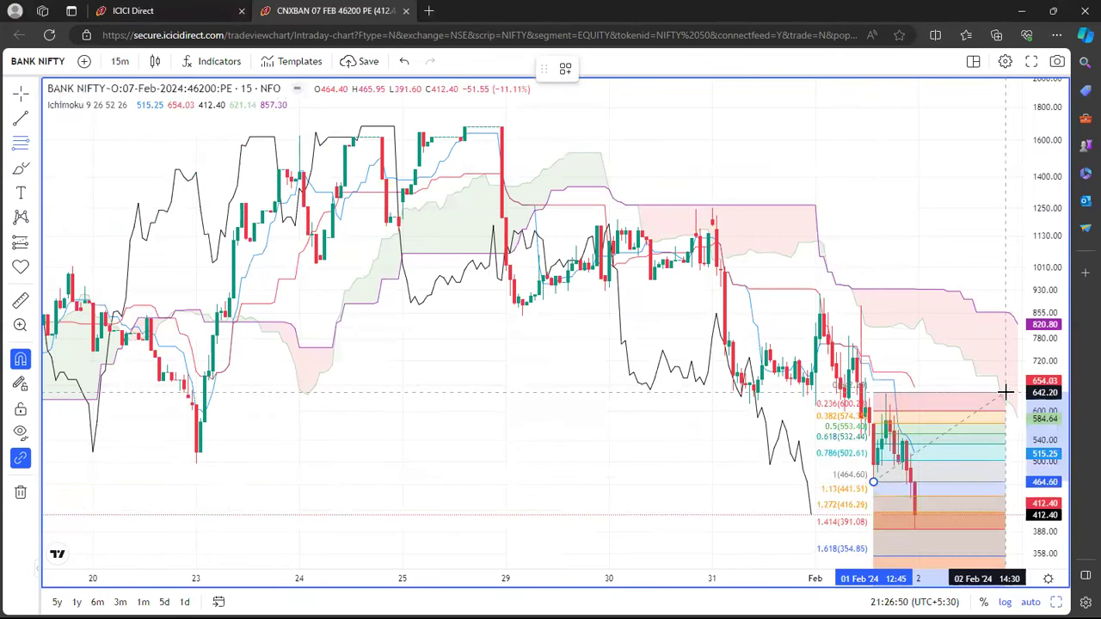
- Enable level 2 in the Fib Retracement to examine the lower levels, and delete the retracement from the 46200 PE chart
{"action": "left_click_drag", "start_coordinate": [1049, 351], "coordinate": [1051, 368]}
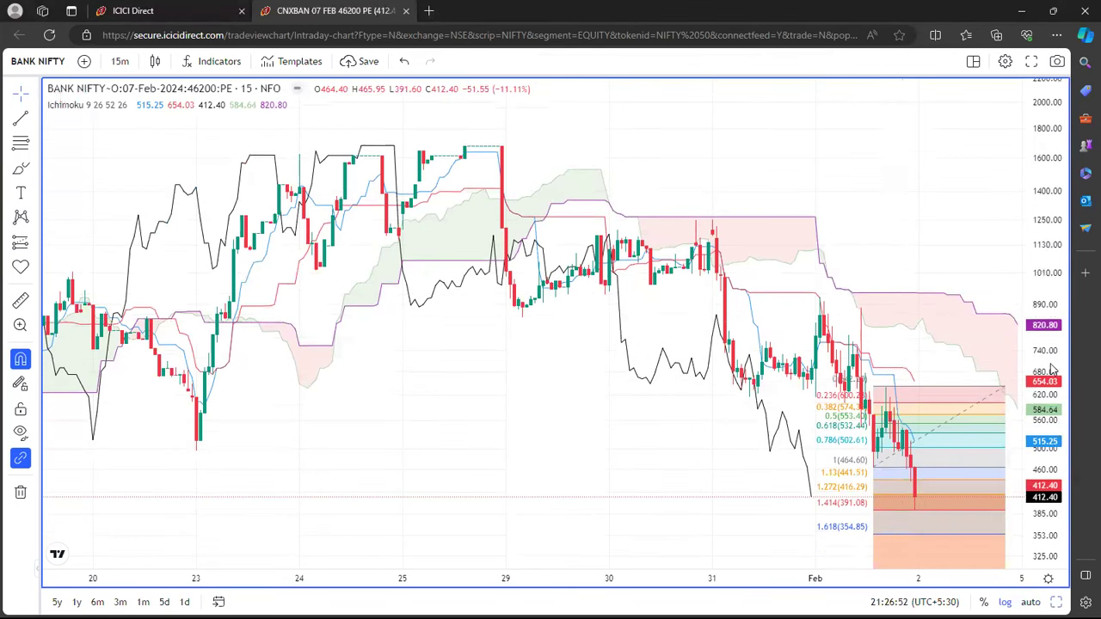
{"action": "key", "text": "alt+r"}
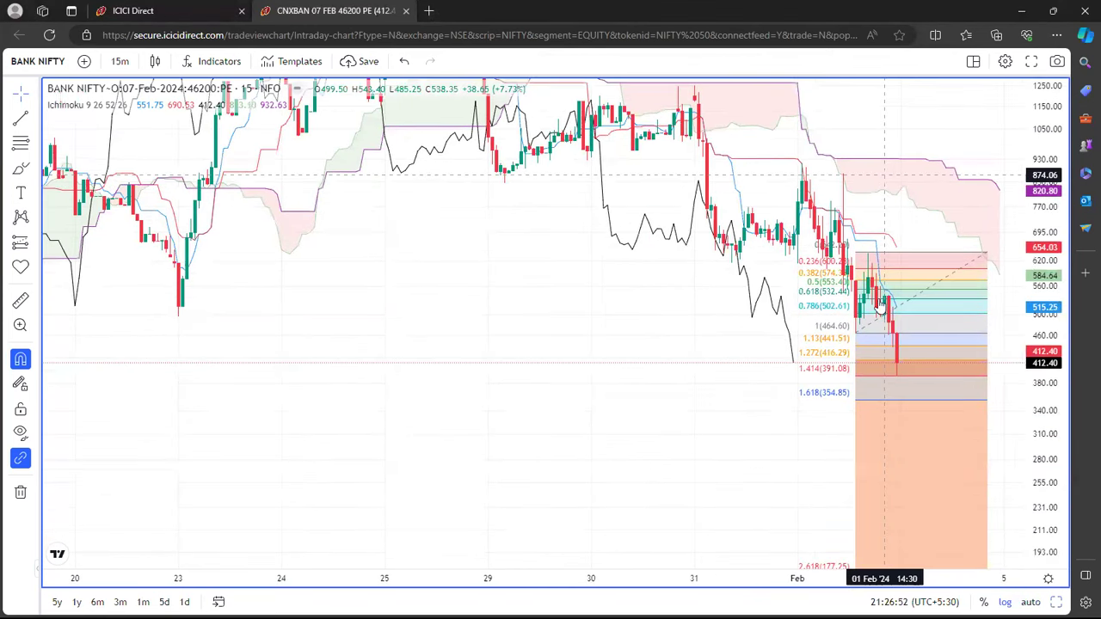
{"action": "double_click", "coordinate": [880, 400]}
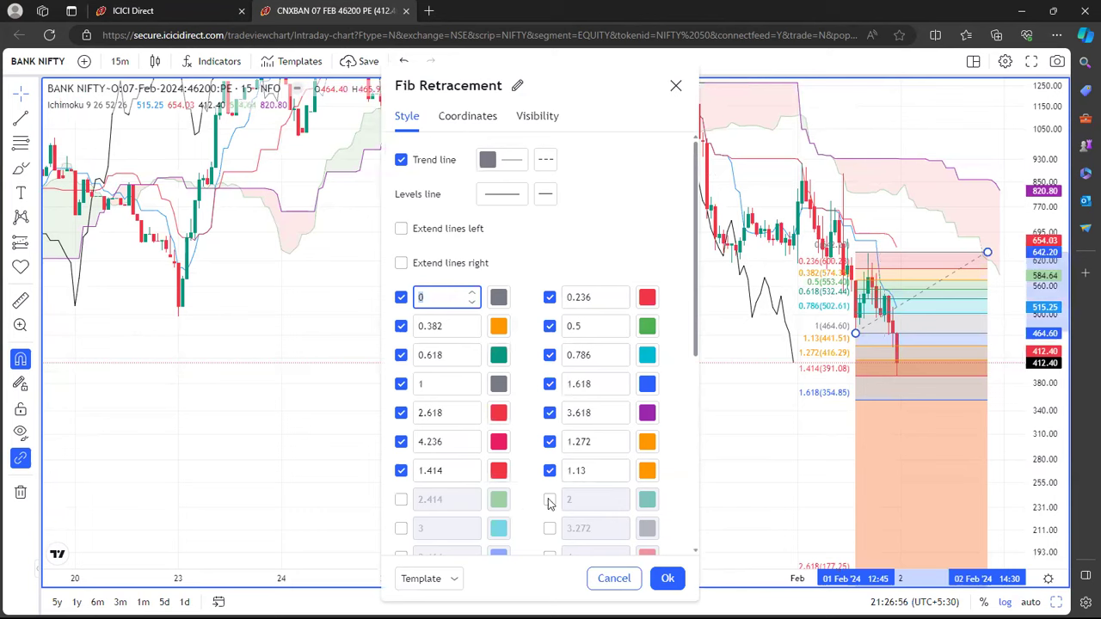
{"action": "left_click", "coordinate": [550, 500]}
{"action": "left_click", "coordinate": [720, 445]}
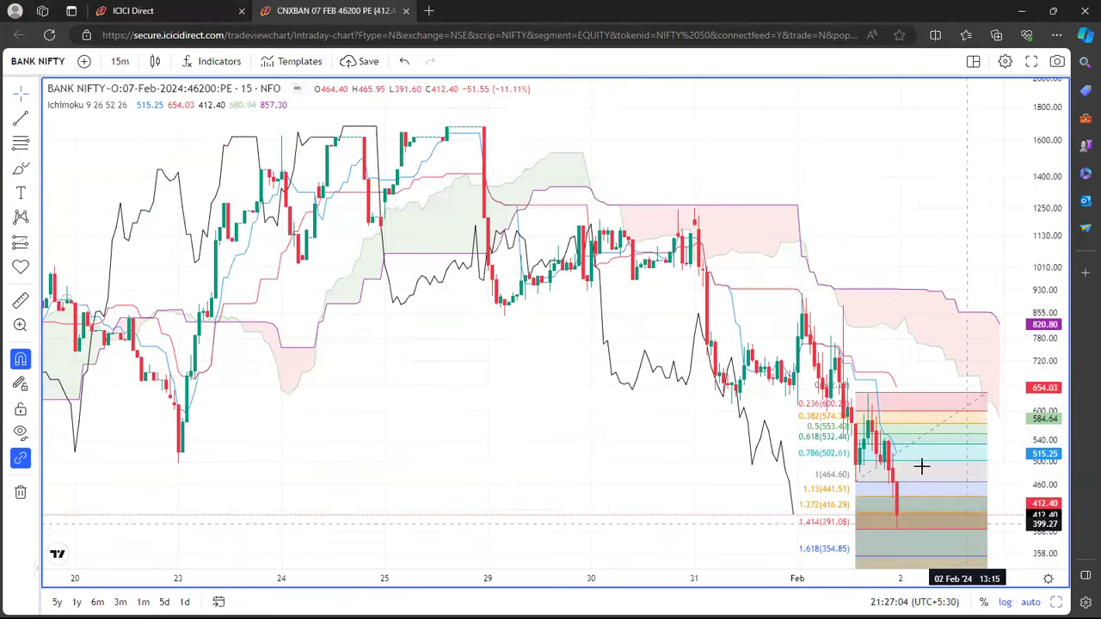
{"action": "left_click", "coordinate": [987, 392]}
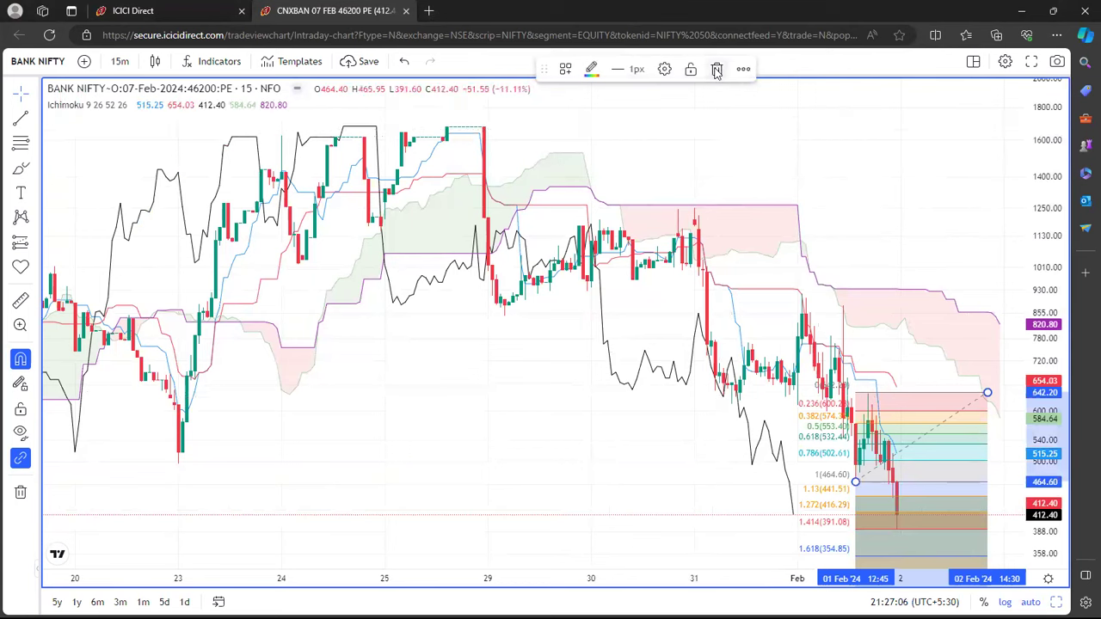
{"action": "key", "text": "Delete"}
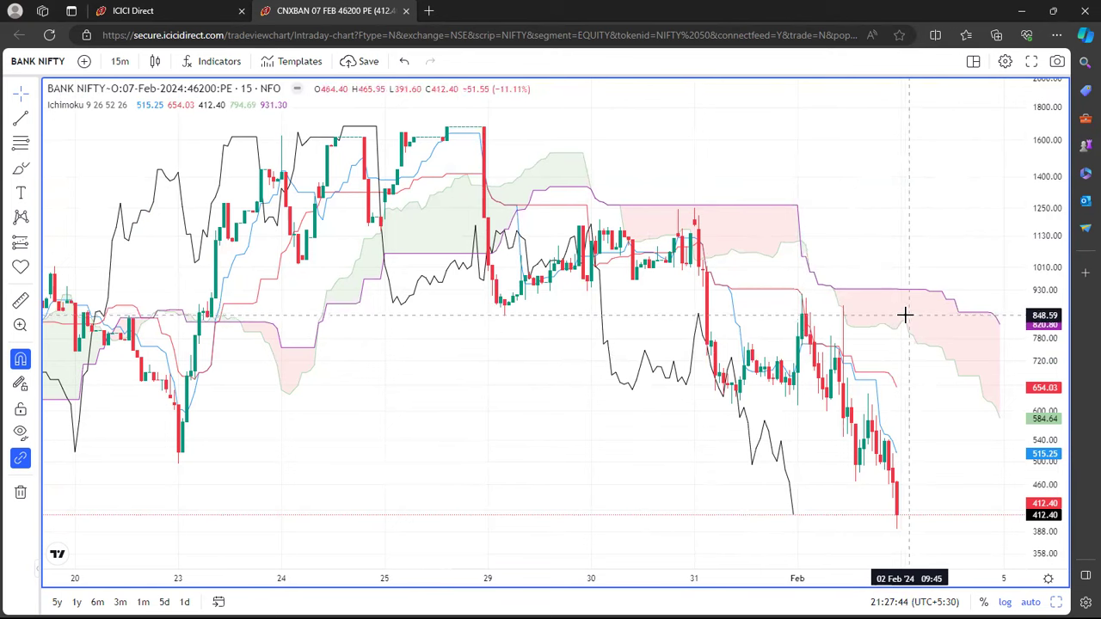
- Switch to the Bank Nifty option chain, box the put OI values for strikes 45400 to 46500, and mark the negative call OI changes at 45300 to 45500
{"action": "left_click", "coordinate": [171, 11]}
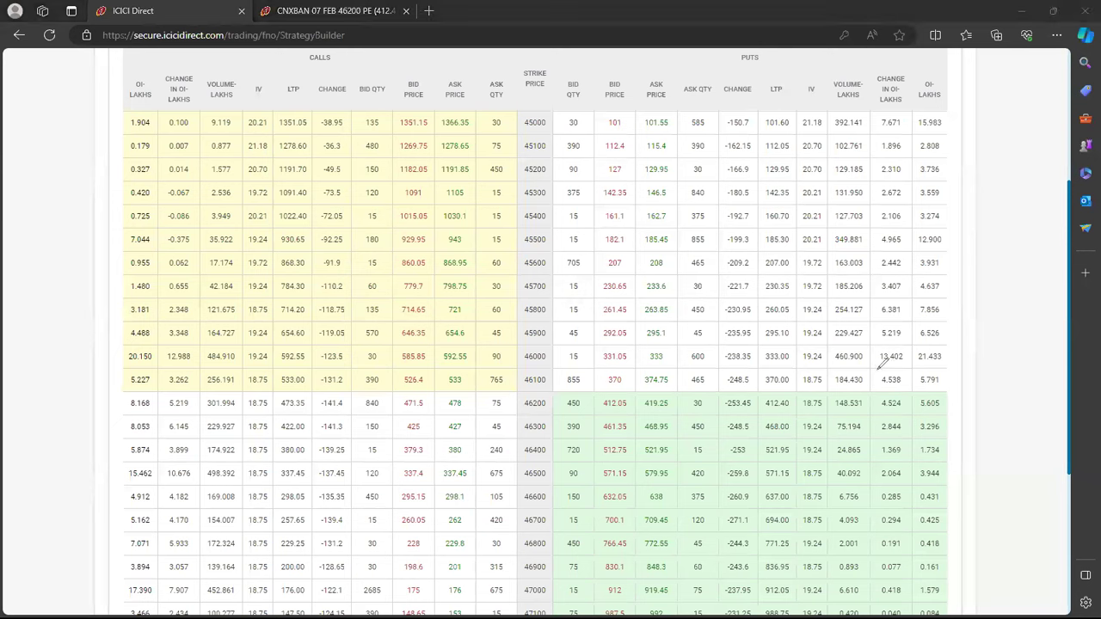
{"action": "mouse_move", "coordinate": [878, 368]}
{"action": "left_mouse_down"}
{"action": "mouse_move", "coordinate": [880, 344]}
{"action": "mouse_move", "coordinate": [942, 344]}
{"action": "mouse_move", "coordinate": [952, 480]}
{"action": "mouse_move", "coordinate": [879, 480]}
{"action": "mouse_move", "coordinate": [875, 236]}
{"action": "mouse_move", "coordinate": [912, 207]}
{"action": "mouse_move", "coordinate": [957, 310]}
{"action": "mouse_move", "coordinate": [951, 350]}
{"action": "mouse_move", "coordinate": [876, 351]}
{"action": "left_mouse_up"}
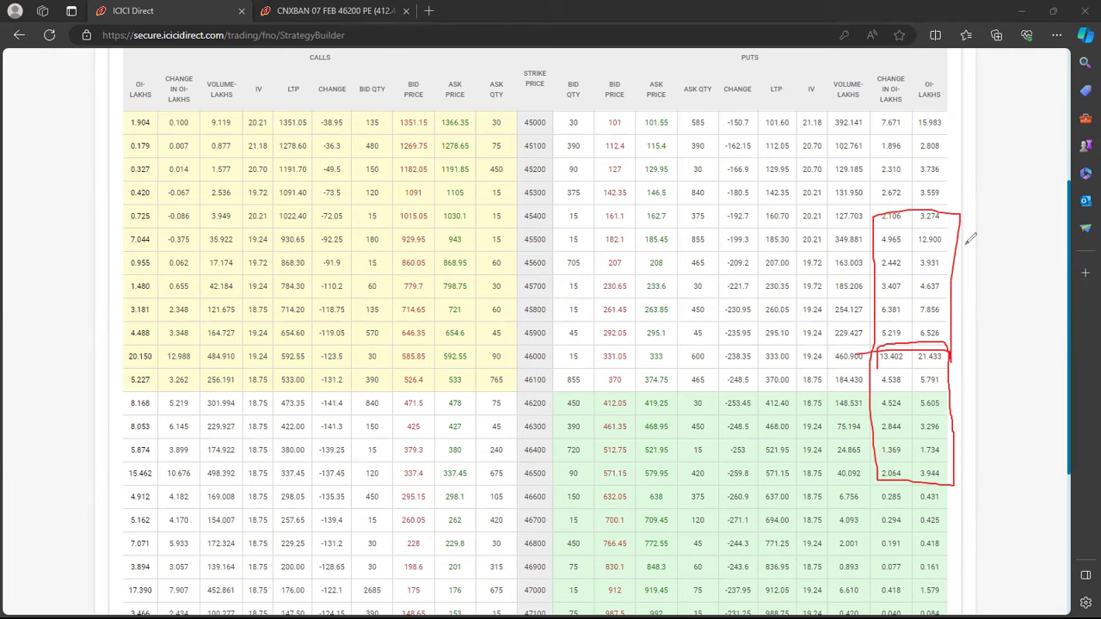
{"action": "mouse_move", "coordinate": [168, 191]}
{"action": "left_mouse_down"}
{"action": "mouse_move", "coordinate": [200, 191]}
{"action": "mouse_move", "coordinate": [198, 219]}
{"action": "mouse_move", "coordinate": [172, 221]}
{"action": "mouse_move", "coordinate": [167, 239]}
{"action": "mouse_move", "coordinate": [191, 229]}
{"action": "mouse_move", "coordinate": [158, 252]}
{"action": "left_mouse_up"}
- Box the call OI values for strikes 45800 to 46500, circle the 46000 call OI and the 46500 strike, and clear the annotations
{"action": "left_click_drag", "start_coordinate": [158, 304], "coordinate": [193, 300]}
{"action": "mouse_move", "coordinate": [191, 307]}
{"action": "left_mouse_down"}
{"action": "mouse_move", "coordinate": [193, 482]}
{"action": "mouse_move", "coordinate": [100, 479]}
{"action": "mouse_move", "coordinate": [115, 295]}
{"action": "mouse_move", "coordinate": [134, 301]}
{"action": "left_mouse_up"}
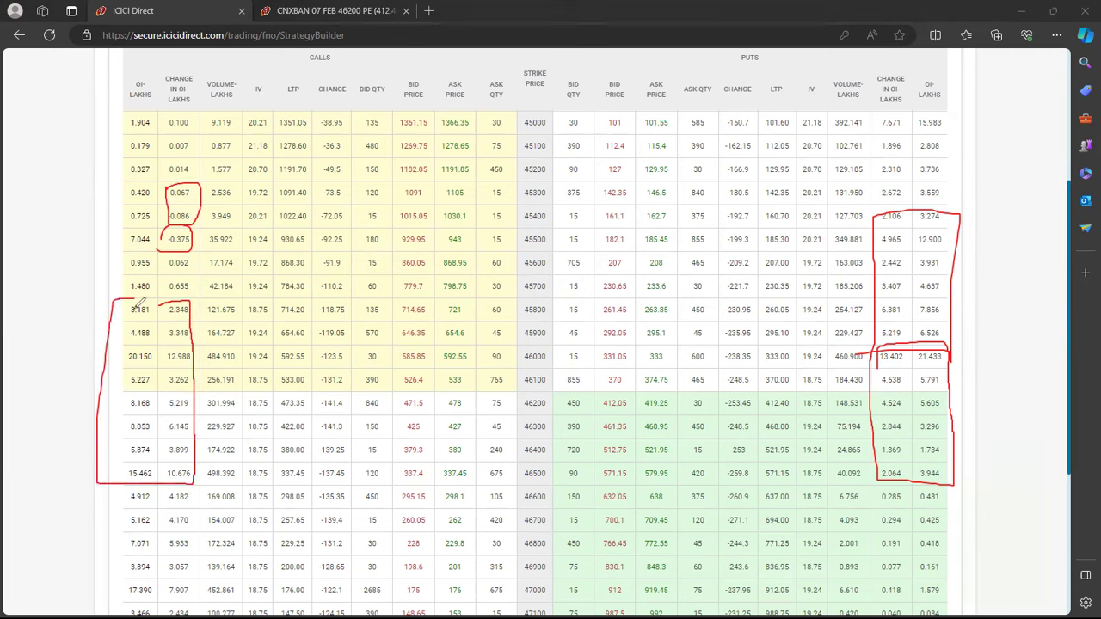
{"action": "mouse_move", "coordinate": [162, 346]}
{"action": "left_mouse_down"}
{"action": "mouse_move", "coordinate": [128, 346]}
{"action": "mouse_move", "coordinate": [123, 365]}
{"action": "mouse_move", "coordinate": [151, 367]}
{"action": "mouse_move", "coordinate": [153, 348]}
{"action": "left_mouse_up"}
{"action": "mouse_move", "coordinate": [551, 465]}
{"action": "left_mouse_down"}
{"action": "mouse_move", "coordinate": [525, 470]}
{"action": "mouse_move", "coordinate": [548, 482]}
{"action": "mouse_move", "coordinate": [551, 465]}
{"action": "left_mouse_up"}
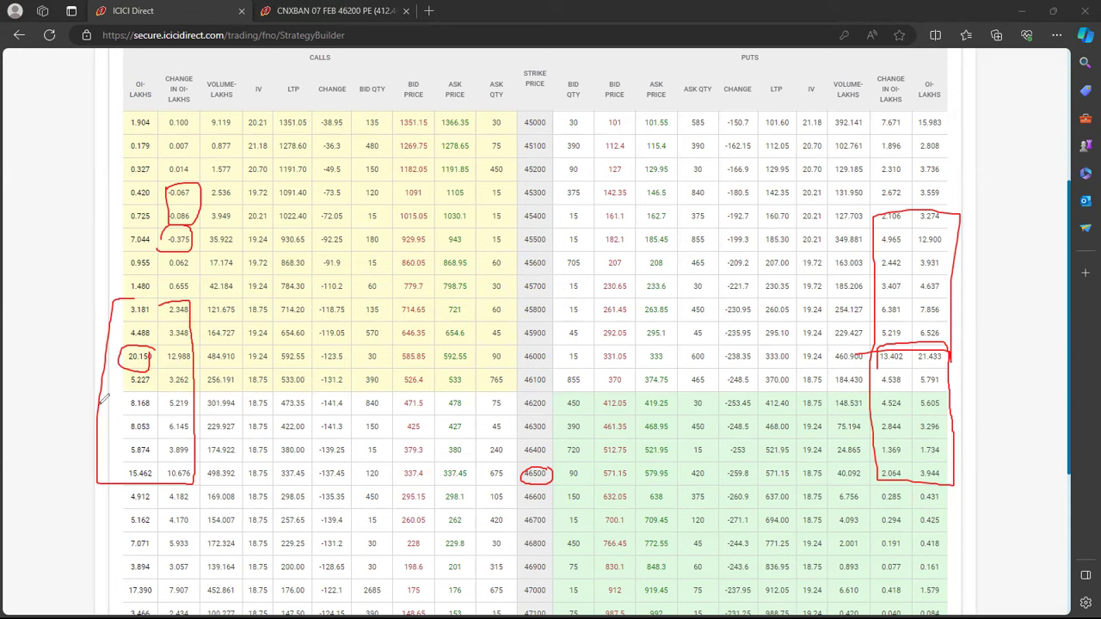
{"action": "key", "text": "e"}
- Circle the 46100 strike with its call OI and put OI, and clear the annotations
{"action": "mouse_move", "coordinate": [542, 371]}
{"action": "left_mouse_down"}
{"action": "mouse_move", "coordinate": [521, 378]}
{"action": "mouse_move", "coordinate": [557, 379]}
{"action": "mouse_move", "coordinate": [545, 371]}
{"action": "left_mouse_up"}
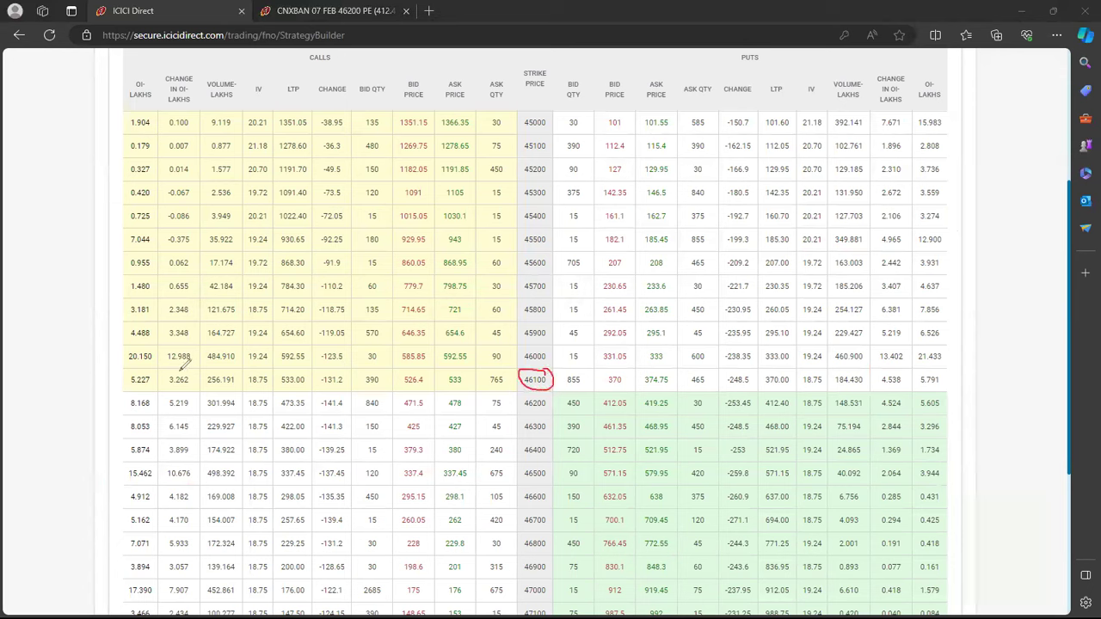
{"action": "mouse_move", "coordinate": [162, 371]}
{"action": "left_mouse_down"}
{"action": "mouse_move", "coordinate": [124, 381]}
{"action": "mouse_move", "coordinate": [159, 388]}
{"action": "mouse_move", "coordinate": [160, 370]}
{"action": "left_mouse_up"}
{"action": "mouse_move", "coordinate": [936, 369]}
{"action": "left_mouse_down"}
{"action": "mouse_move", "coordinate": [913, 376]}
{"action": "mouse_move", "coordinate": [949, 382]}
{"action": "mouse_move", "coordinate": [943, 368]}
{"action": "left_mouse_up"}
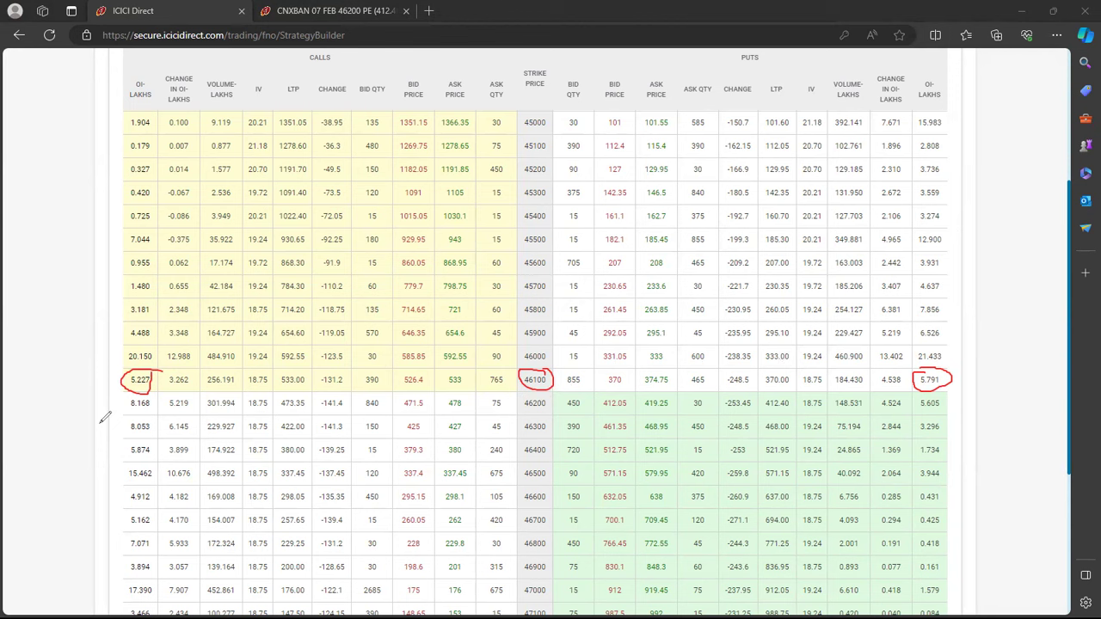
{"action": "key", "text": "e"}
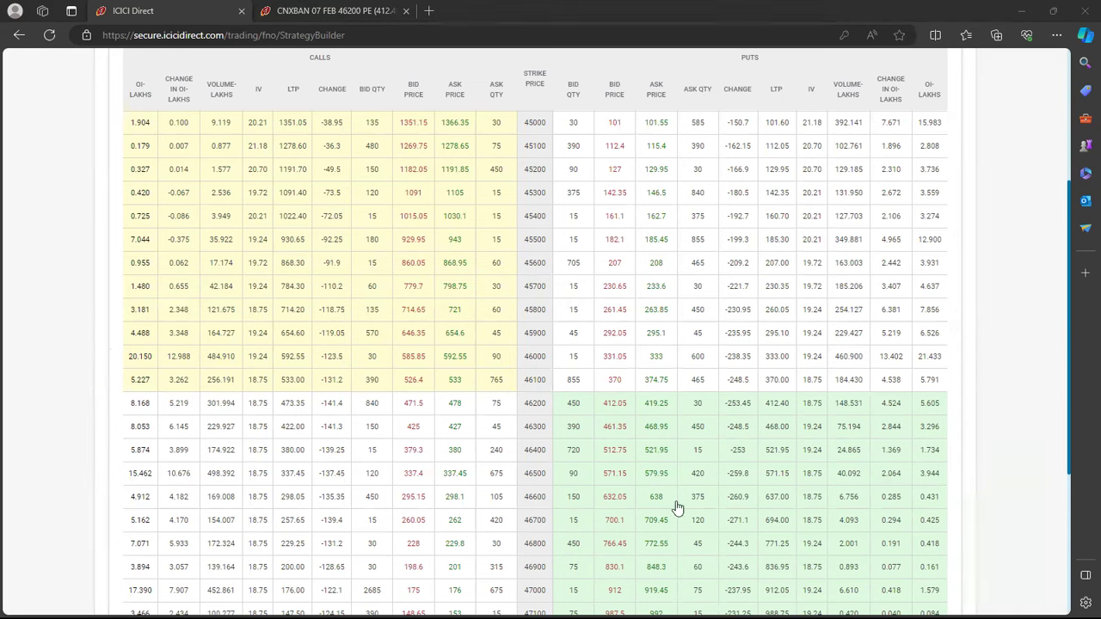
- Switch to the NIFTY charts and mark horizontal levels at and above the latest daily candle's high
{"action": "key", "text": "ctrl+Tab"}
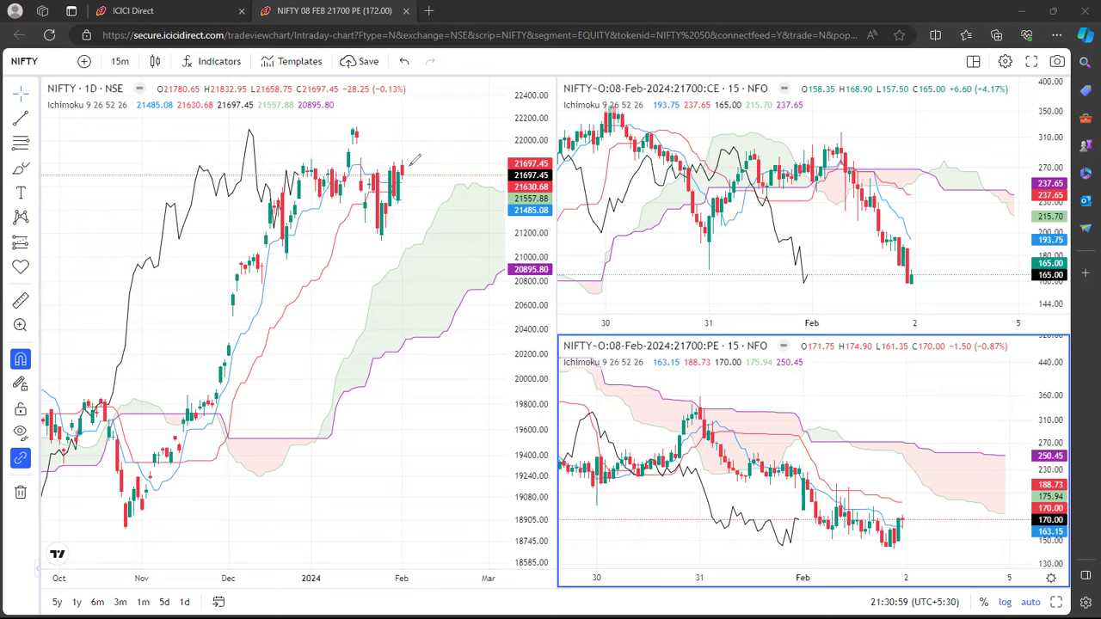
{"action": "left_click_drag", "start_coordinate": [401, 164], "coordinate": [446, 162]}
{"action": "left_click_drag", "start_coordinate": [359, 154], "coordinate": [459, 153]}
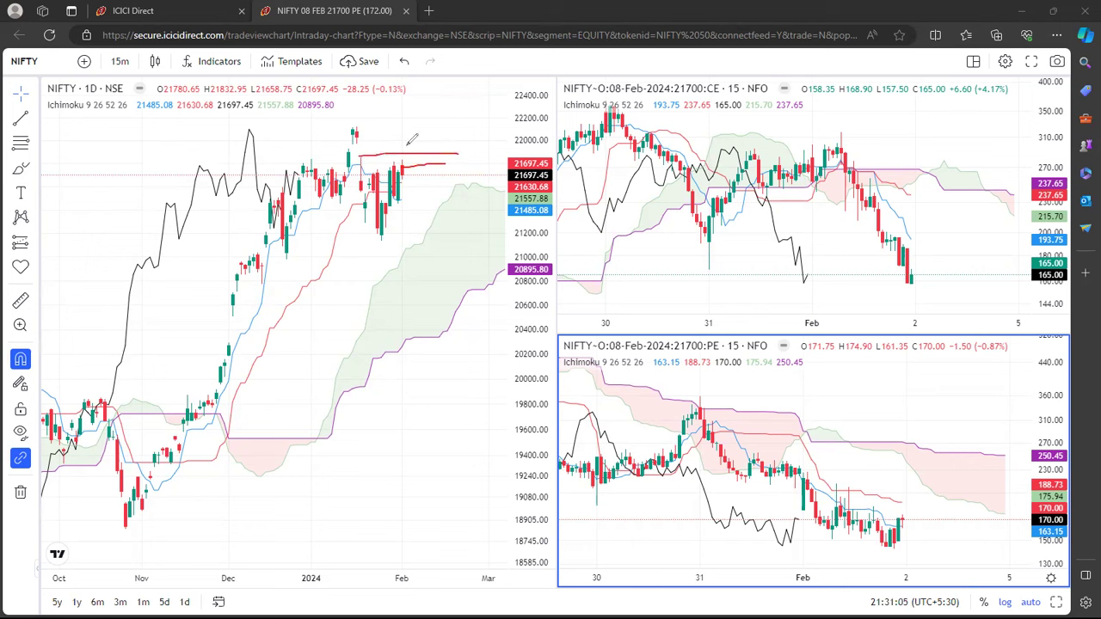
{"action": "mouse_move", "coordinate": [357, 143]}
{"action": "left_mouse_down"}
{"action": "mouse_move", "coordinate": [462, 143]}
{"action": "mouse_move", "coordinate": [421, 159]}
{"action": "left_mouse_up"}
- Circle the Ichimoku base-line value on the NIFTY daily chart, mark beside the latest candle, and clear the annotations
{"action": "mouse_move", "coordinate": [171, 118]}
{"action": "left_mouse_down"}
{"action": "mouse_move", "coordinate": [226, 97]}
{"action": "mouse_move", "coordinate": [196, 84]}
{"action": "mouse_move", "coordinate": [173, 115]}
{"action": "left_mouse_up"}
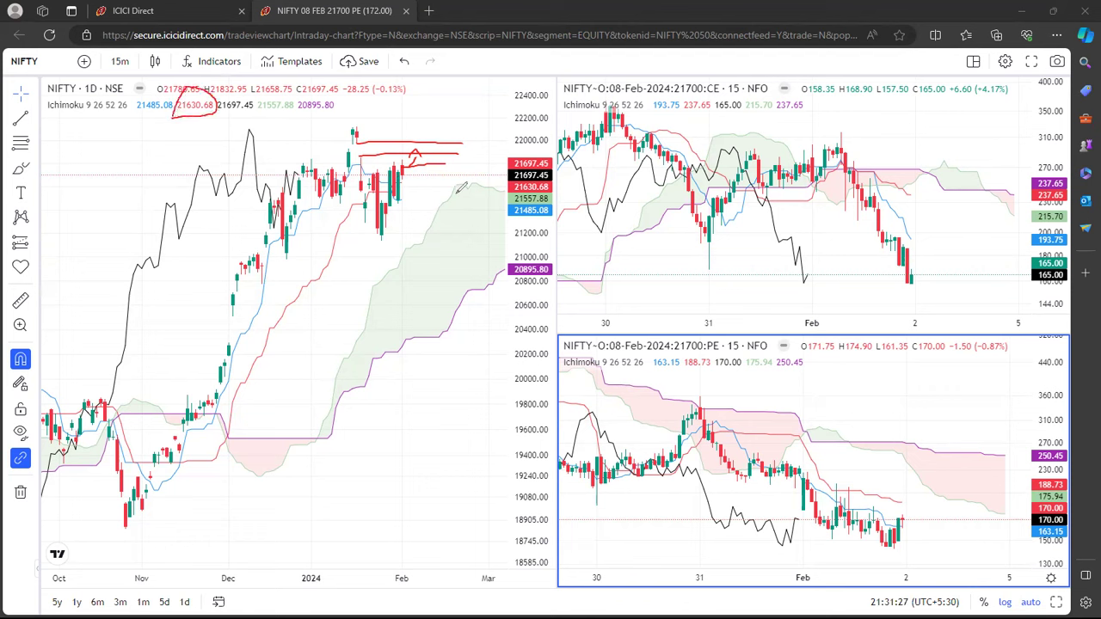
{"action": "mouse_move", "coordinate": [409, 182]}
{"action": "left_mouse_down"}
{"action": "mouse_move", "coordinate": [444, 183]}
{"action": "mouse_move", "coordinate": [411, 183]}
{"action": "left_mouse_up"}
{"action": "key", "text": "Escape"}
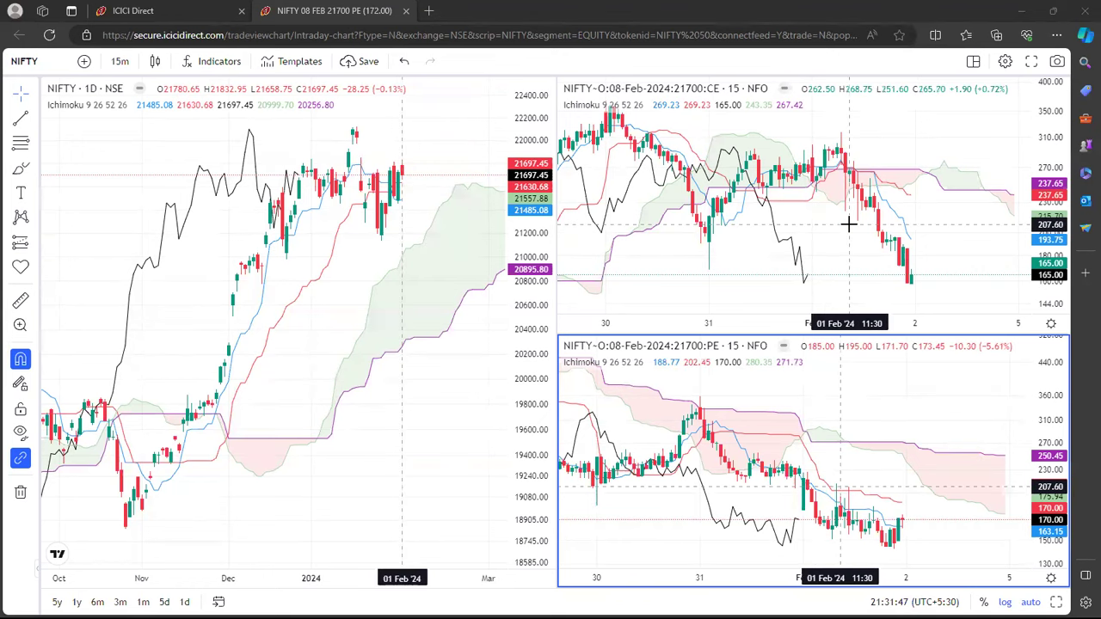
- Enlarge the 21700 CE chart and draw a Trend-Based Fib Extension from the 366.65 high to the 31 January low and up to about 318.18
{"action": "left_click", "coordinate": [811, 283]}
{"action": "key", "text": "alt+Return"}
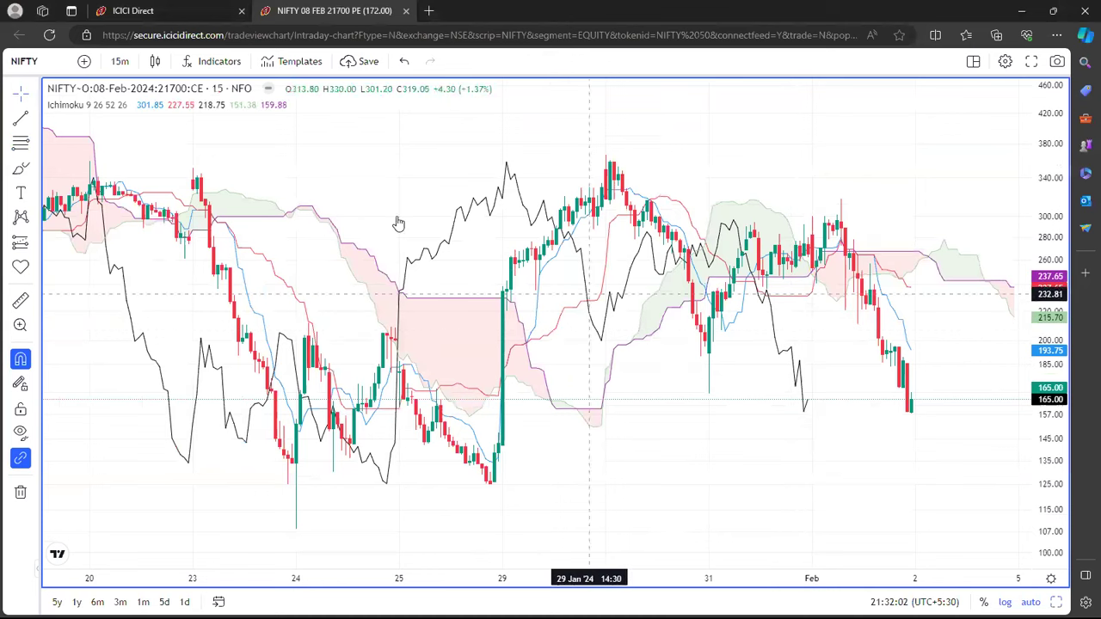
{"action": "left_click", "coordinate": [35, 145]}
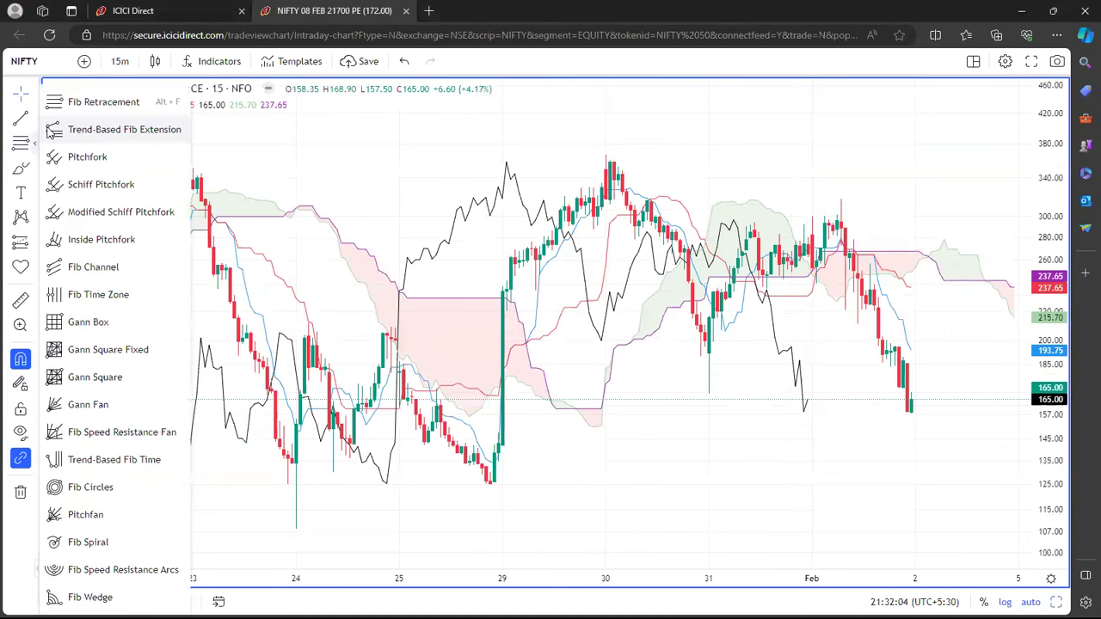
{"action": "left_click", "coordinate": [48, 130]}
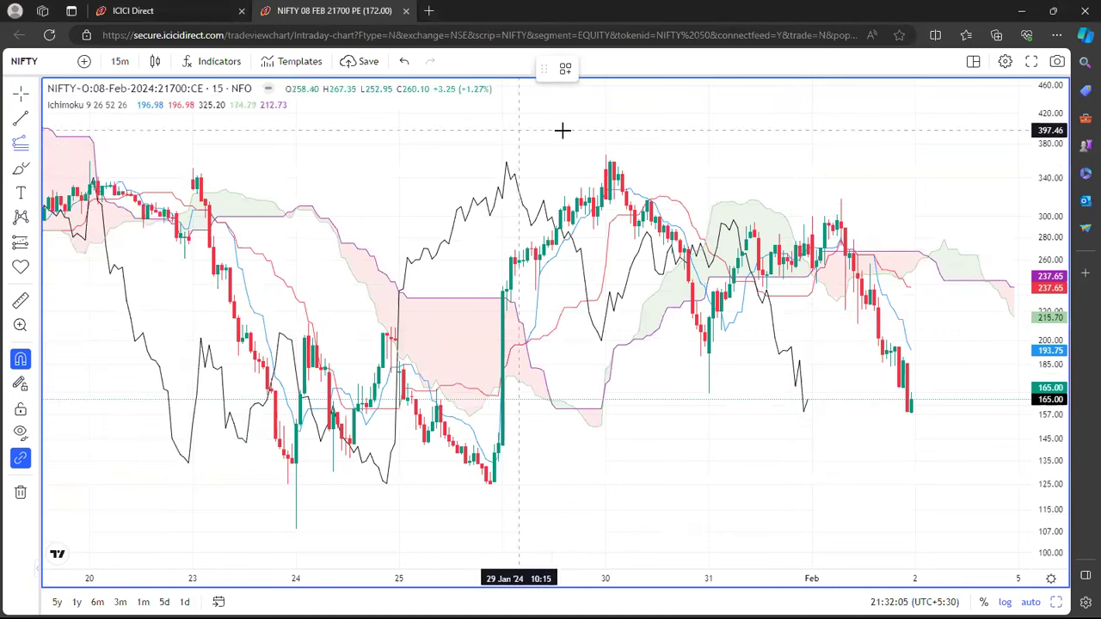
{"action": "left_click", "coordinate": [606, 155]}
{"action": "left_click", "coordinate": [713, 398]}
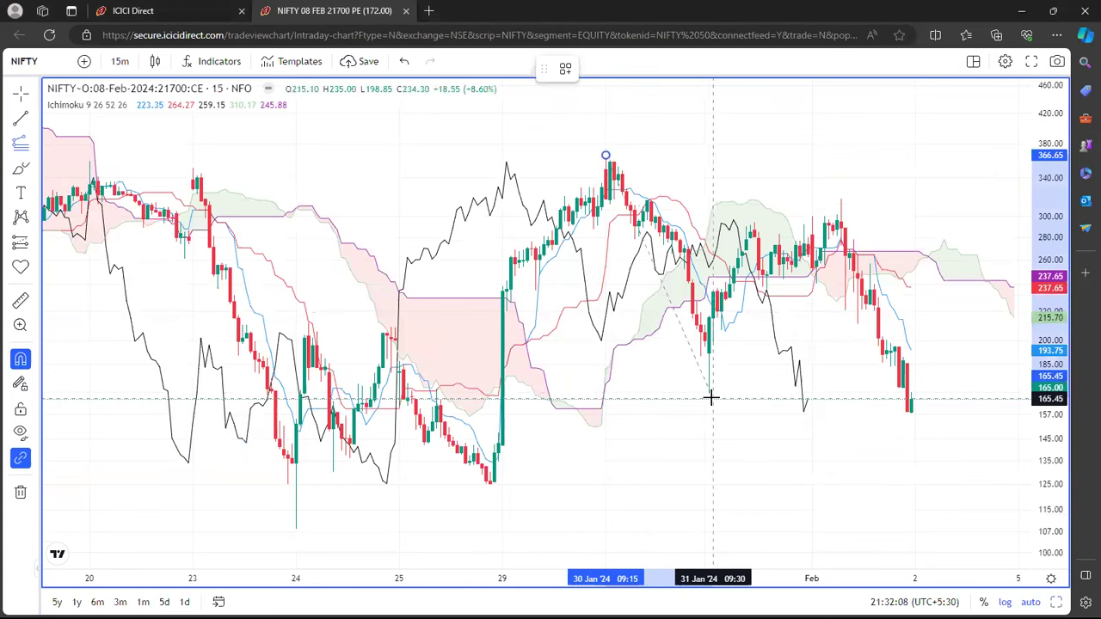
{"action": "left_click", "coordinate": [978, 199]}
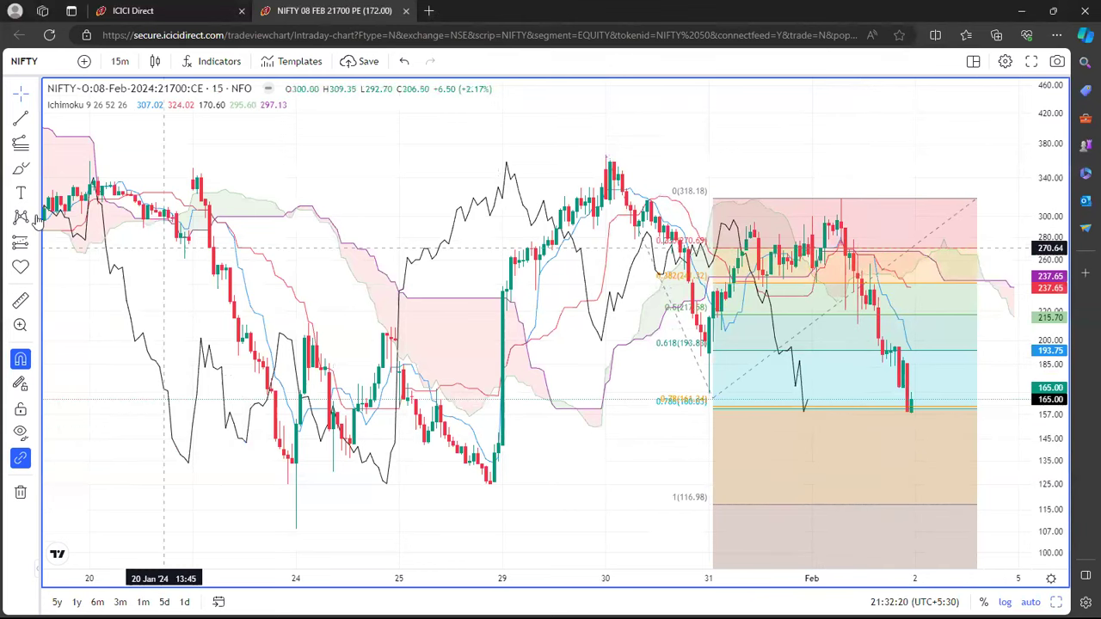
- Draw a Fib Retracement on the 21700 CE chart from the 25 January low at 125.10 up to about 364.11
{"action": "left_click", "coordinate": [35, 144]}
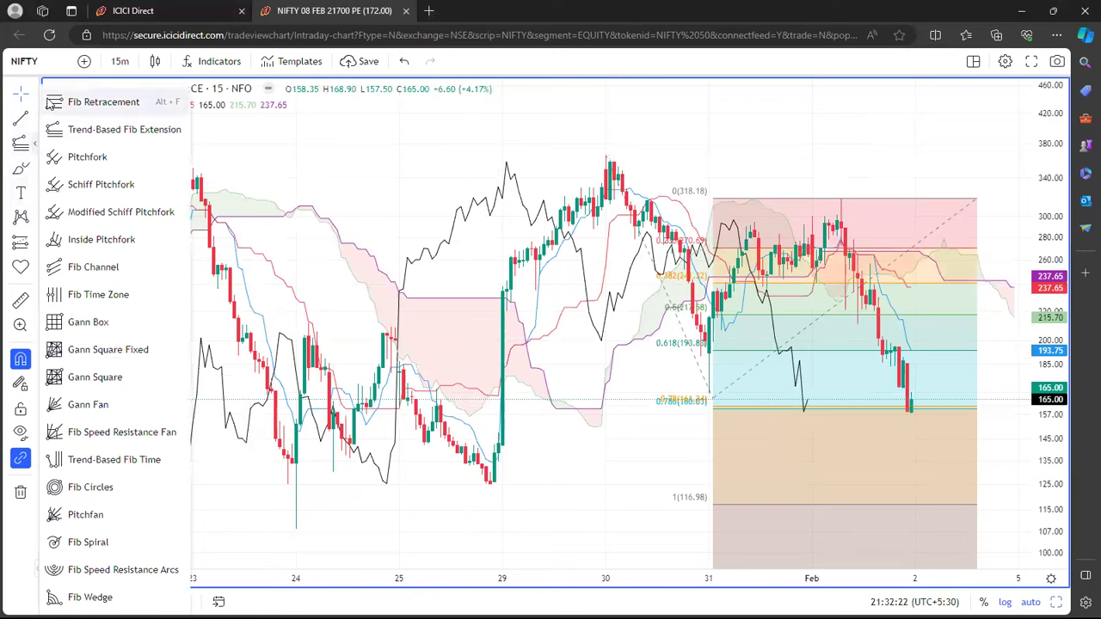
{"action": "left_click", "coordinate": [86, 100]}
{"action": "left_click", "coordinate": [489, 483]}
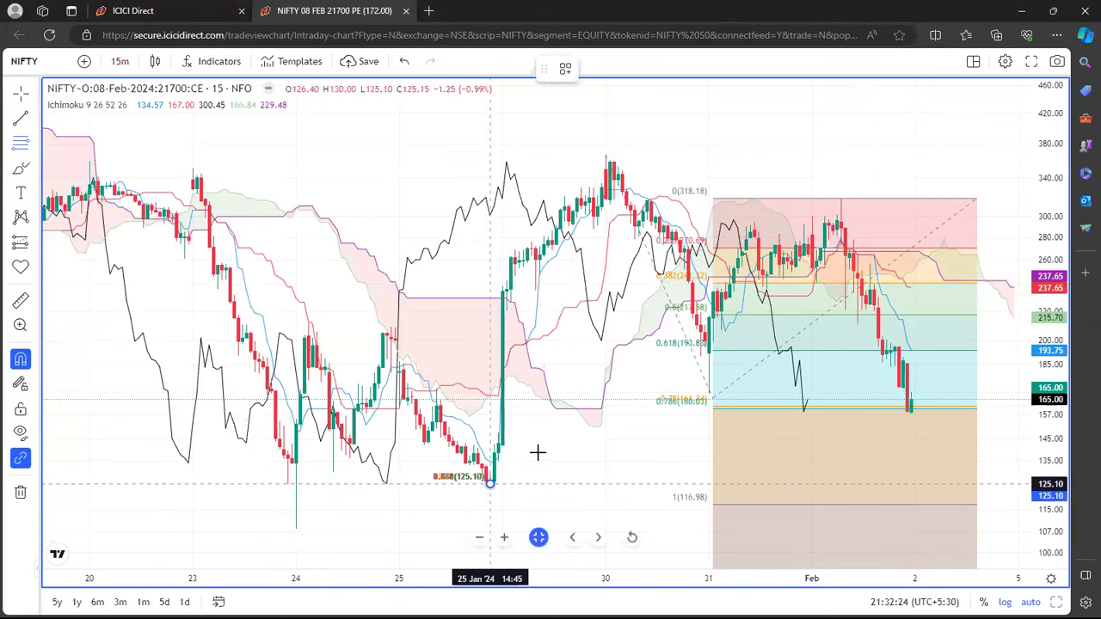
{"action": "left_click", "coordinate": [1011, 158]}
{"action": "mouse_move", "coordinate": [1053, 240]}
{"action": "left_mouse_down"}
{"action": "mouse_move", "coordinate": [1082, 343]}
{"action": "mouse_move", "coordinate": [1015, 484]}
{"action": "left_mouse_up"}
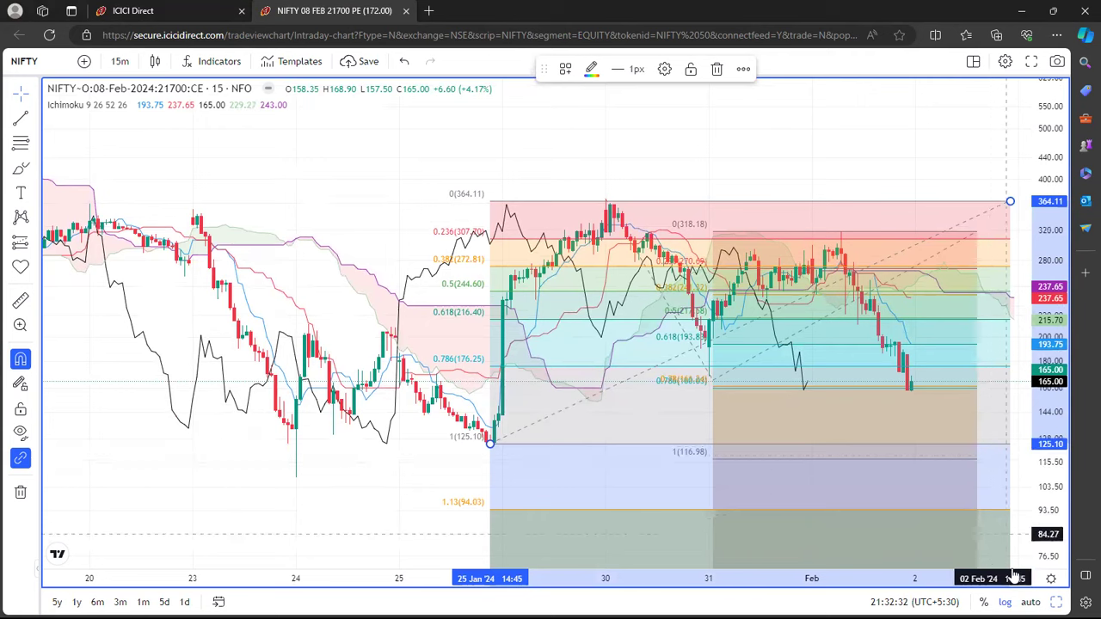
- Remove the Fibonacci drawings from the 21700 CE chart and return to the three-chart layout
{"action": "right_click", "coordinate": [711, 103]}
{"action": "left_click", "coordinate": [781, 356]}
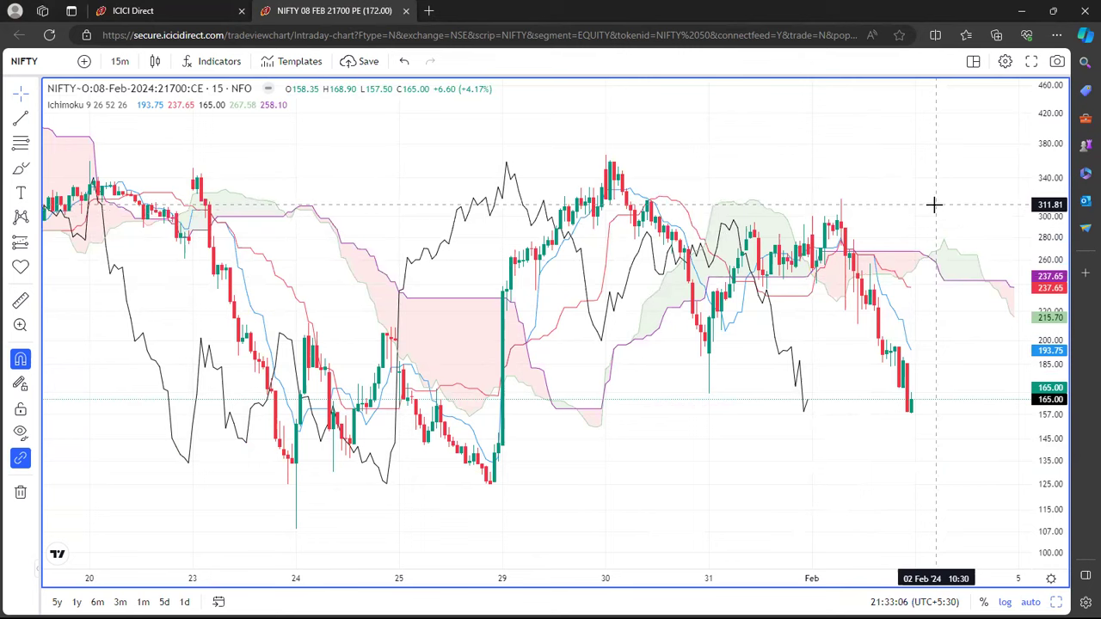
{"action": "mouse_move", "coordinate": [594, 499]}
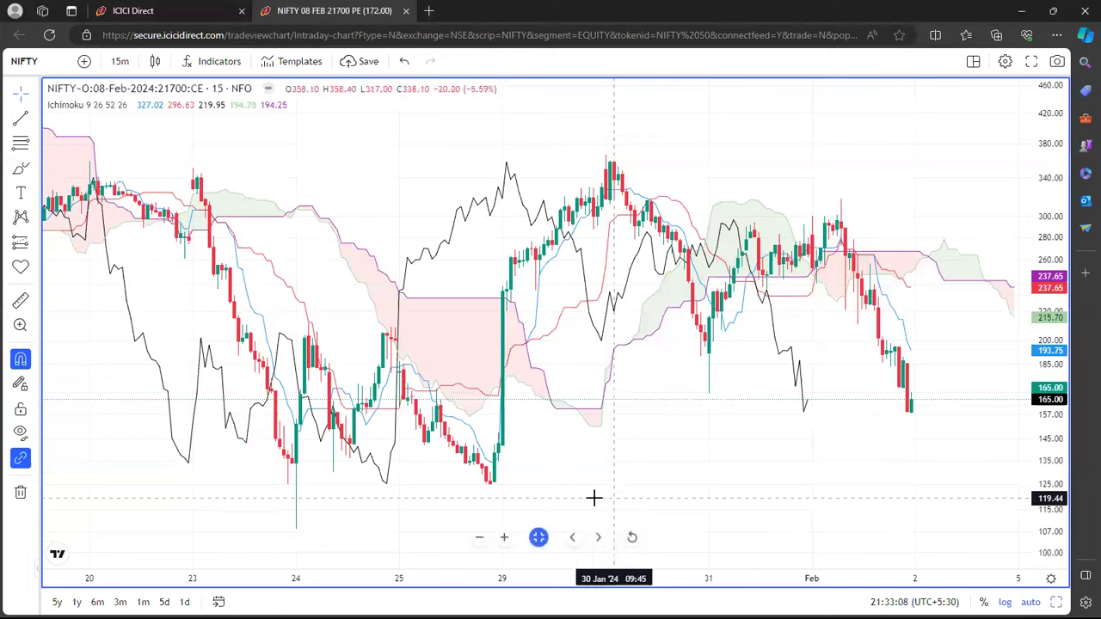
{"action": "left_click", "coordinate": [538, 536]}
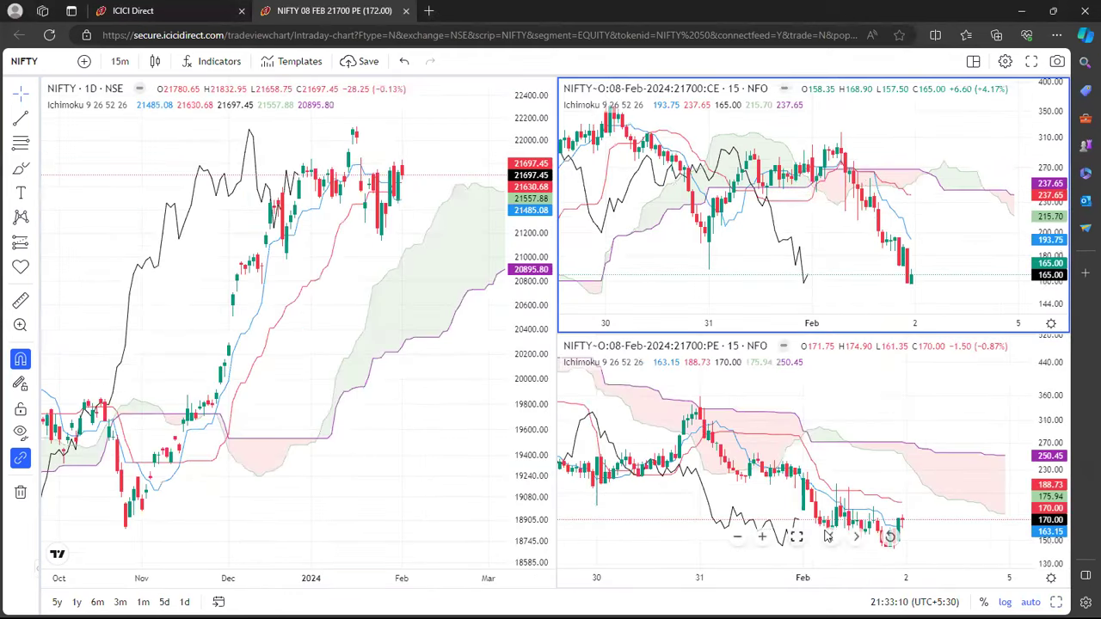
- Enlarge the 21700 PE chart and draw a Fib Retracement from the 30 January low at 185.00 up to about 356.38
{"action": "left_click", "coordinate": [795, 537]}
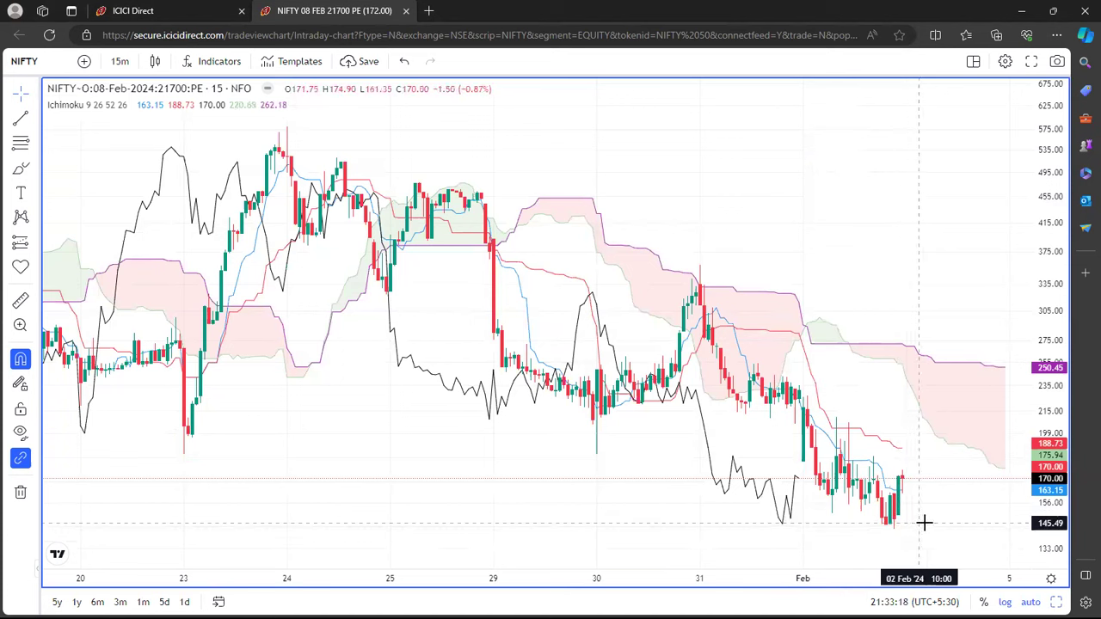
{"action": "left_click", "coordinate": [20, 143]}
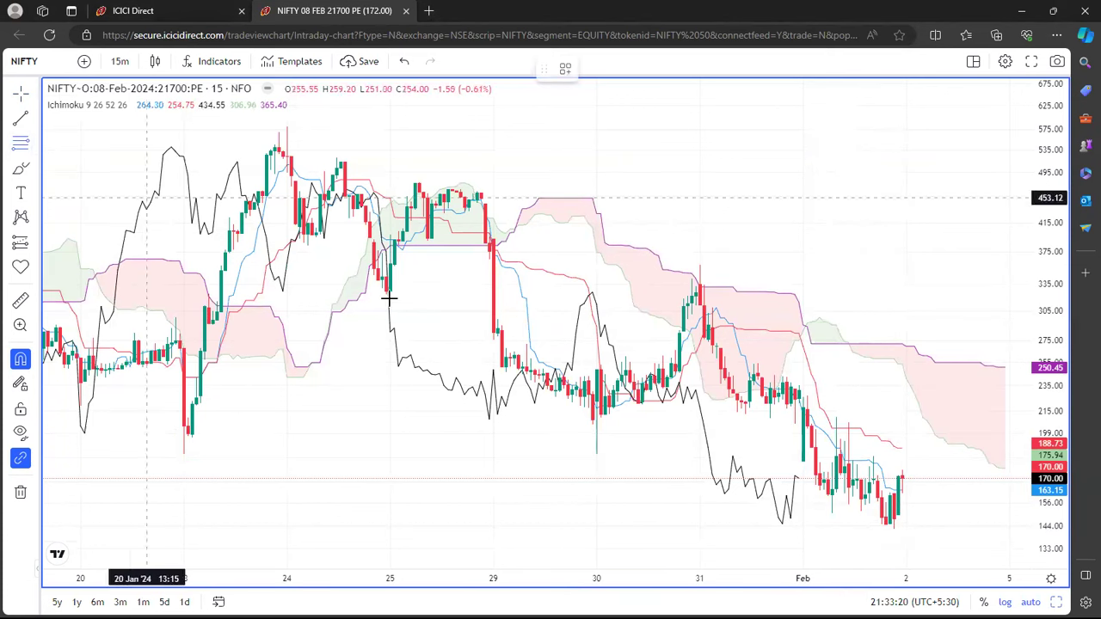
{"action": "left_click", "coordinate": [597, 455]}
{"action": "left_click", "coordinate": [1007, 268]}
{"action": "left_click_drag", "start_coordinate": [1060, 331], "coordinate": [1067, 353]}
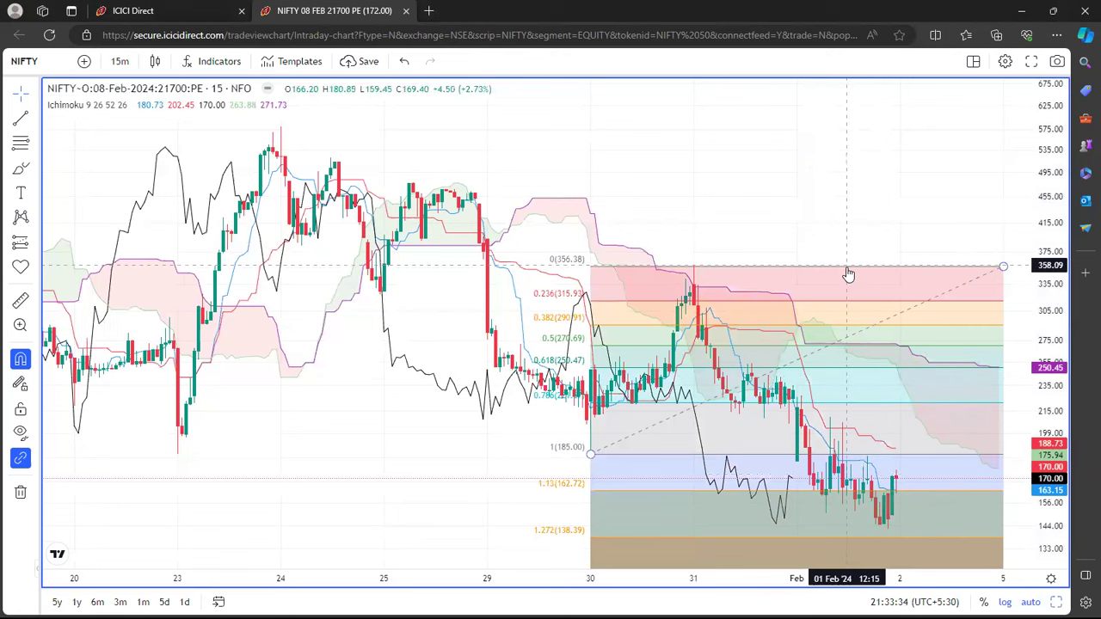
- Delete the Fib Retracement from the 21700 PE chart and return to the three-chart layout
{"action": "left_click", "coordinate": [848, 274]}
{"action": "left_click", "coordinate": [715, 74]}
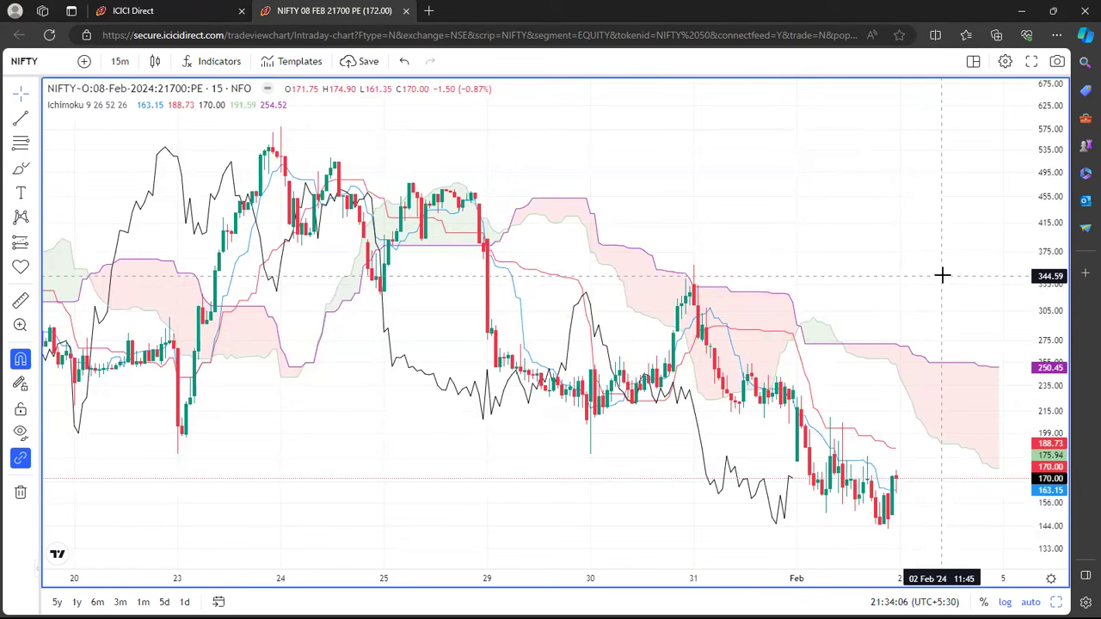
{"action": "key", "text": "alt+Return"}
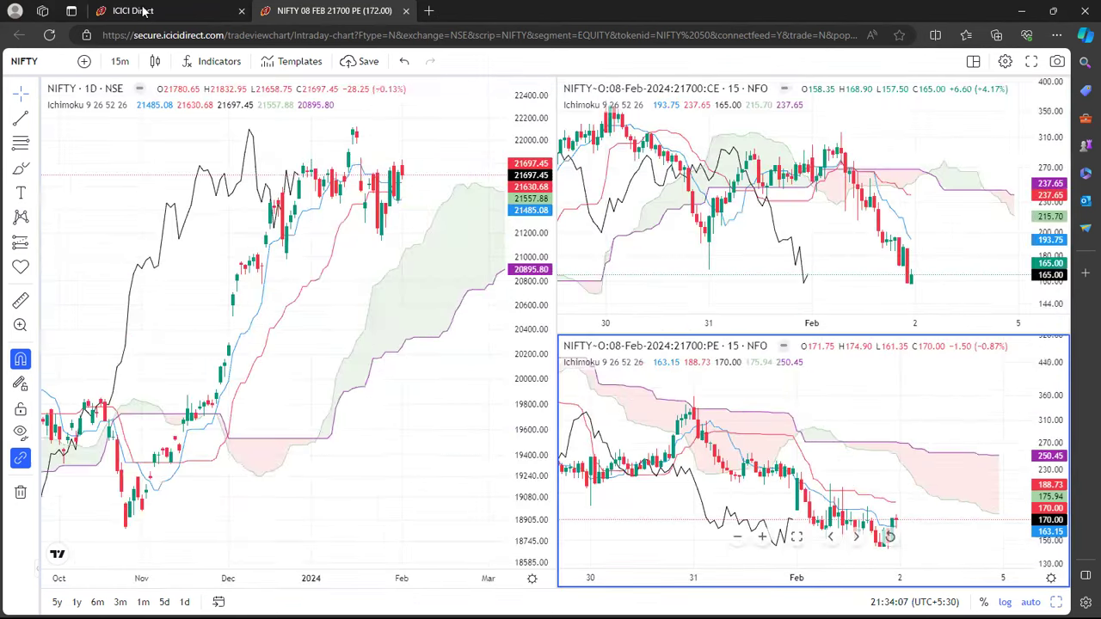
- Switch to the NIFTY option chain and outline the put open interest and its change for key strikes from 21100 to 22000
{"action": "left_click", "coordinate": [144, 10]}
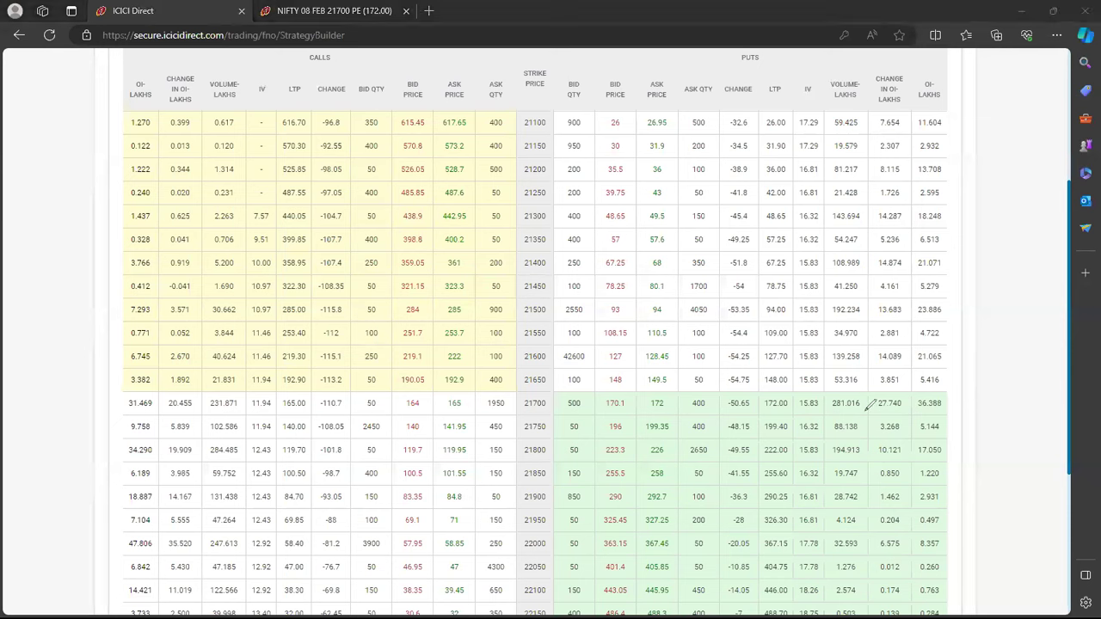
{"action": "mouse_move", "coordinate": [867, 415]}
{"action": "left_mouse_down"}
{"action": "mouse_move", "coordinate": [886, 387]}
{"action": "mouse_move", "coordinate": [942, 383]}
{"action": "mouse_move", "coordinate": [955, 410]}
{"action": "left_mouse_up"}
{"action": "mouse_move", "coordinate": [875, 465]}
{"action": "left_mouse_down"}
{"action": "mouse_move", "coordinate": [877, 418]}
{"action": "mouse_move", "coordinate": [944, 417]}
{"action": "mouse_move", "coordinate": [957, 423]}
{"action": "mouse_move", "coordinate": [955, 506]}
{"action": "mouse_move", "coordinate": [926, 508]}
{"action": "mouse_move", "coordinate": [872, 471]}
{"action": "mouse_move", "coordinate": [874, 453]}
{"action": "left_mouse_up"}
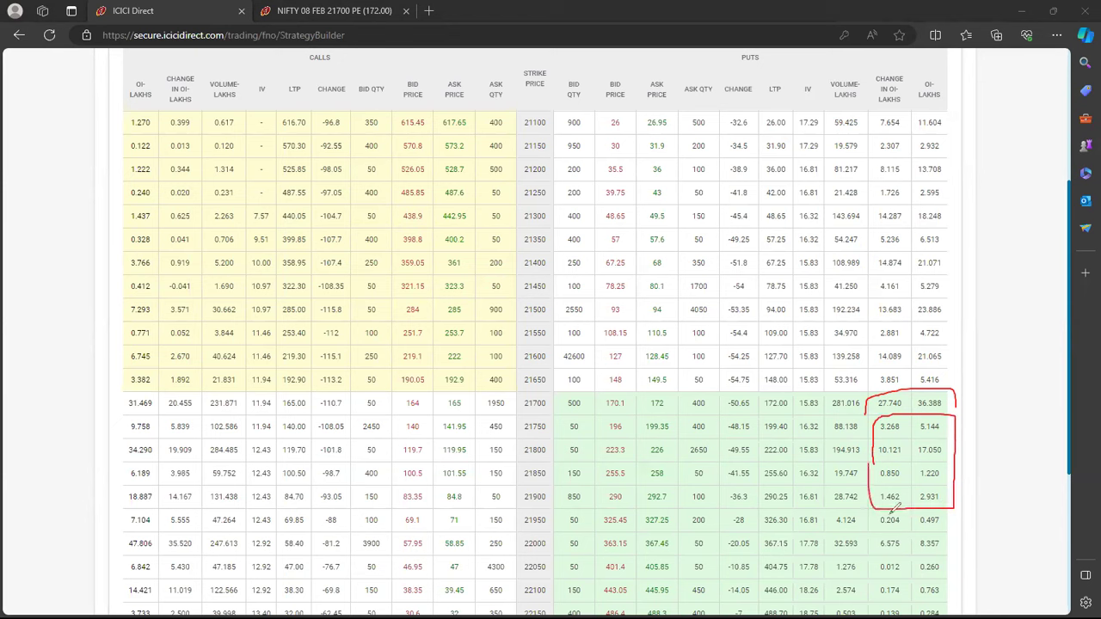
{"action": "mouse_move", "coordinate": [895, 525]}
{"action": "left_mouse_down"}
{"action": "mouse_move", "coordinate": [957, 518]}
{"action": "mouse_move", "coordinate": [960, 552]}
{"action": "mouse_move", "coordinate": [924, 558]}
{"action": "left_mouse_up"}
{"action": "mouse_move", "coordinate": [877, 373]}
{"action": "left_mouse_down"}
{"action": "mouse_move", "coordinate": [874, 315]}
{"action": "mouse_move", "coordinate": [918, 287]}
{"action": "mouse_move", "coordinate": [954, 329]}
{"action": "mouse_move", "coordinate": [930, 372]}
{"action": "mouse_move", "coordinate": [865, 371]}
{"action": "left_mouse_up"}
{"action": "mouse_move", "coordinate": [863, 280]}
{"action": "left_mouse_down"}
{"action": "mouse_move", "coordinate": [867, 265]}
{"action": "mouse_move", "coordinate": [944, 240]}
{"action": "mouse_move", "coordinate": [864, 275]}
{"action": "left_mouse_up"}
{"action": "mouse_move", "coordinate": [871, 239]}
{"action": "left_mouse_down"}
{"action": "mouse_move", "coordinate": [922, 195]}
{"action": "mouse_move", "coordinate": [956, 222]}
{"action": "mouse_move", "coordinate": [869, 230]}
{"action": "mouse_move", "coordinate": [867, 162]}
{"action": "mouse_move", "coordinate": [963, 172]}
{"action": "mouse_move", "coordinate": [872, 177]}
{"action": "mouse_move", "coordinate": [868, 139]}
{"action": "mouse_move", "coordinate": [955, 110]}
{"action": "mouse_move", "coordinate": [875, 131]}
{"action": "left_mouse_up"}
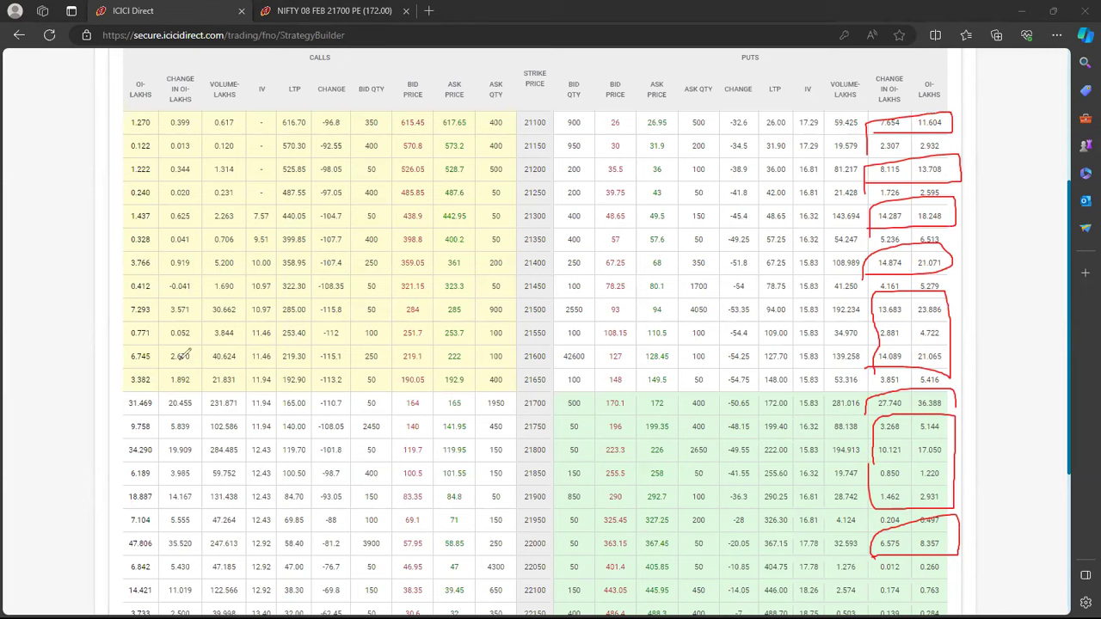
- Circle the call-side change in OI at 21450 and the call open interest with its change at key strikes from 21500 to 22000
{"action": "mouse_move", "coordinate": [172, 277]}
{"action": "left_mouse_down"}
{"action": "mouse_move", "coordinate": [174, 298]}
{"action": "mouse_move", "coordinate": [194, 284]}
{"action": "mouse_move", "coordinate": [182, 270]}
{"action": "mouse_move", "coordinate": [127, 304]}
{"action": "mouse_move", "coordinate": [196, 306]}
{"action": "mouse_move", "coordinate": [182, 300]}
{"action": "left_mouse_up"}
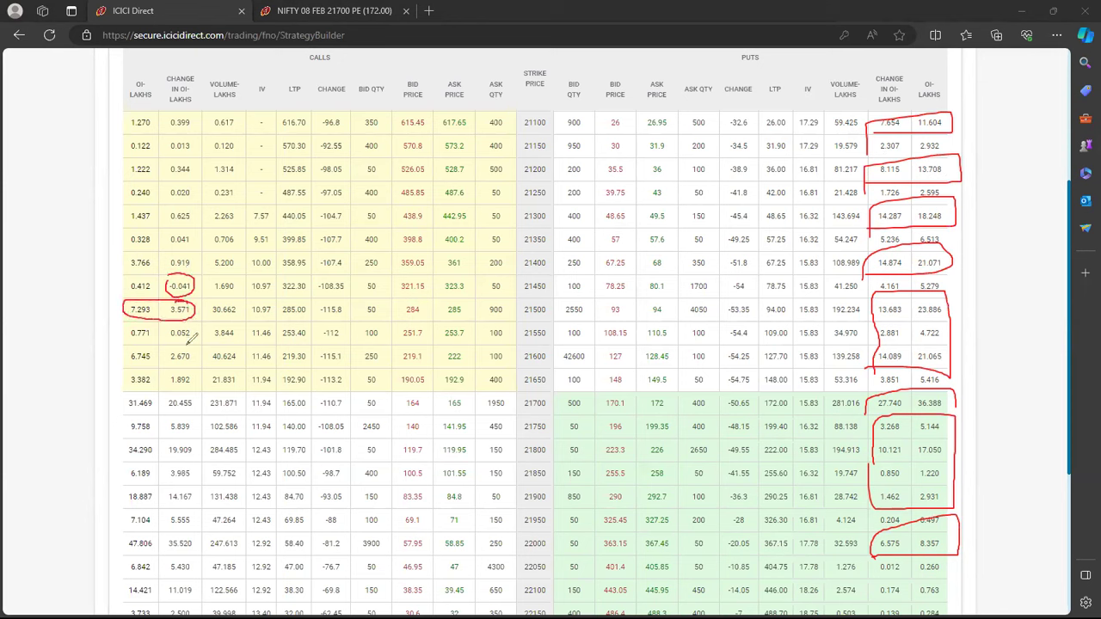
{"action": "mouse_move", "coordinate": [156, 344]}
{"action": "left_mouse_down"}
{"action": "mouse_move", "coordinate": [131, 355]}
{"action": "mouse_move", "coordinate": [196, 368]}
{"action": "mouse_move", "coordinate": [137, 373]}
{"action": "mouse_move", "coordinate": [196, 396]}
{"action": "mouse_move", "coordinate": [183, 372]}
{"action": "left_mouse_up"}
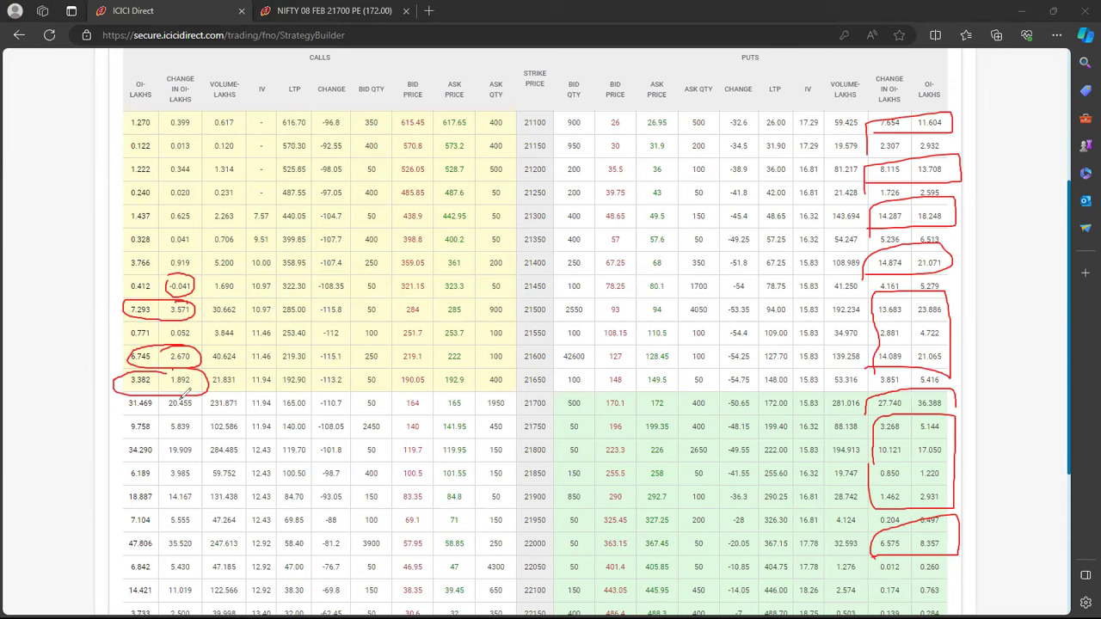
{"action": "mouse_move", "coordinate": [125, 391]}
{"action": "left_mouse_down"}
{"action": "mouse_move", "coordinate": [146, 411]}
{"action": "mouse_move", "coordinate": [210, 403]}
{"action": "mouse_move", "coordinate": [160, 397]}
{"action": "left_mouse_up"}
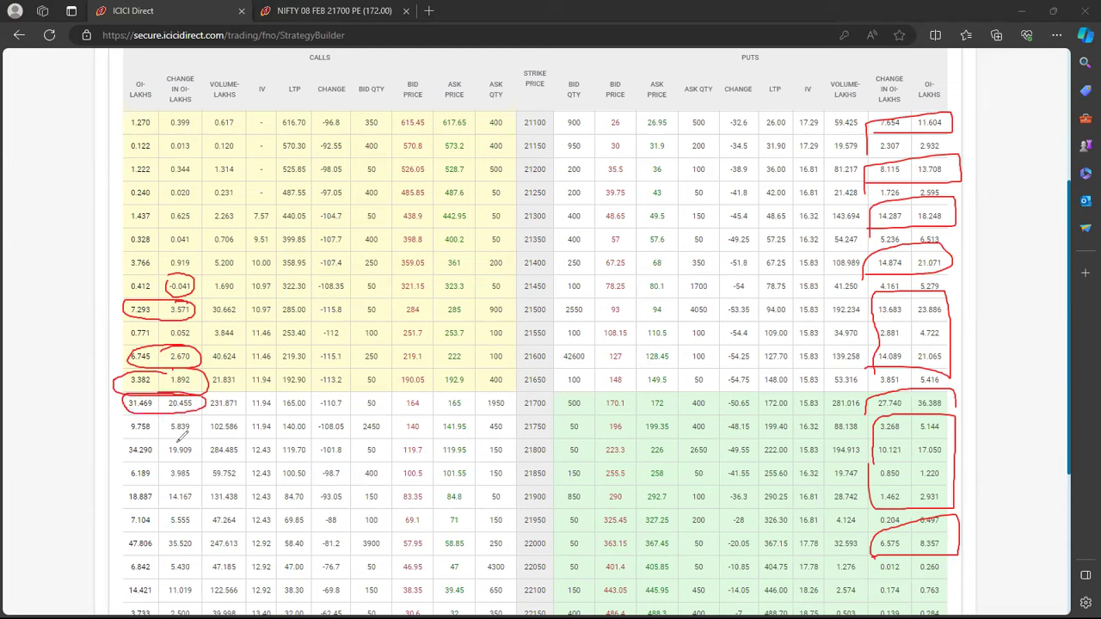
{"action": "mouse_move", "coordinate": [148, 437]}
{"action": "left_mouse_down"}
{"action": "mouse_move", "coordinate": [122, 452]}
{"action": "mouse_move", "coordinate": [164, 463]}
{"action": "mouse_move", "coordinate": [203, 447]}
{"action": "mouse_move", "coordinate": [180, 436]}
{"action": "left_mouse_up"}
{"action": "mouse_move", "coordinate": [157, 484]}
{"action": "left_mouse_down"}
{"action": "mouse_move", "coordinate": [129, 511]}
{"action": "mouse_move", "coordinate": [200, 515]}
{"action": "mouse_move", "coordinate": [207, 488]}
{"action": "mouse_move", "coordinate": [160, 477]}
{"action": "left_mouse_up"}
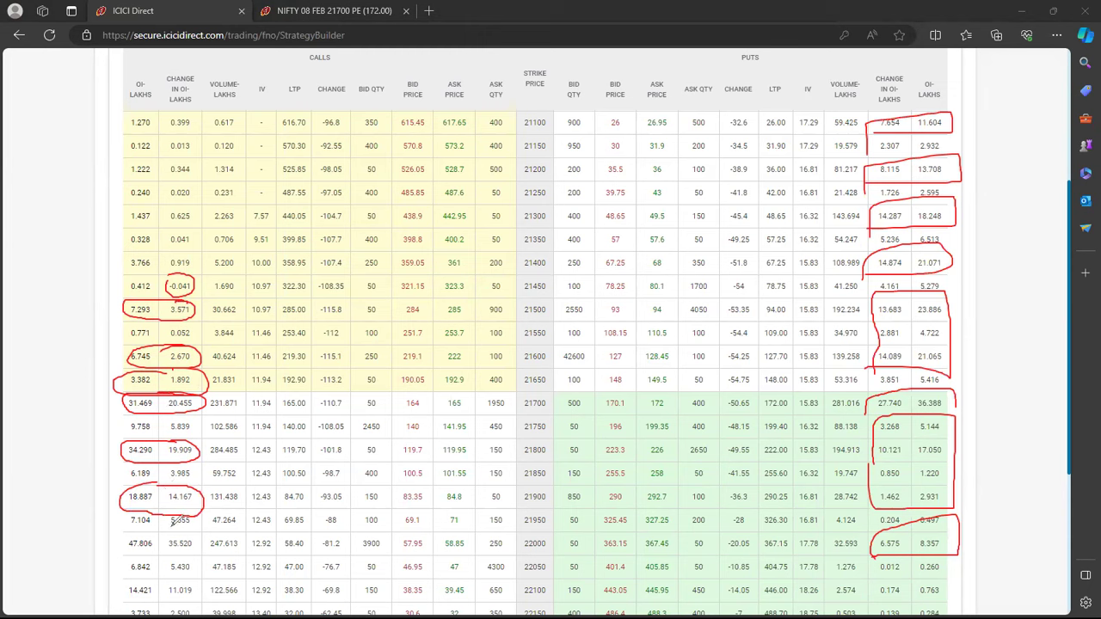
{"action": "mouse_move", "coordinate": [171, 534]}
{"action": "left_mouse_down"}
{"action": "mouse_move", "coordinate": [120, 539]}
{"action": "mouse_move", "coordinate": [131, 549]}
{"action": "mouse_move", "coordinate": [203, 544]}
{"action": "mouse_move", "coordinate": [203, 527]}
{"action": "mouse_move", "coordinate": [177, 525]}
{"action": "left_mouse_up"}
- Clear the annotations and circle the 21700 strike plus the call and put open interest at 21700 and 21800
{"action": "key", "text": "e"}
{"action": "mouse_move", "coordinate": [521, 415]}
{"action": "left_mouse_down"}
{"action": "mouse_move", "coordinate": [555, 412]}
{"action": "mouse_move", "coordinate": [525, 387]}
{"action": "mouse_move", "coordinate": [519, 412]}
{"action": "left_mouse_up"}
{"action": "mouse_move", "coordinate": [104, 413]}
{"action": "left_mouse_down"}
{"action": "mouse_move", "coordinate": [160, 405]}
{"action": "mouse_move", "coordinate": [120, 392]}
{"action": "mouse_move", "coordinate": [127, 411]}
{"action": "left_mouse_up"}
{"action": "mouse_move", "coordinate": [910, 415]}
{"action": "left_mouse_down"}
{"action": "mouse_move", "coordinate": [974, 396]}
{"action": "mouse_move", "coordinate": [910, 413]}
{"action": "left_mouse_up"}
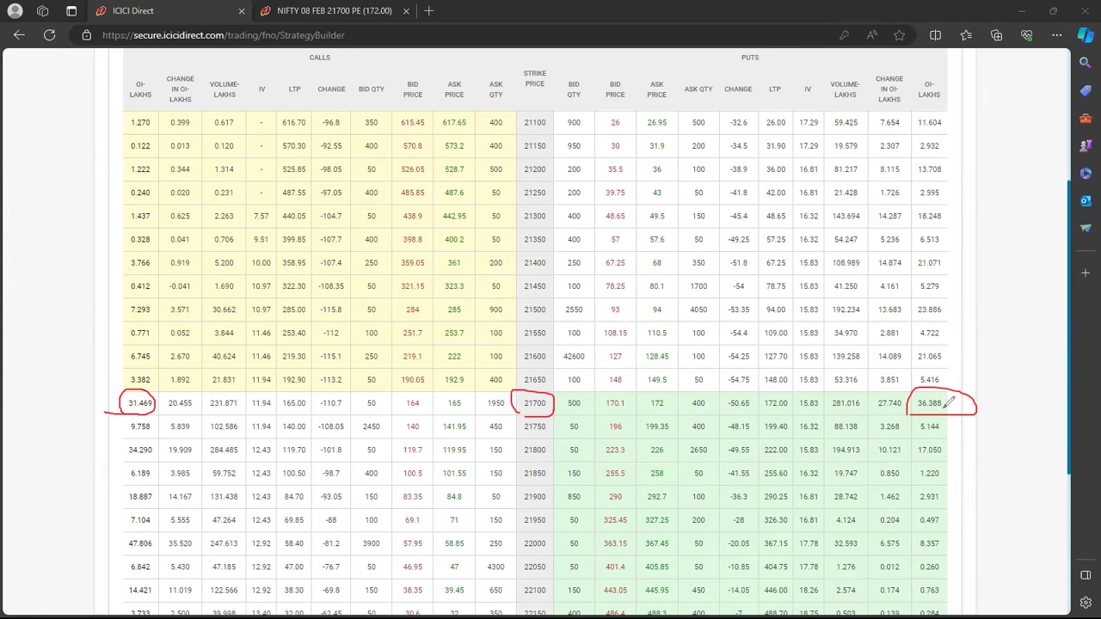
{"action": "mouse_move", "coordinate": [935, 441]}
{"action": "left_mouse_down"}
{"action": "mouse_move", "coordinate": [914, 443]}
{"action": "mouse_move", "coordinate": [934, 460]}
{"action": "mouse_move", "coordinate": [944, 435]}
{"action": "mouse_move", "coordinate": [917, 439]}
{"action": "left_mouse_up"}
{"action": "mouse_move", "coordinate": [126, 457]}
{"action": "left_mouse_down"}
{"action": "mouse_move", "coordinate": [160, 456]}
{"action": "mouse_move", "coordinate": [153, 430]}
{"action": "mouse_move", "coordinate": [125, 434]}
{"action": "mouse_move", "coordinate": [123, 459]}
{"action": "left_mouse_up"}
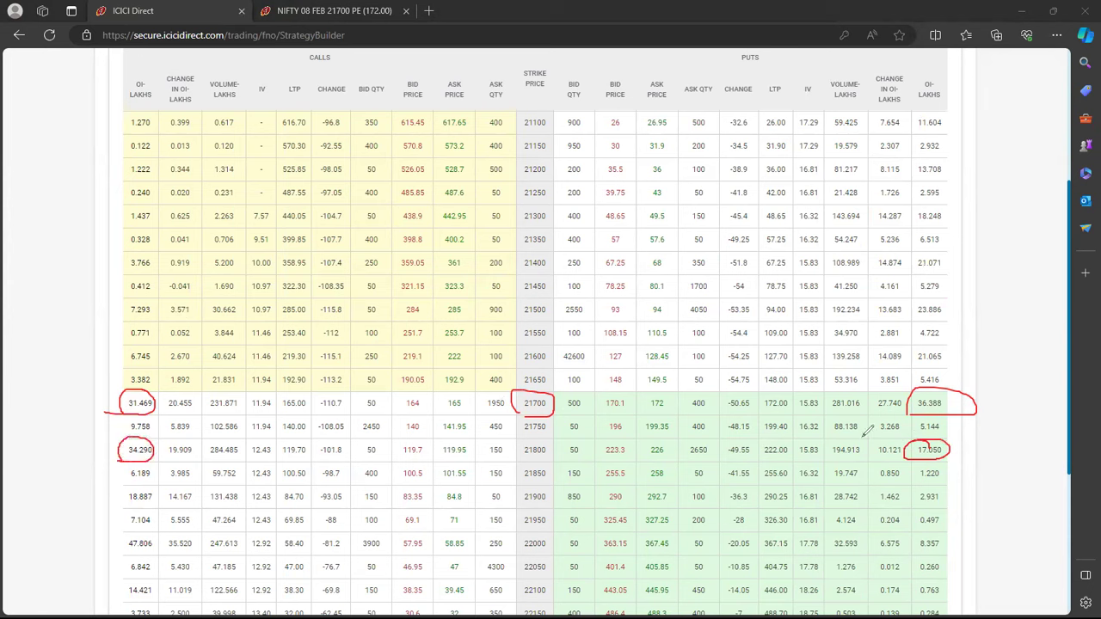
- Write a short note beside the 21800 put open interest, box the strikes 21850 to 21950, and clear the annotations
{"action": "mouse_move", "coordinate": [980, 444]}
{"action": "left_mouse_down"}
{"action": "mouse_move", "coordinate": [990, 430]}
{"action": "mouse_move", "coordinate": [1015, 443]}
{"action": "left_mouse_up"}
{"action": "mouse_move", "coordinate": [521, 464]}
{"action": "left_mouse_down"}
{"action": "mouse_move", "coordinate": [555, 466]}
{"action": "mouse_move", "coordinate": [545, 533]}
{"action": "mouse_move", "coordinate": [518, 487]}
{"action": "mouse_move", "coordinate": [521, 465]}
{"action": "left_mouse_up"}
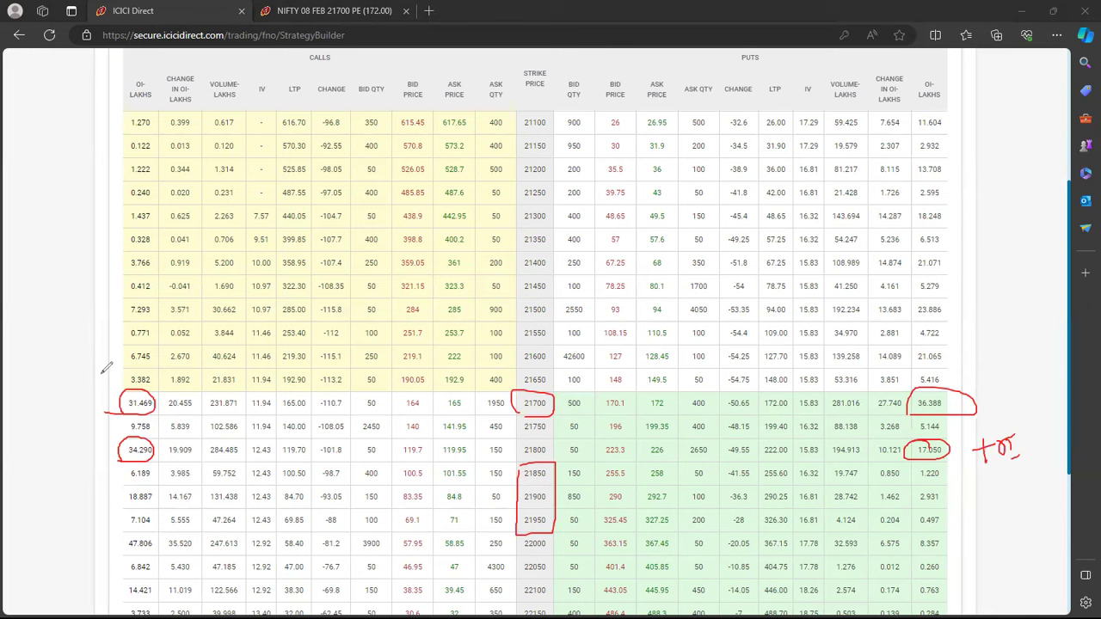
{"action": "key", "text": "e"}
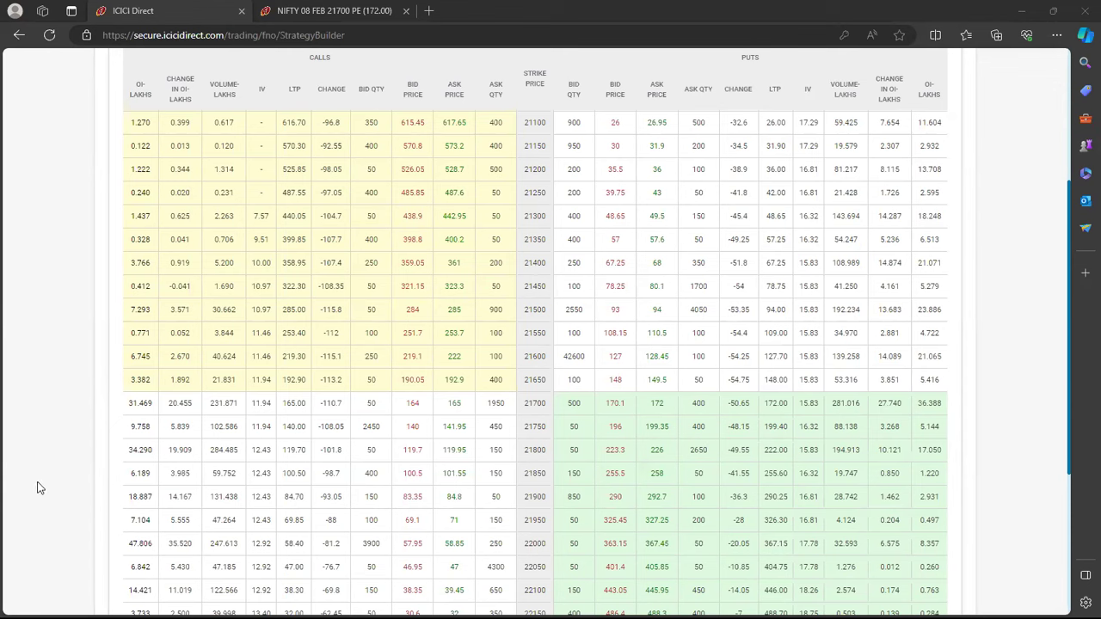
{"action": "mouse_move", "coordinate": [413, 613]}
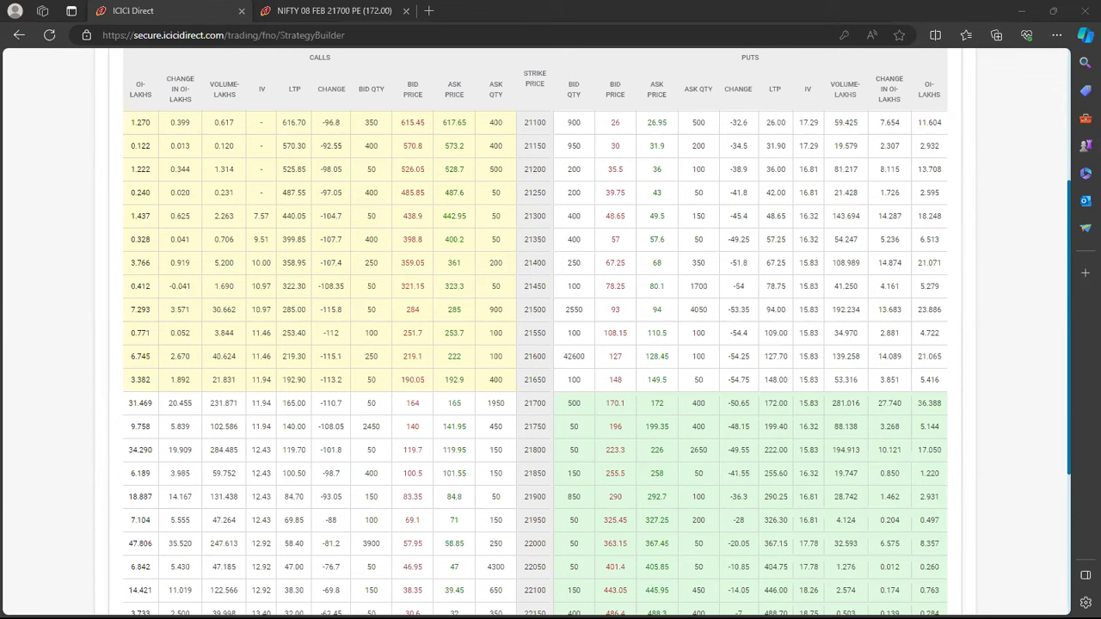